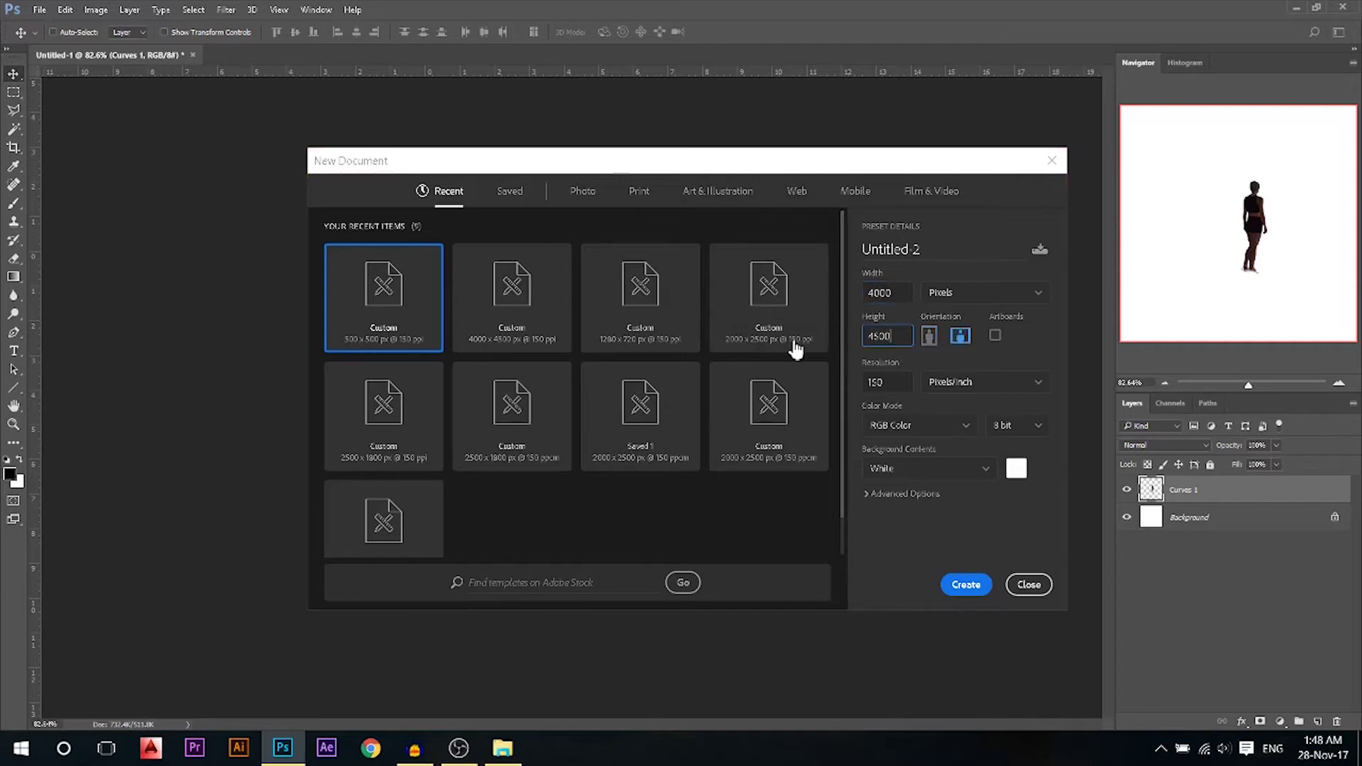
# - Create a 4000 x 4500 pixel document at 150 ppi and place the starry-sky tree photo in it
pyautogui.press('Return')
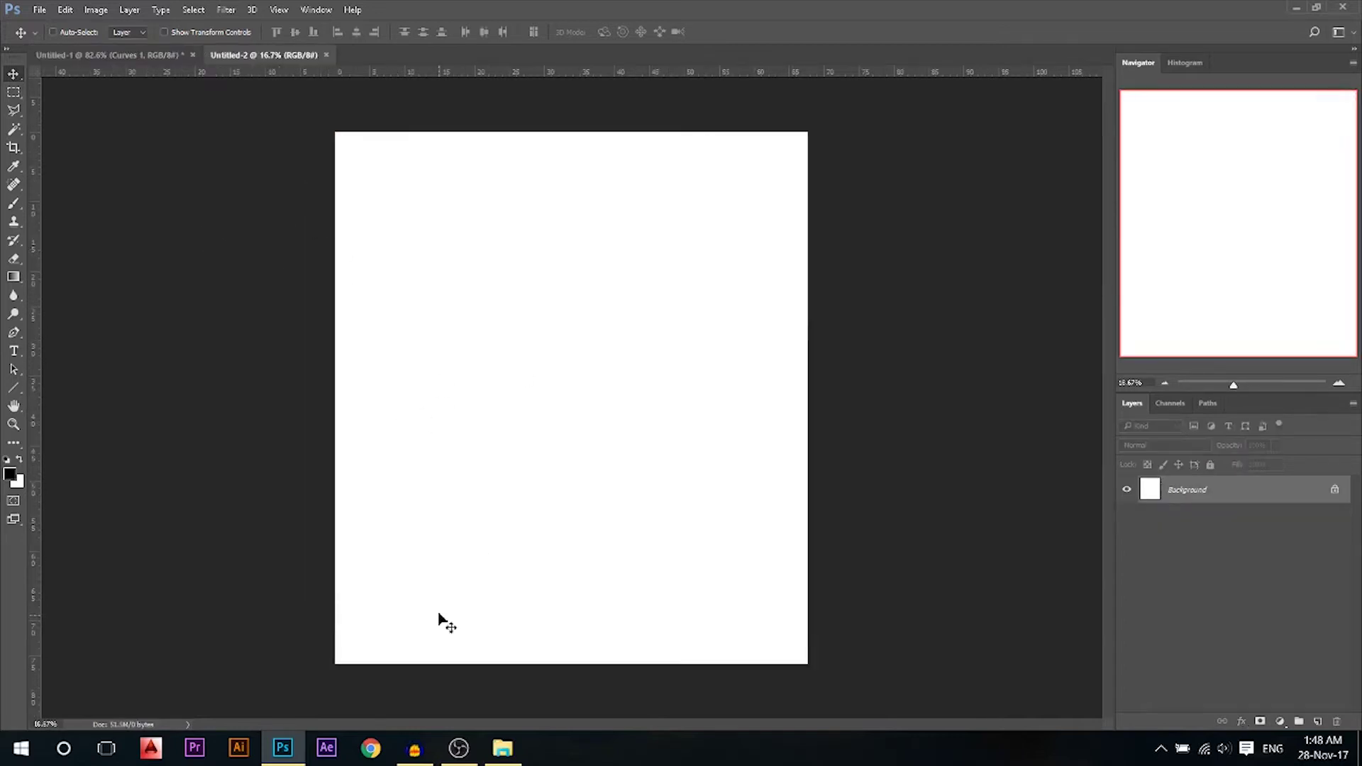
pyautogui.click(505, 741)
pyautogui.click(599, 285)
pyautogui.moveTo(607, 203); pyautogui.dragTo(473, 501)
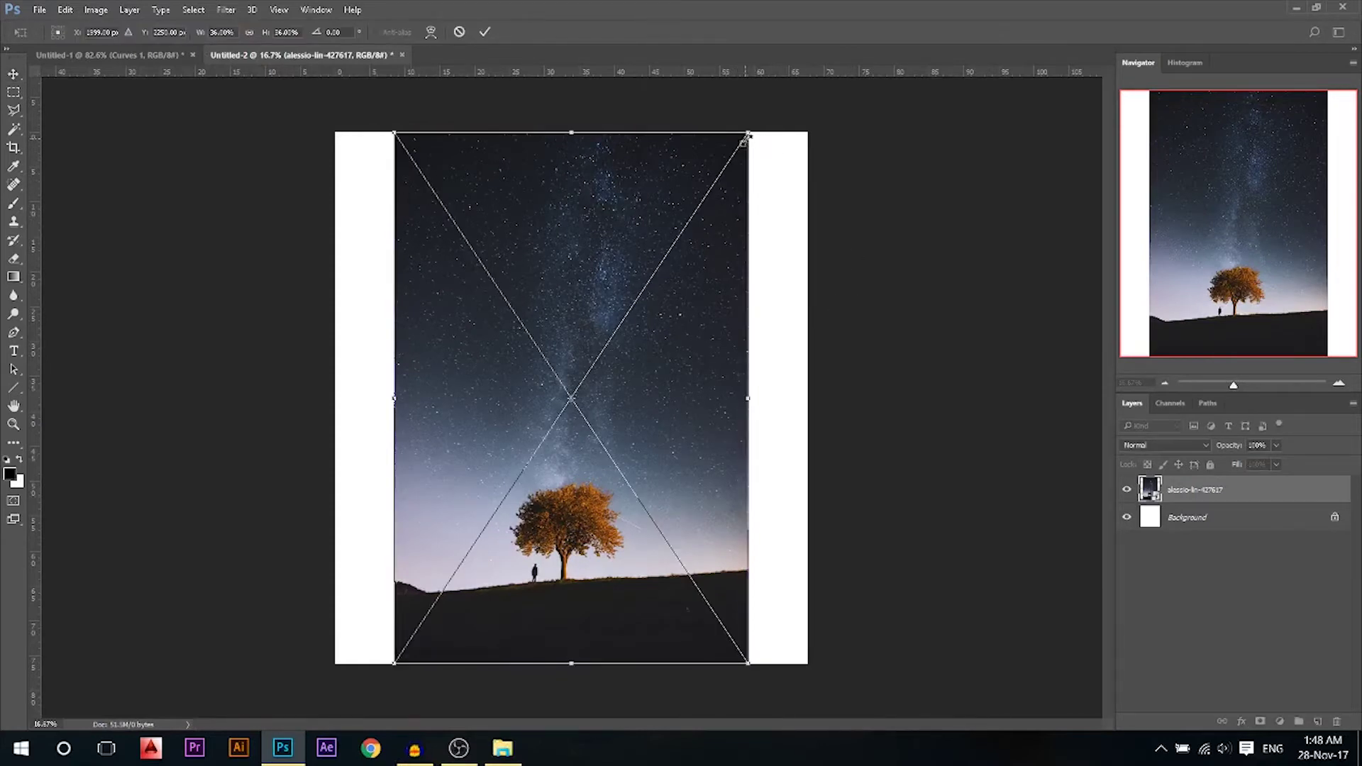
# - Scale the placed tree photo to about 48% so it spans the canvas width, and shift it up
pyautogui.moveTo(750, 134); pyautogui.dragTo(878, 93)
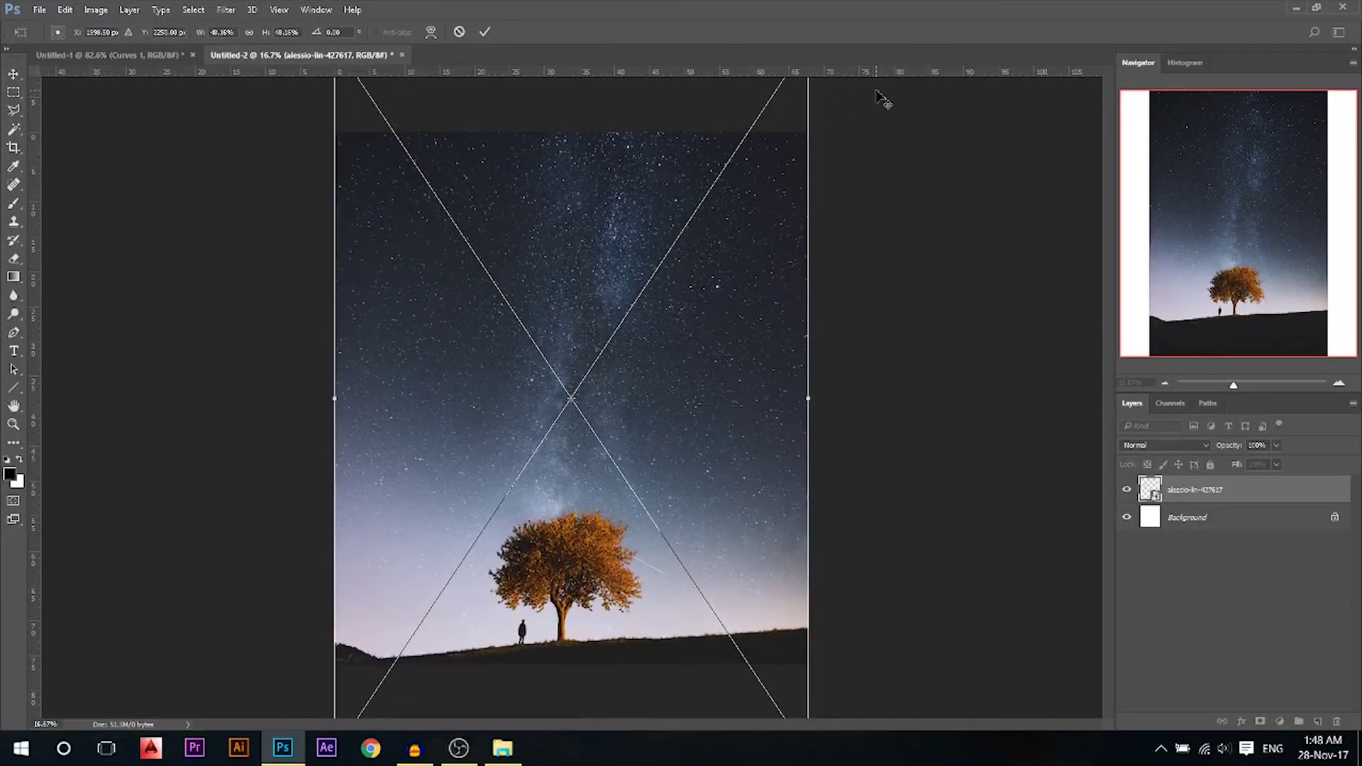
pyautogui.moveTo(692, 441); pyautogui.dragTo(710, 326)
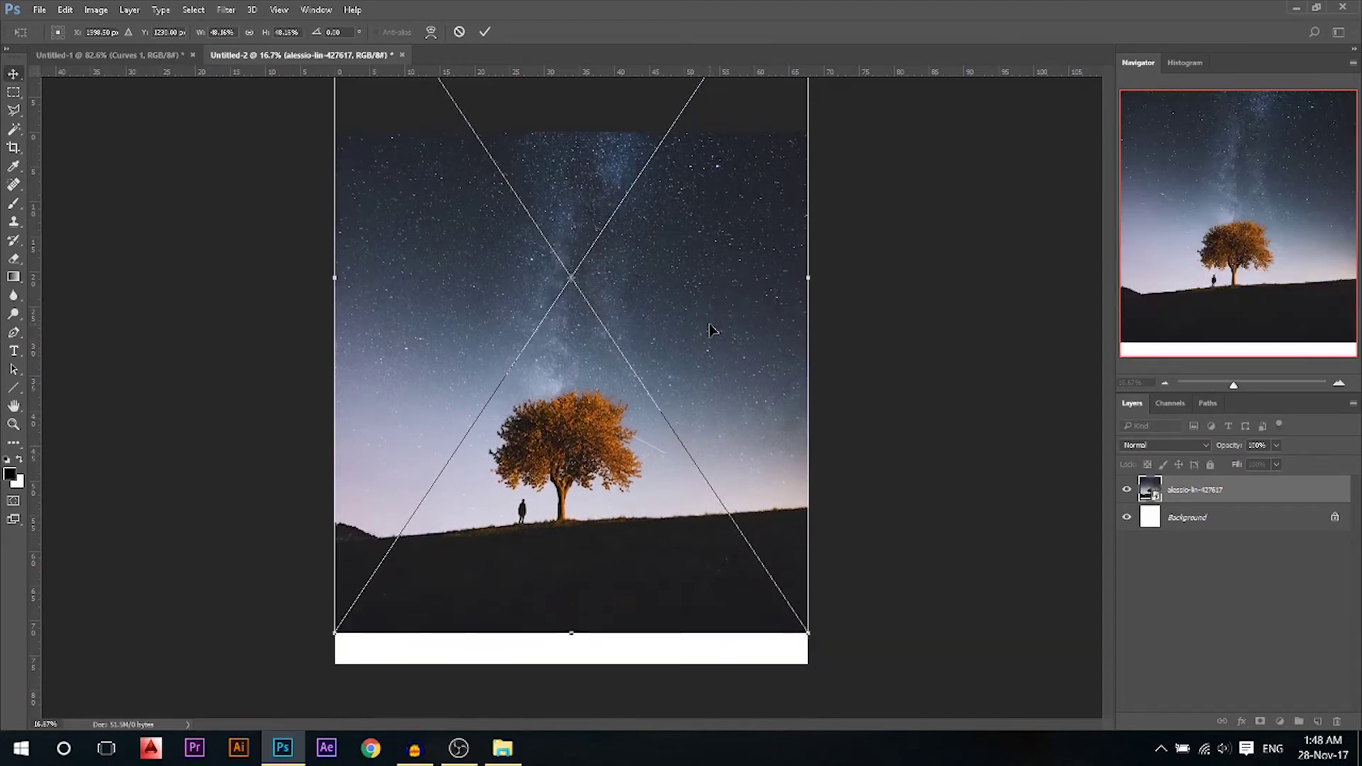
pyautogui.press('Return')
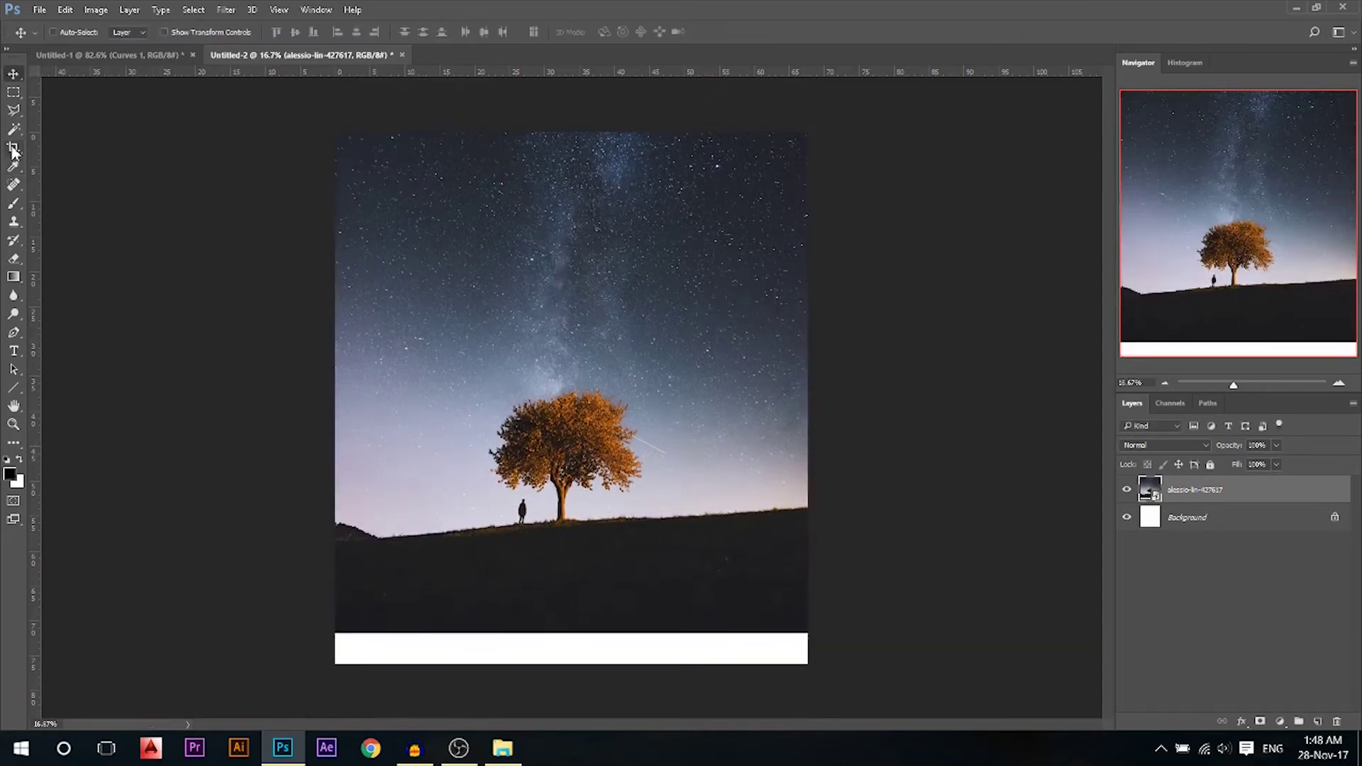
# - Check the composition against the Crop tool's rule-of-thirds grid and move the tree photo further up
pyautogui.click(13, 148)
pyautogui.click(475, 266)
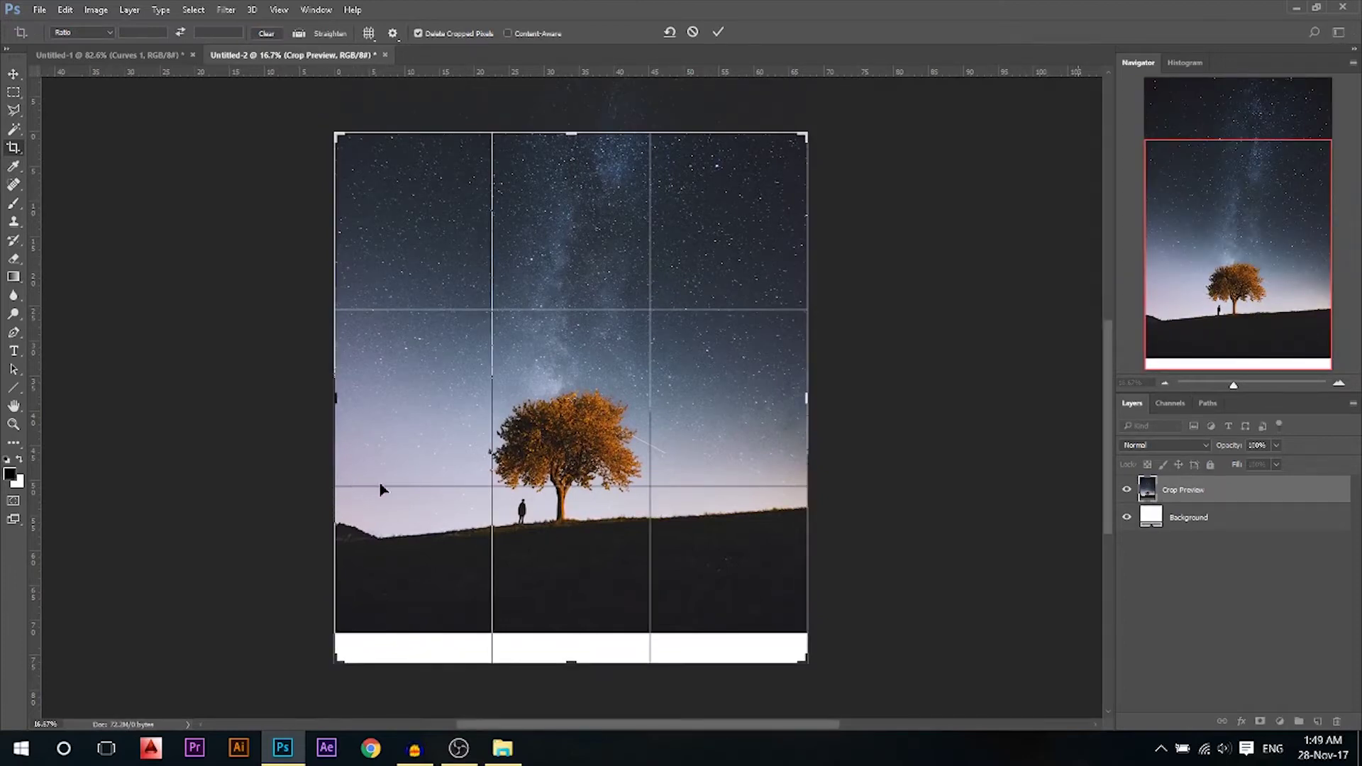
pyautogui.click(691, 34)
pyautogui.click(14, 73)
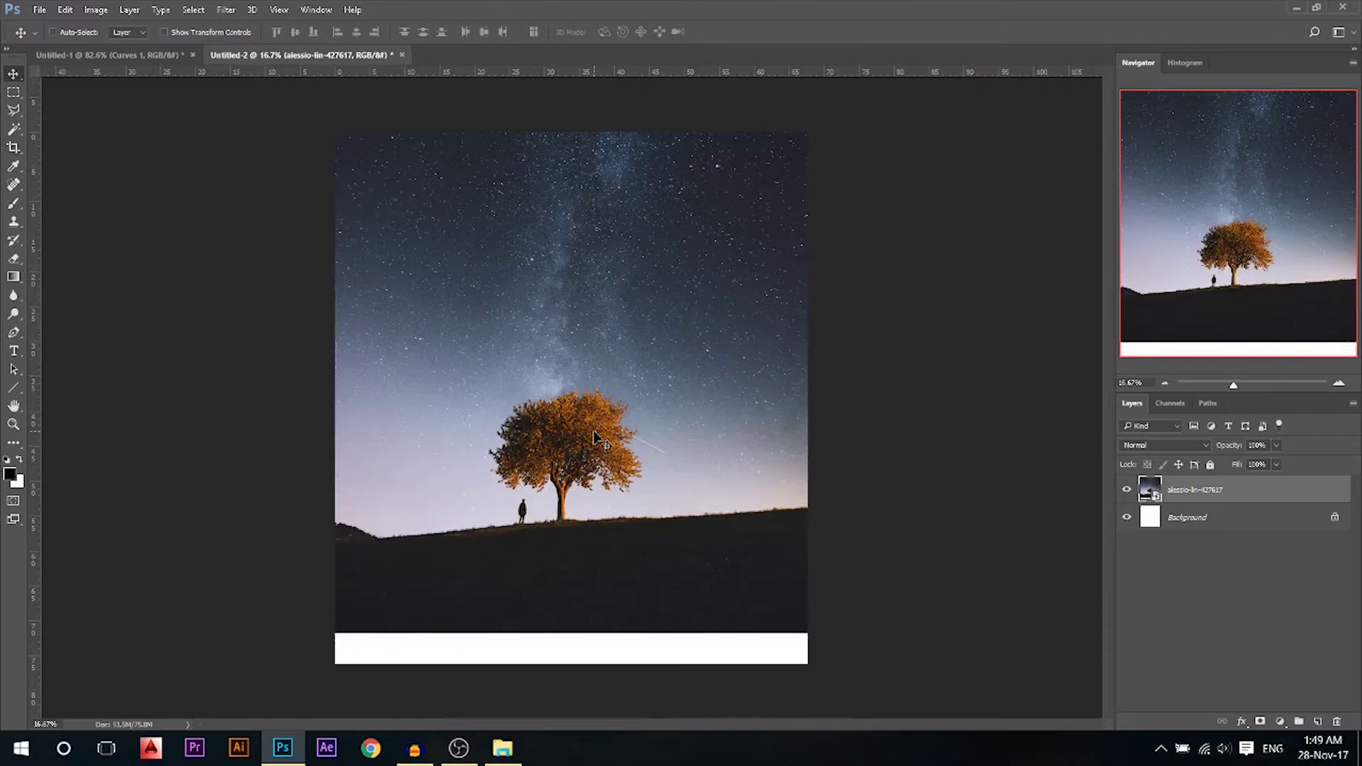
pyautogui.moveTo(596, 436); pyautogui.dragTo(590, 387)
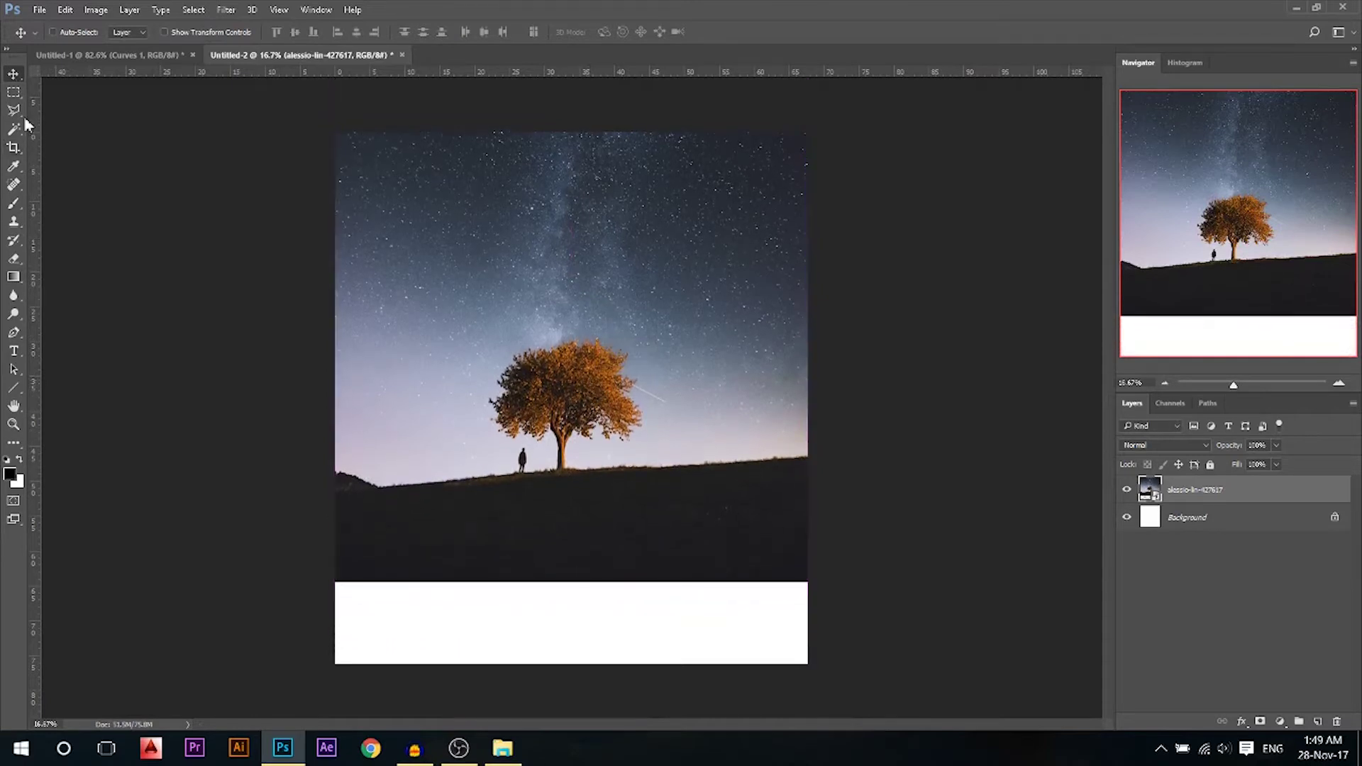
# - Nudge the tree photo slightly upward so the horizon lies near the lower third, checking it against the crop grid
pyautogui.click(16, 149)
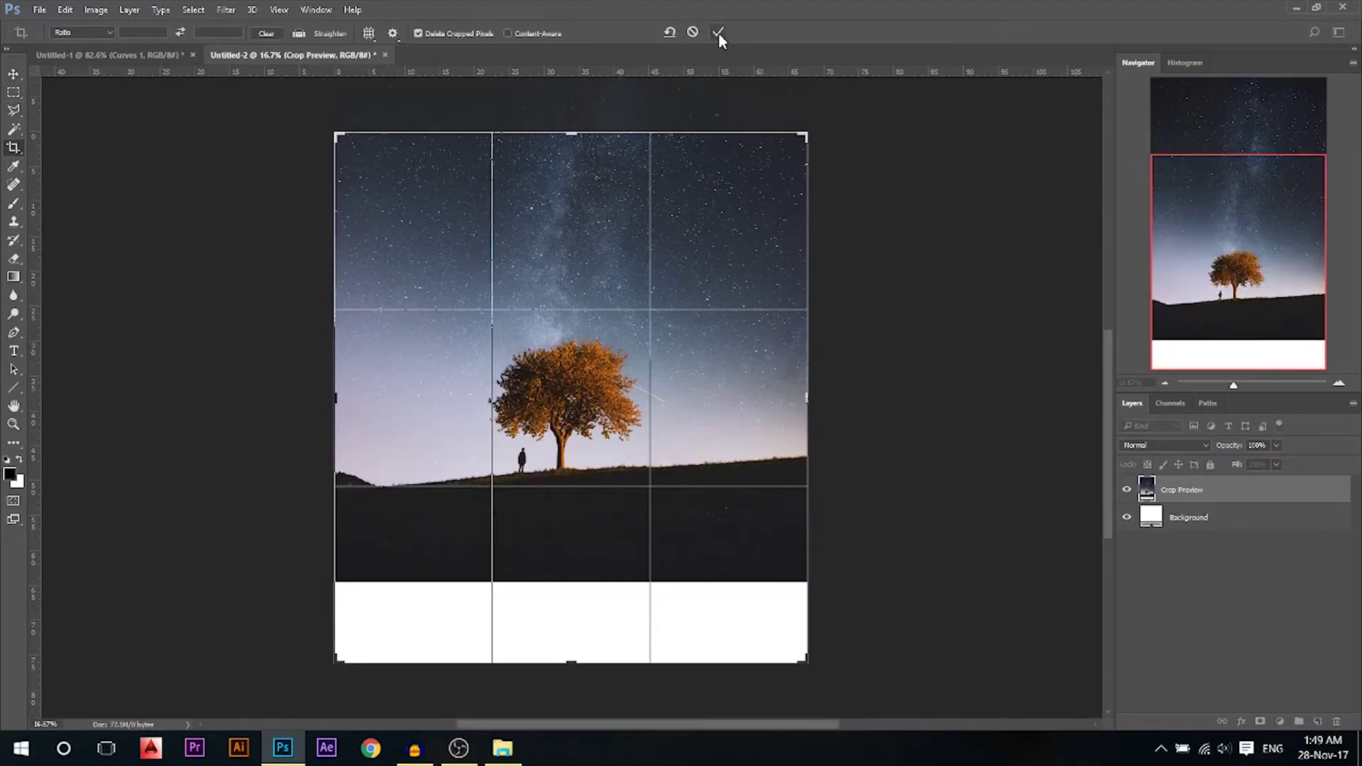
pyautogui.click(693, 32)
pyautogui.press('v')
pyautogui.moveTo(556, 393); pyautogui.dragTo(556, 388)
pyautogui.click(14, 148)
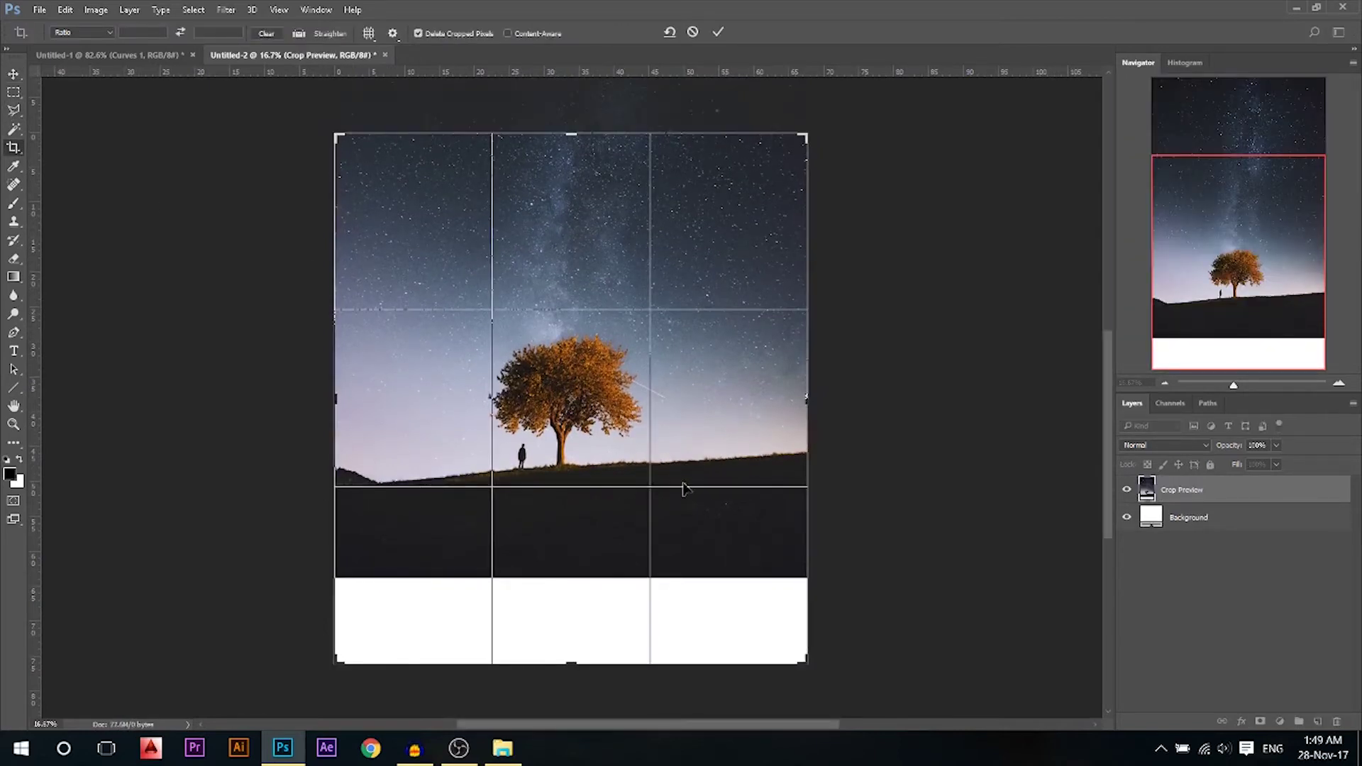
pyautogui.click(718, 33)
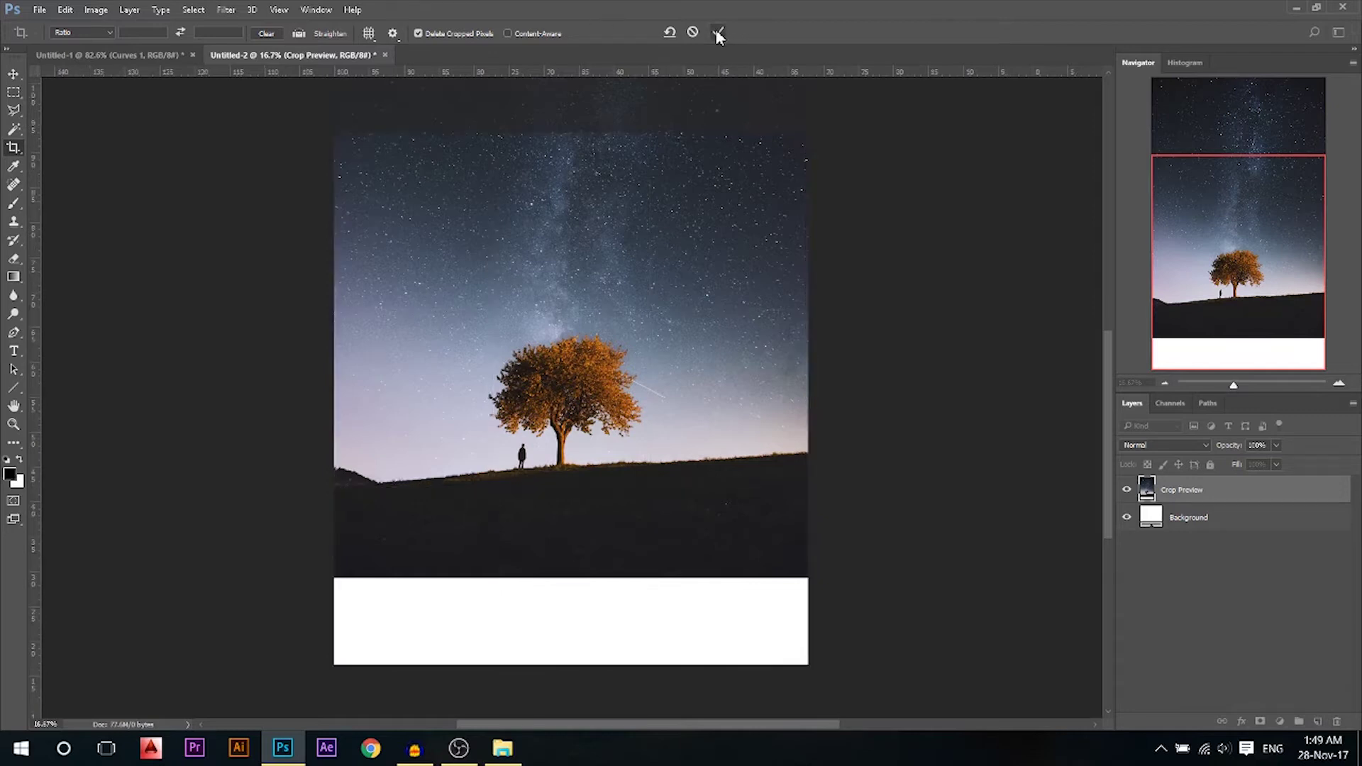
pyautogui.click(12, 77)
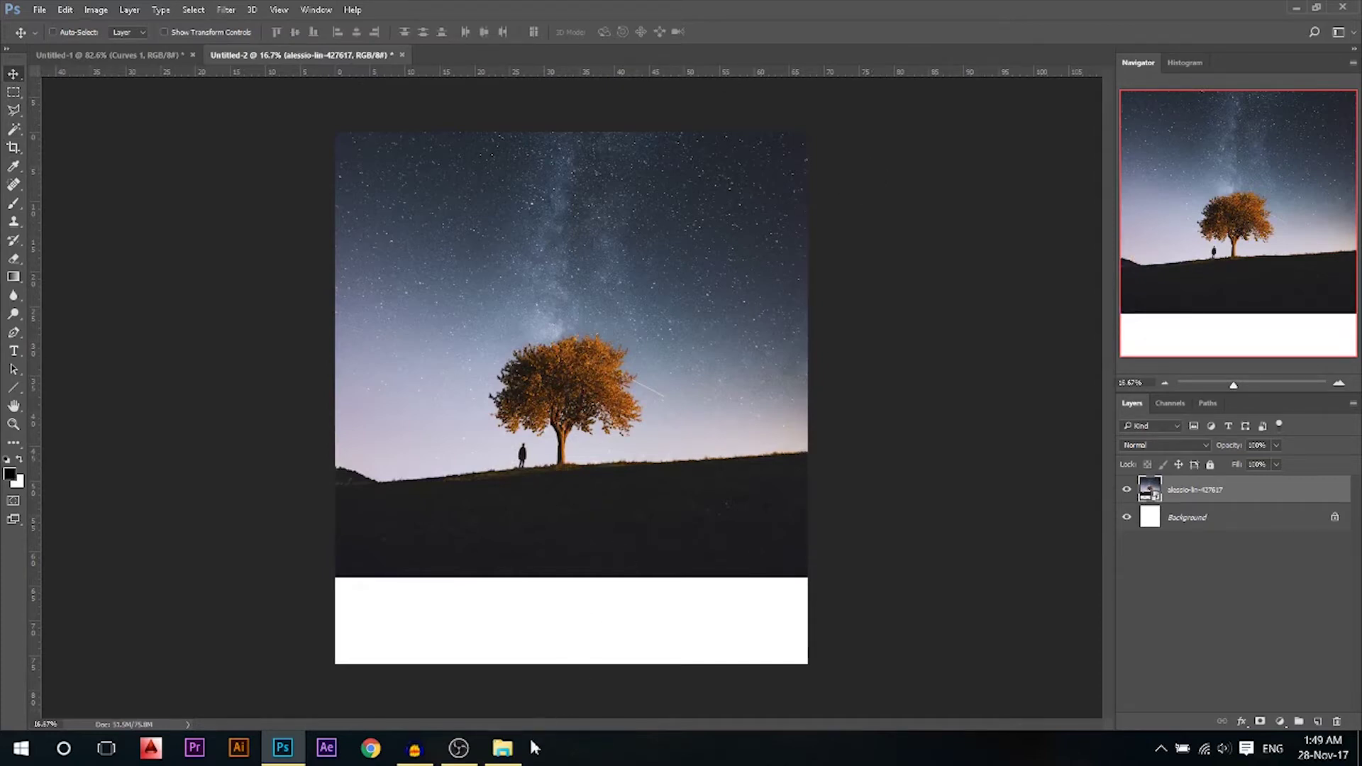
# - Place the spacex-101796 rocket-trail photo as a layer above the tree photo
pyautogui.click(503, 749)
pyautogui.moveTo(772, 154); pyautogui.dragTo(624, 298)
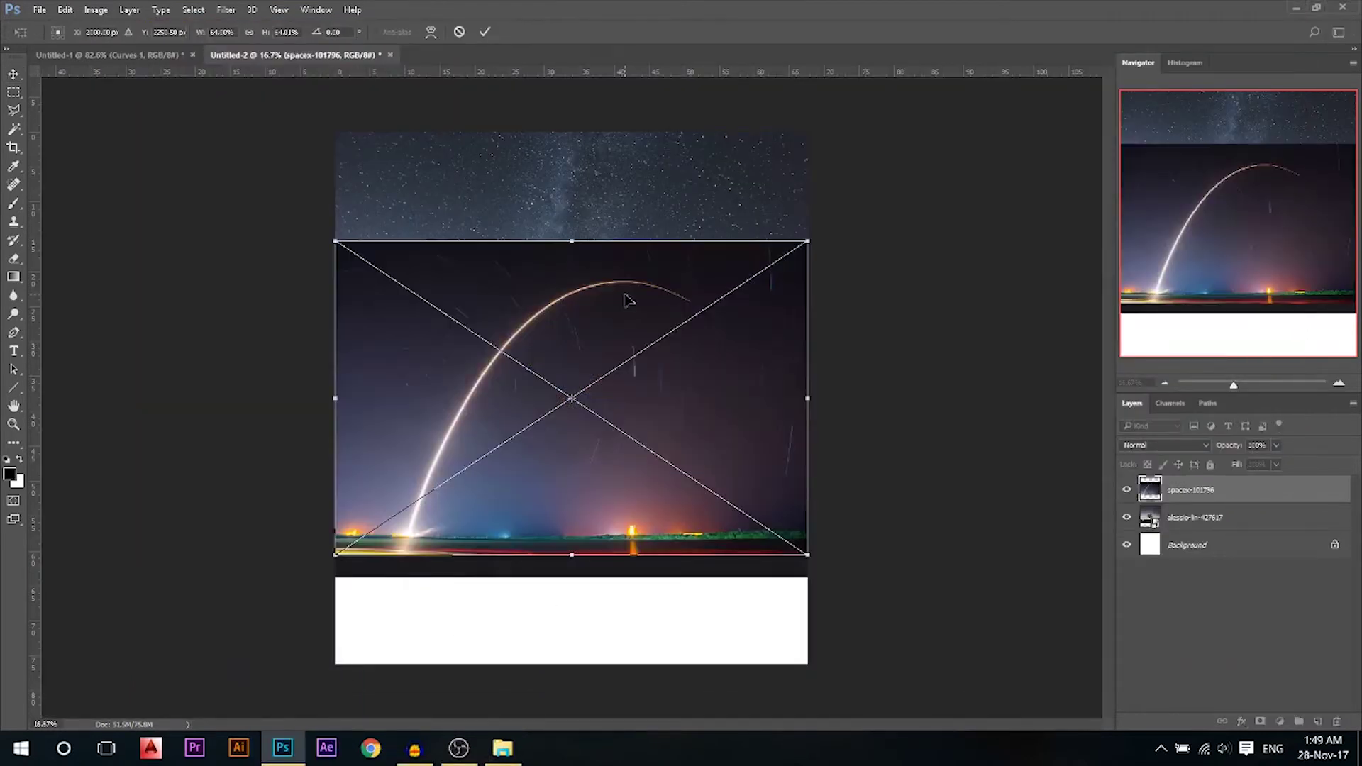
pyautogui.press('Return')
# - Move the rocket-trail photo to the canvas's upper right and scale it down slightly so the trail starts at the treetop
pyautogui.moveTo(632, 374); pyautogui.dragTo(735, 249)
pyautogui.hotkey('ctrl', 't')
pyautogui.moveTo(908, 427); pyautogui.dragTo(854, 392)
pyautogui.moveTo(694, 333); pyautogui.dragTo(709, 309)
pyautogui.moveTo(872, 123); pyautogui.dragTo(922, 85)
pyautogui.press('Return')
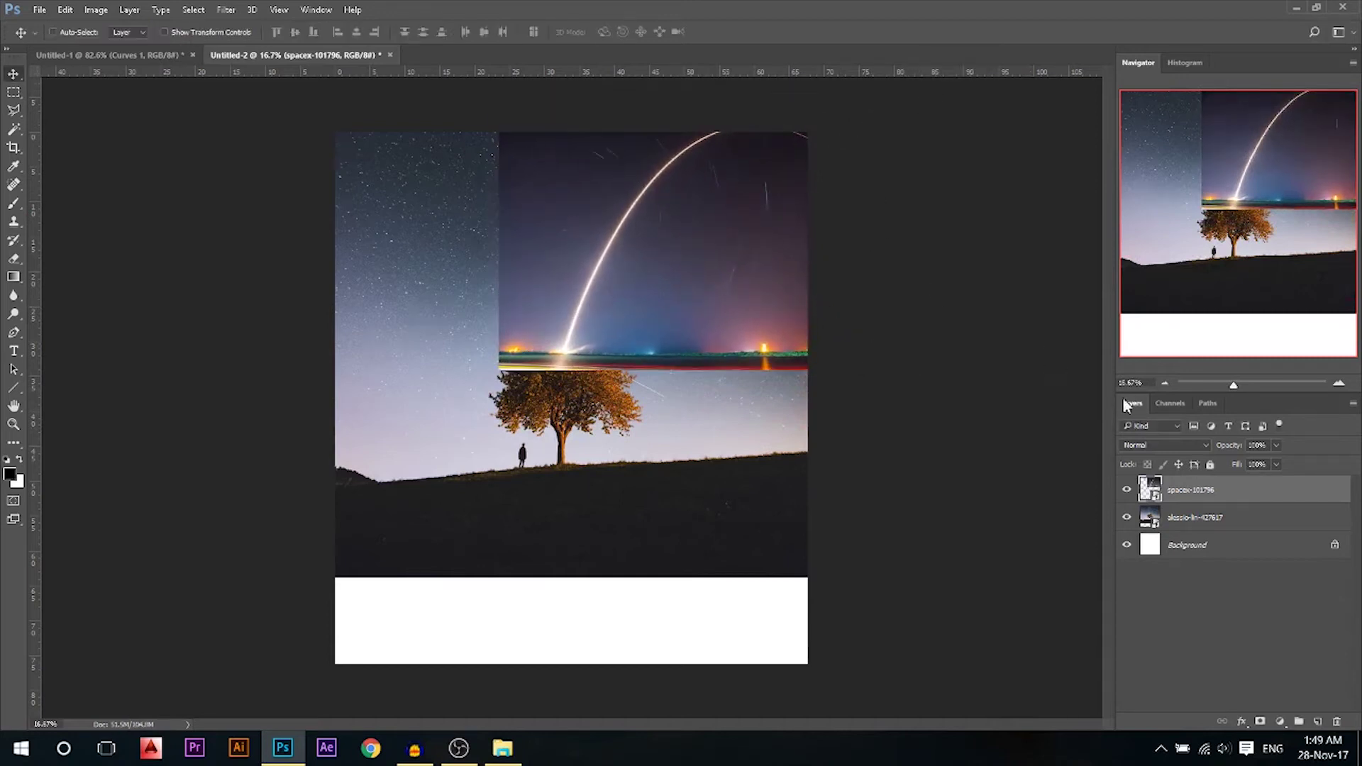
# - Set the spacex-101796 layer's blend mode to Lighten and rasterize the layer
pyautogui.click(1143, 446)
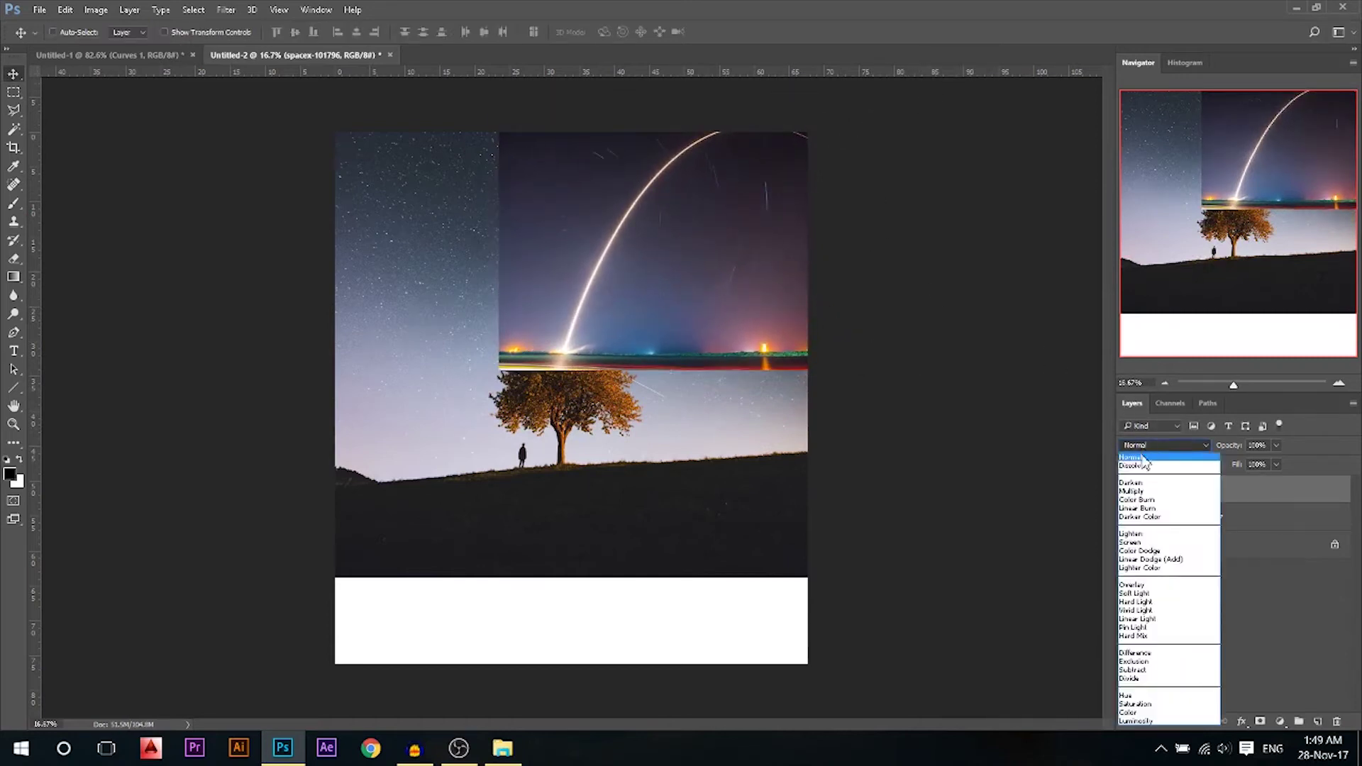
pyautogui.click(1140, 534)
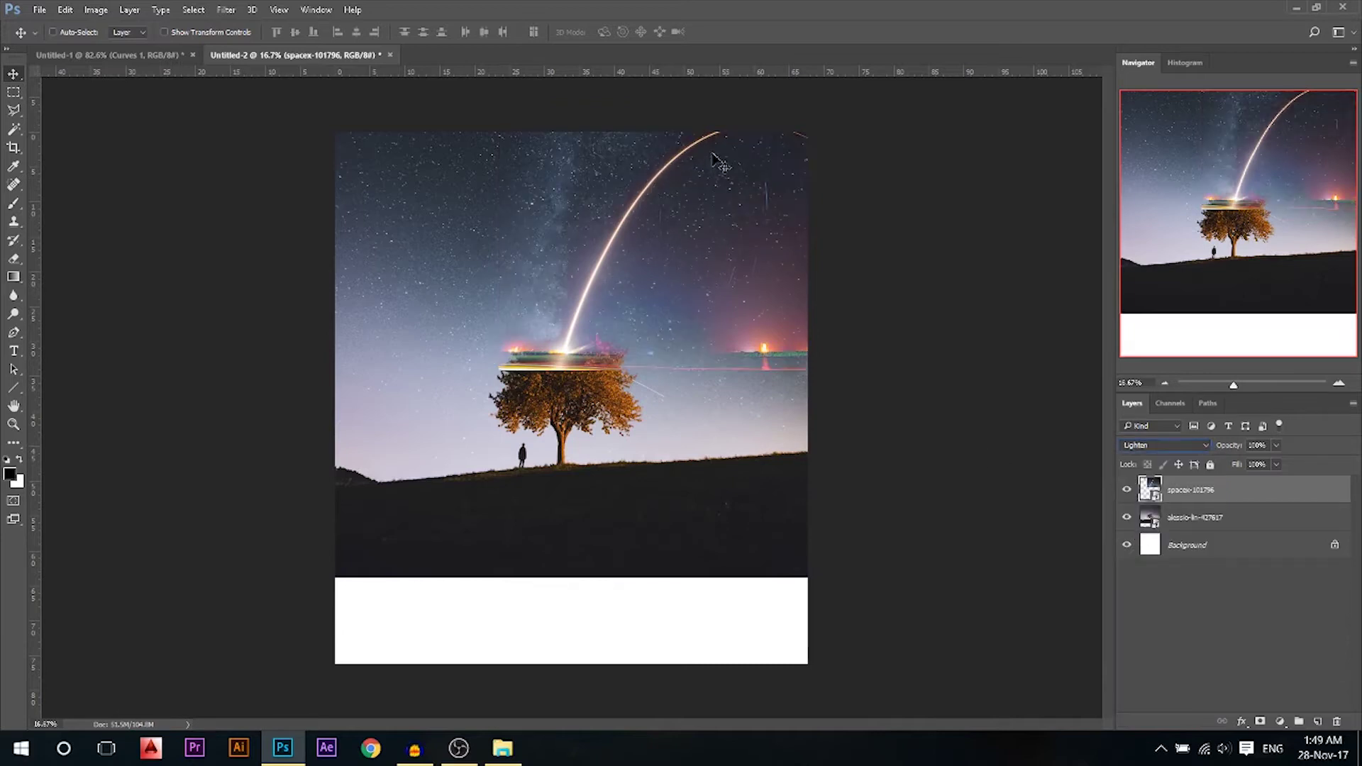
pyautogui.rightClick(1207, 492)
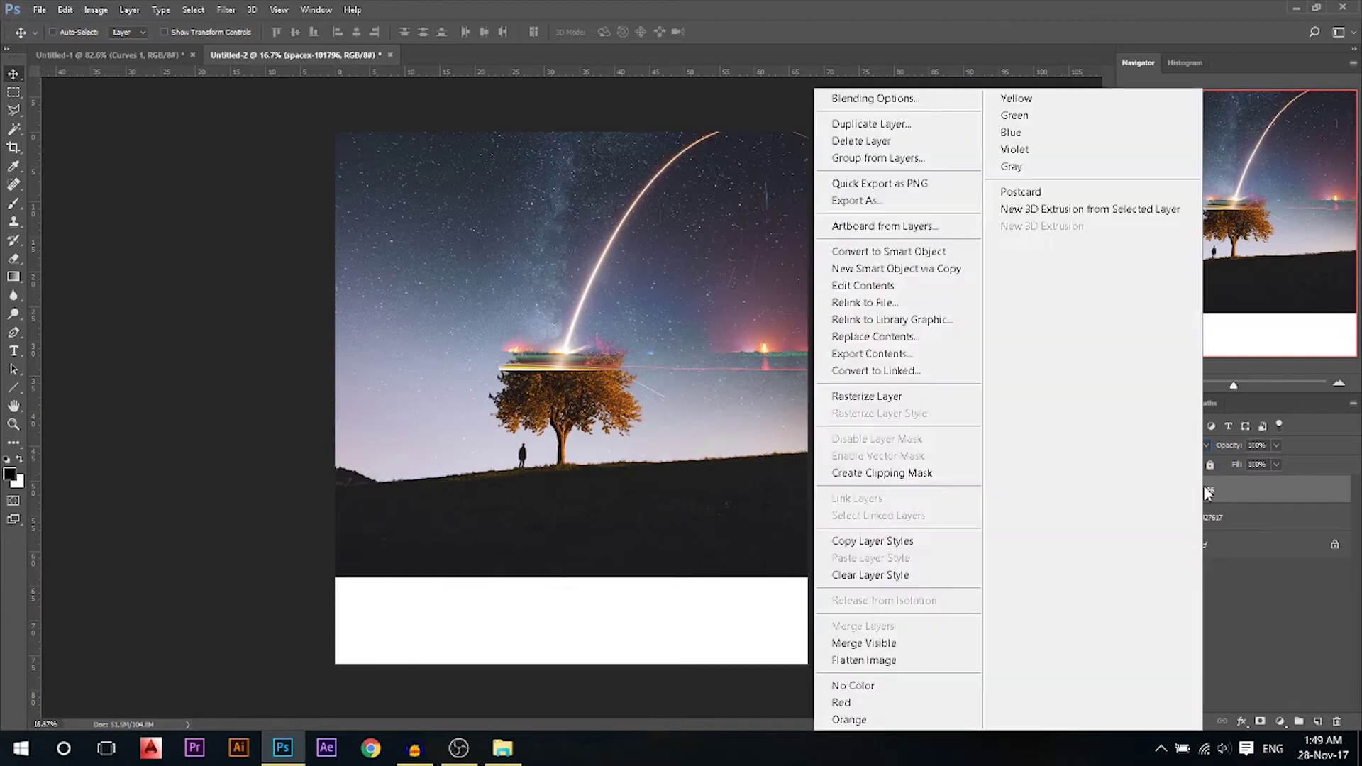
pyautogui.click(896, 396)
pyautogui.click(1280, 621)
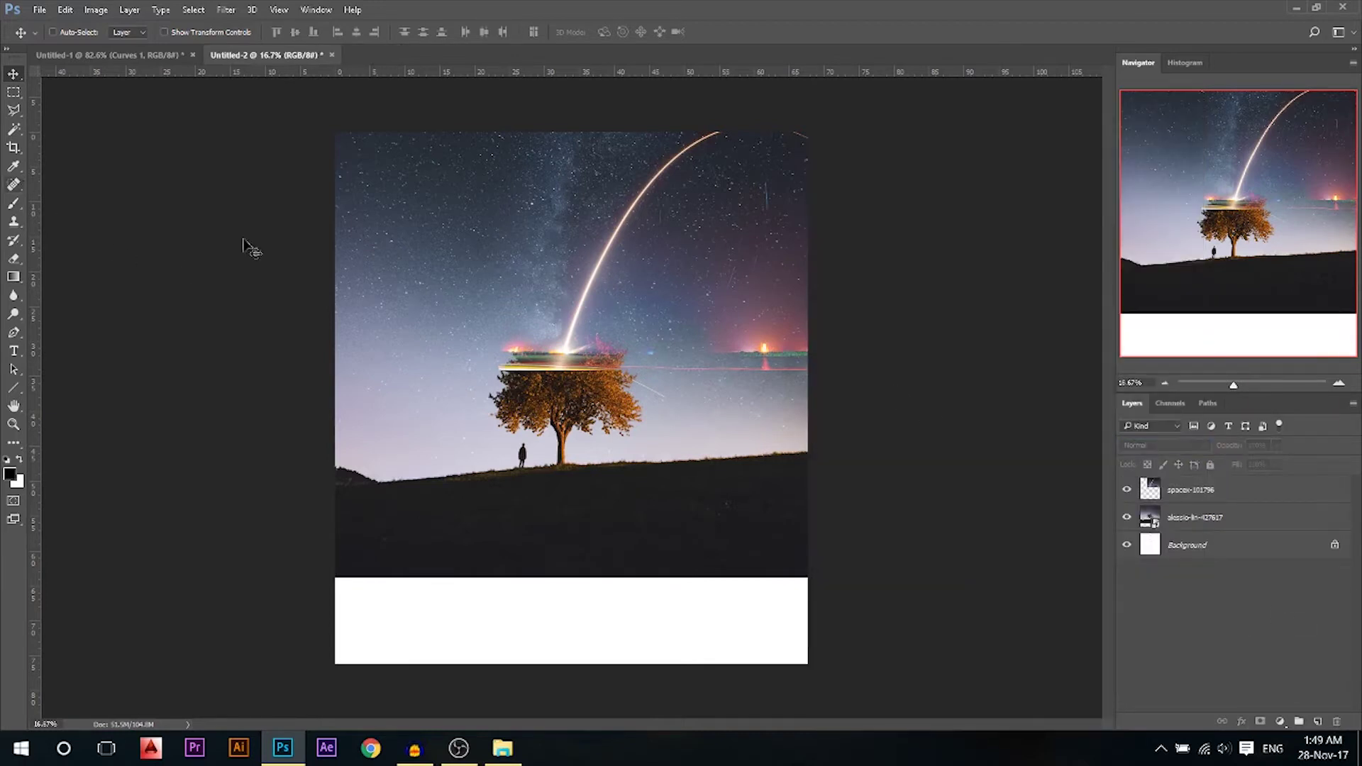
pyautogui.click(1201, 491)
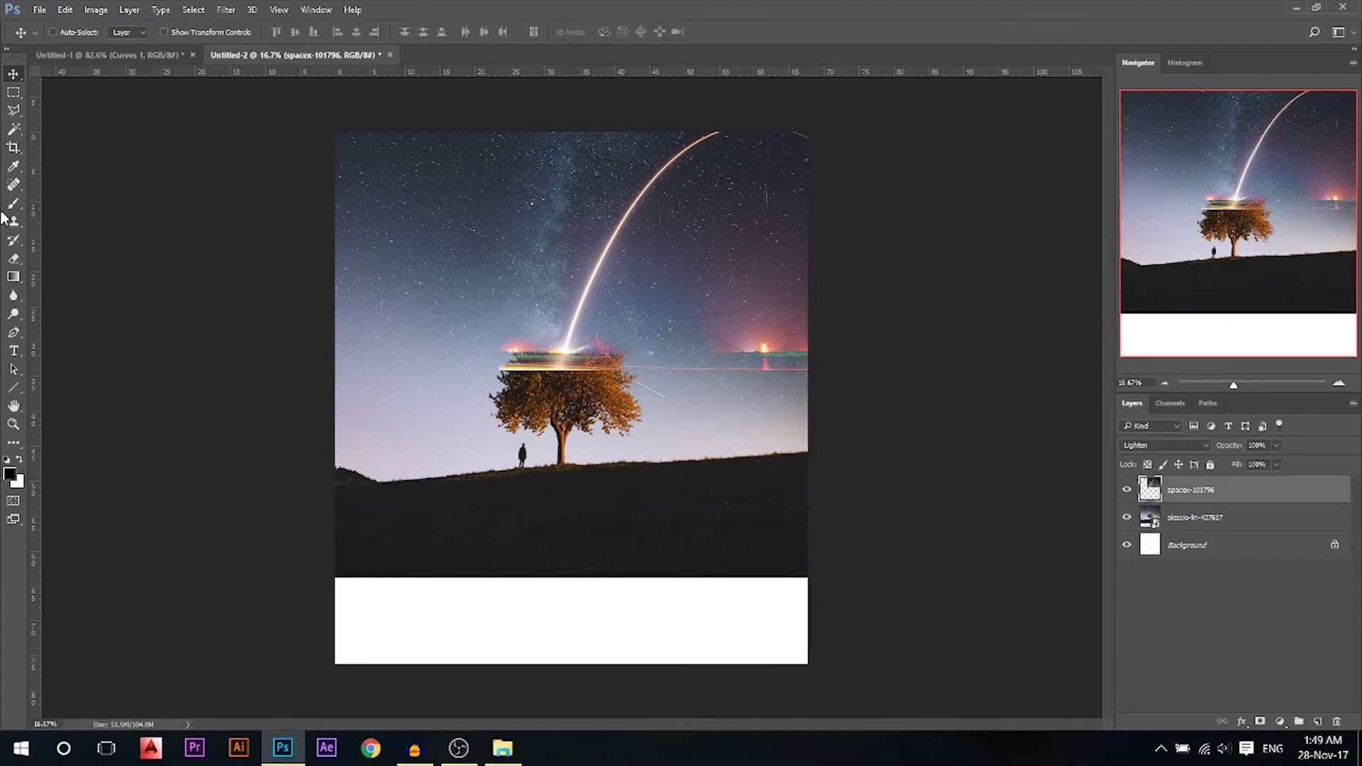
# - Erase the horizon lights and reddish sky around the light trail on the spacex-101796 layer with a soft eraser
pyautogui.click(14, 259)
pyautogui.moveTo(699, 432)
pyautogui.mouseDown()
pyautogui.moveTo(718, 436)
pyautogui.moveTo(688, 448)
pyautogui.mouseUp()
pyautogui.moveTo(505, 312)
pyautogui.mouseDown()
pyautogui.moveTo(491, 361)
pyautogui.moveTo(500, 316)
pyautogui.moveTo(504, 375)
pyautogui.moveTo(559, 390)
pyautogui.moveTo(566, 408)
pyautogui.moveTo(557, 399)
pyautogui.moveTo(600, 369)
pyautogui.mouseUp()
pyautogui.moveTo(705, 386)
pyautogui.mouseDown()
pyautogui.moveTo(758, 392)
pyautogui.moveTo(709, 354)
pyautogui.moveTo(763, 312)
pyautogui.mouseUp()
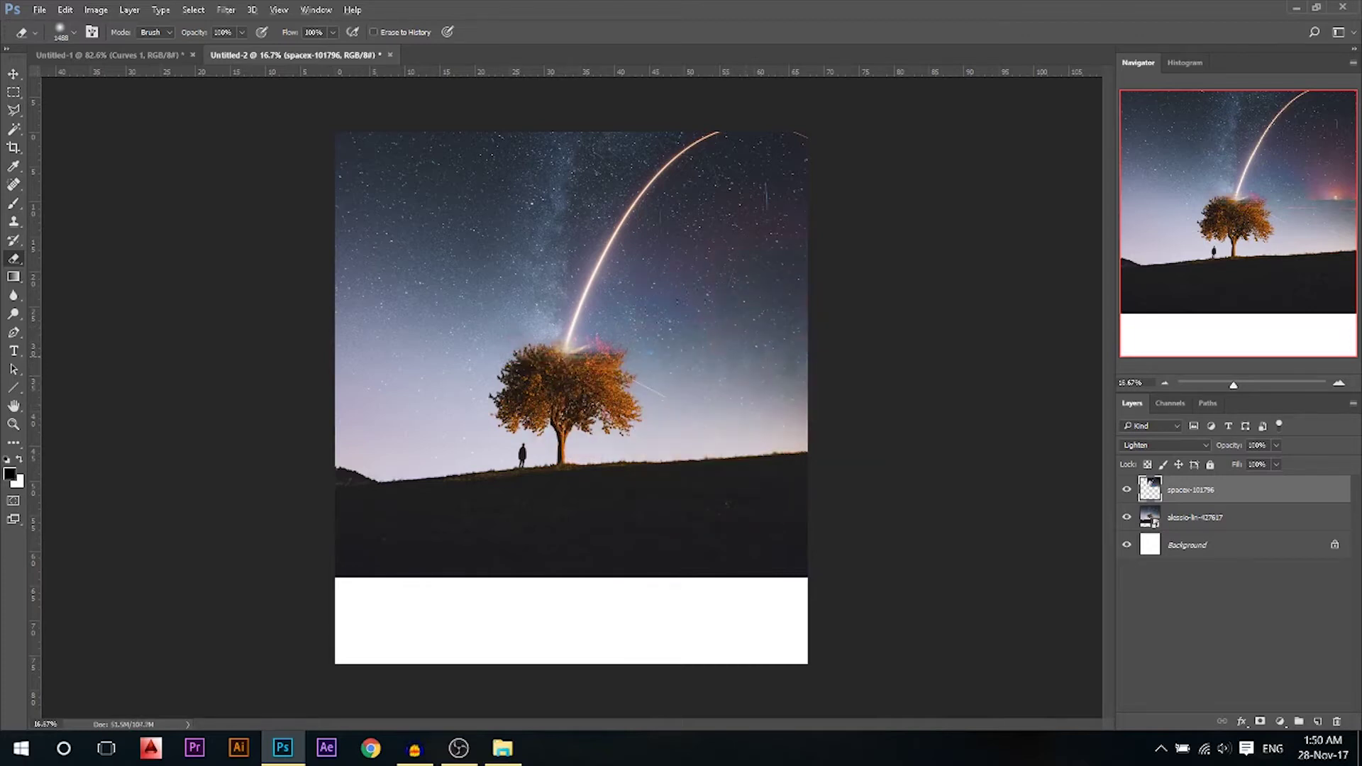
pyautogui.moveTo(743, 369); pyautogui.dragTo(685, 369)
pyautogui.moveTo(593, 348); pyautogui.dragTo(615, 303)
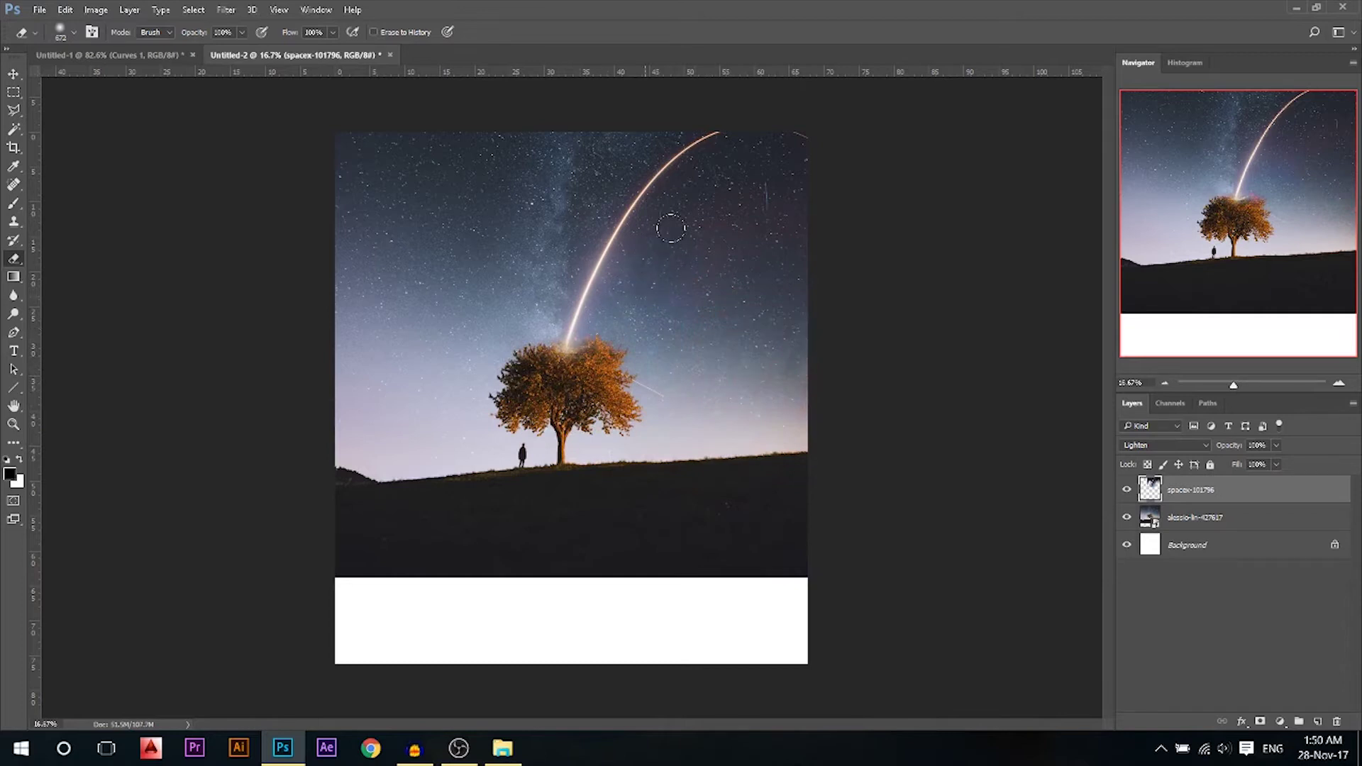
pyautogui.moveTo(632, 369); pyautogui.dragTo(603, 365)
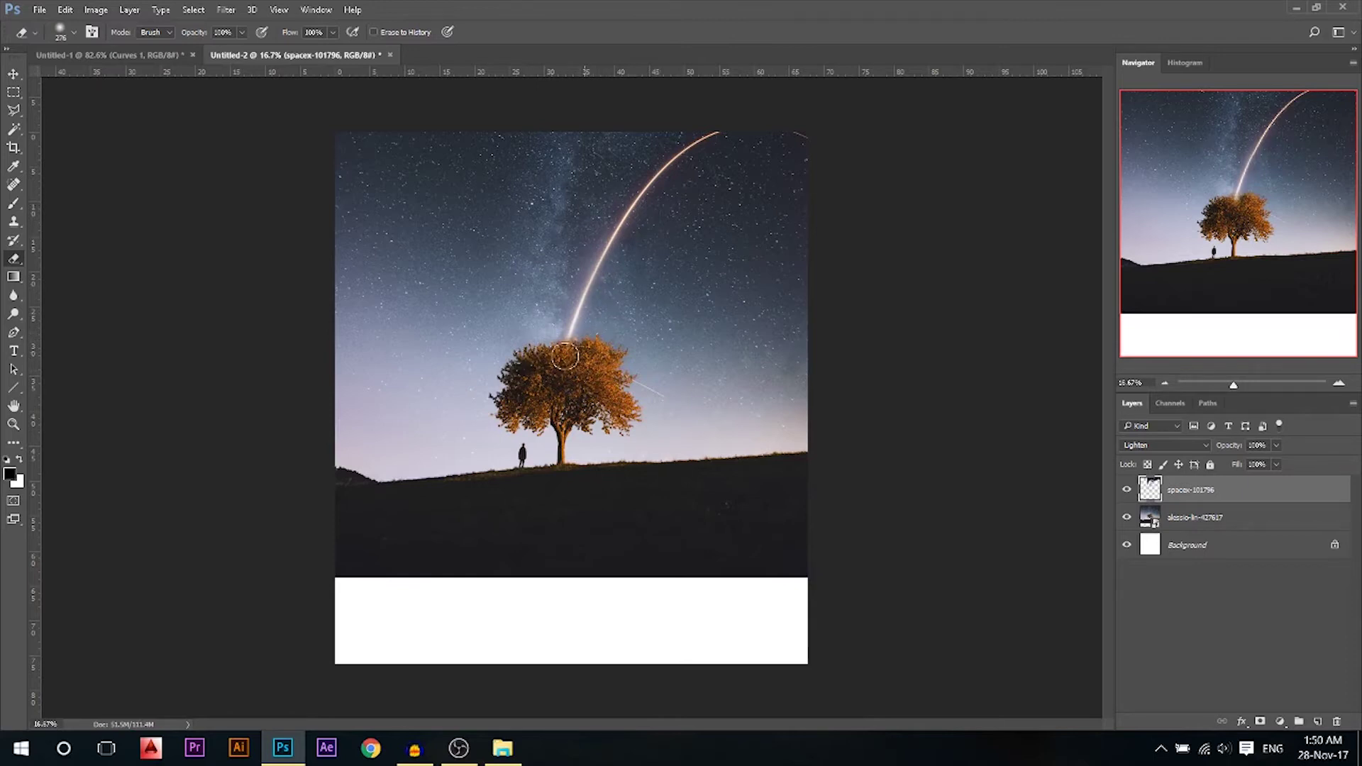
# - Enlarge the light-trail layer and reposition it so the trail rises from behind the treetop
pyautogui.hotkey('ctrl', 't')
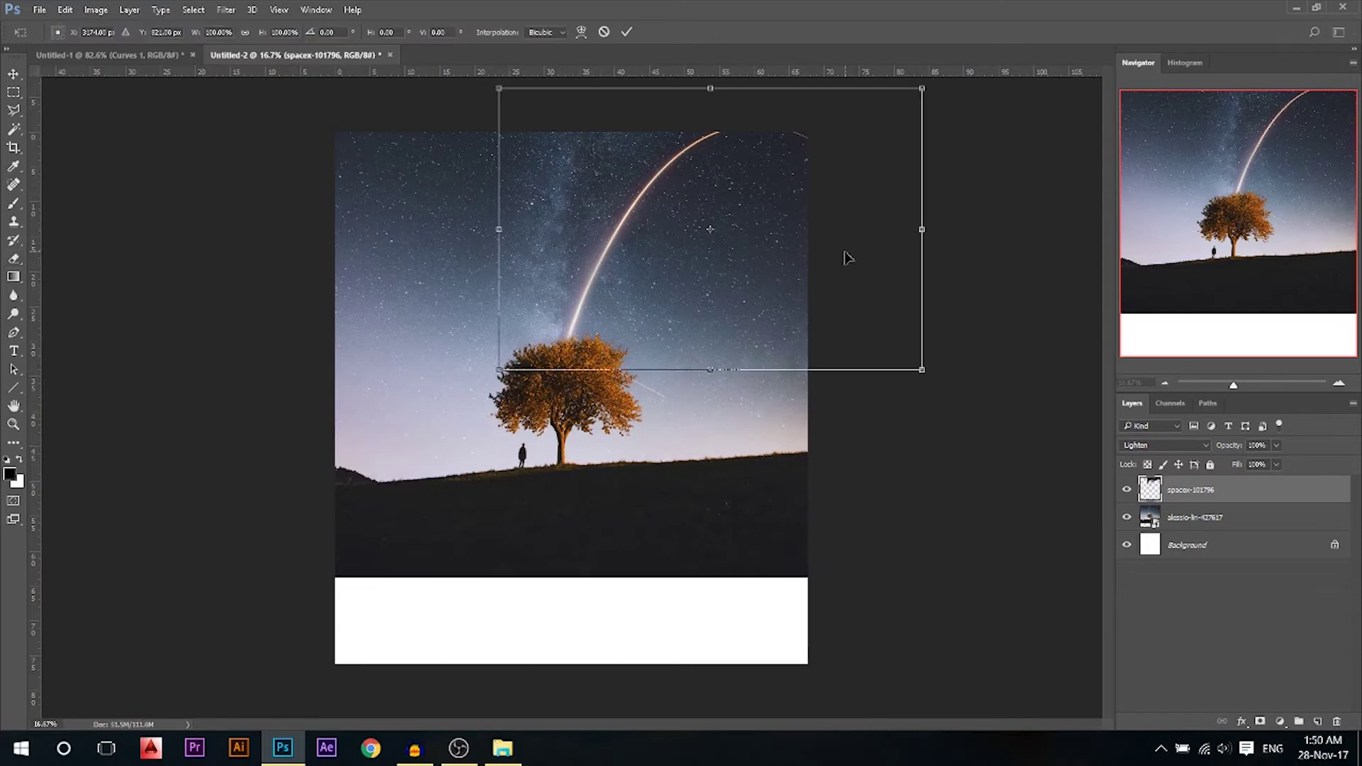
pyautogui.moveTo(923, 88); pyautogui.dragTo(993, 41)
pyautogui.moveTo(779, 232); pyautogui.dragTo(773, 229)
pyautogui.press('e')
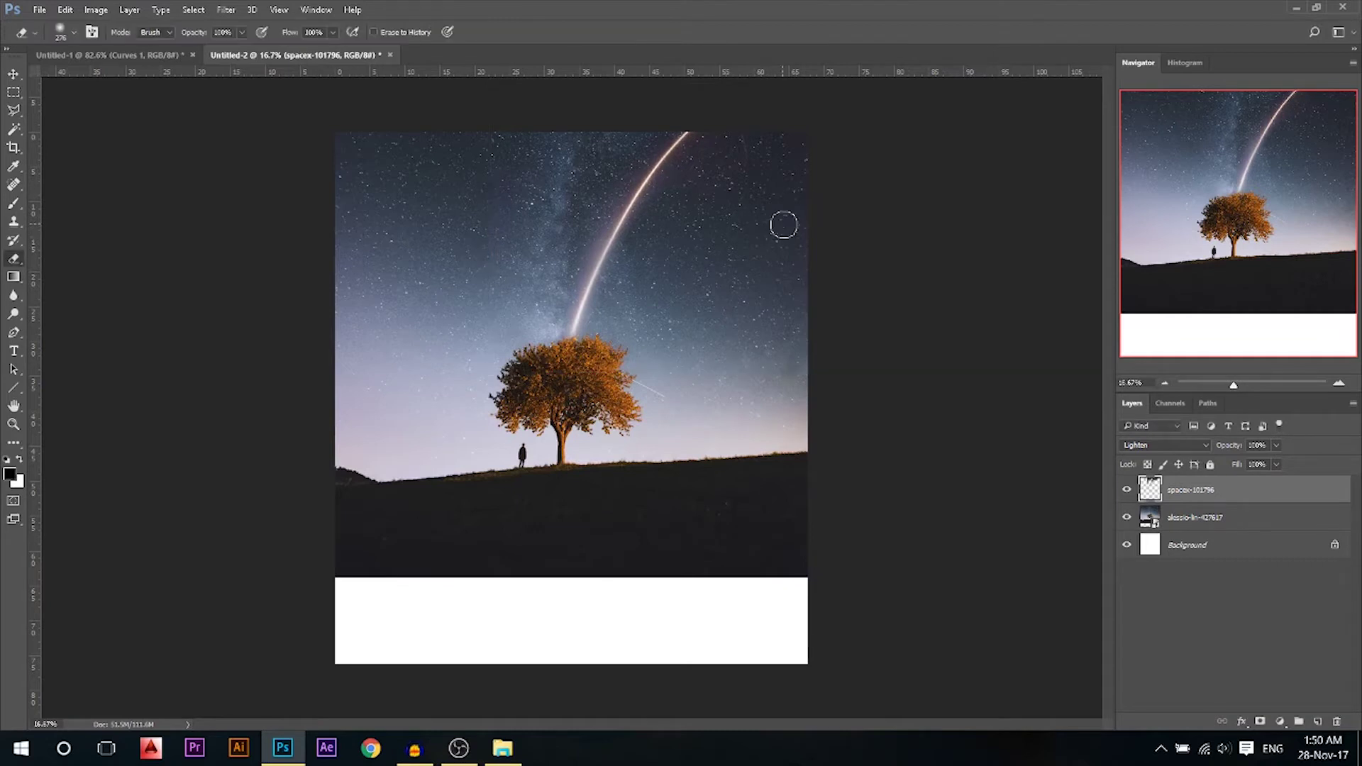
# - Raise the light-trail layer's contrast to about 49 with the Brightness/Contrast adjustment
pyautogui.click(106, 11)
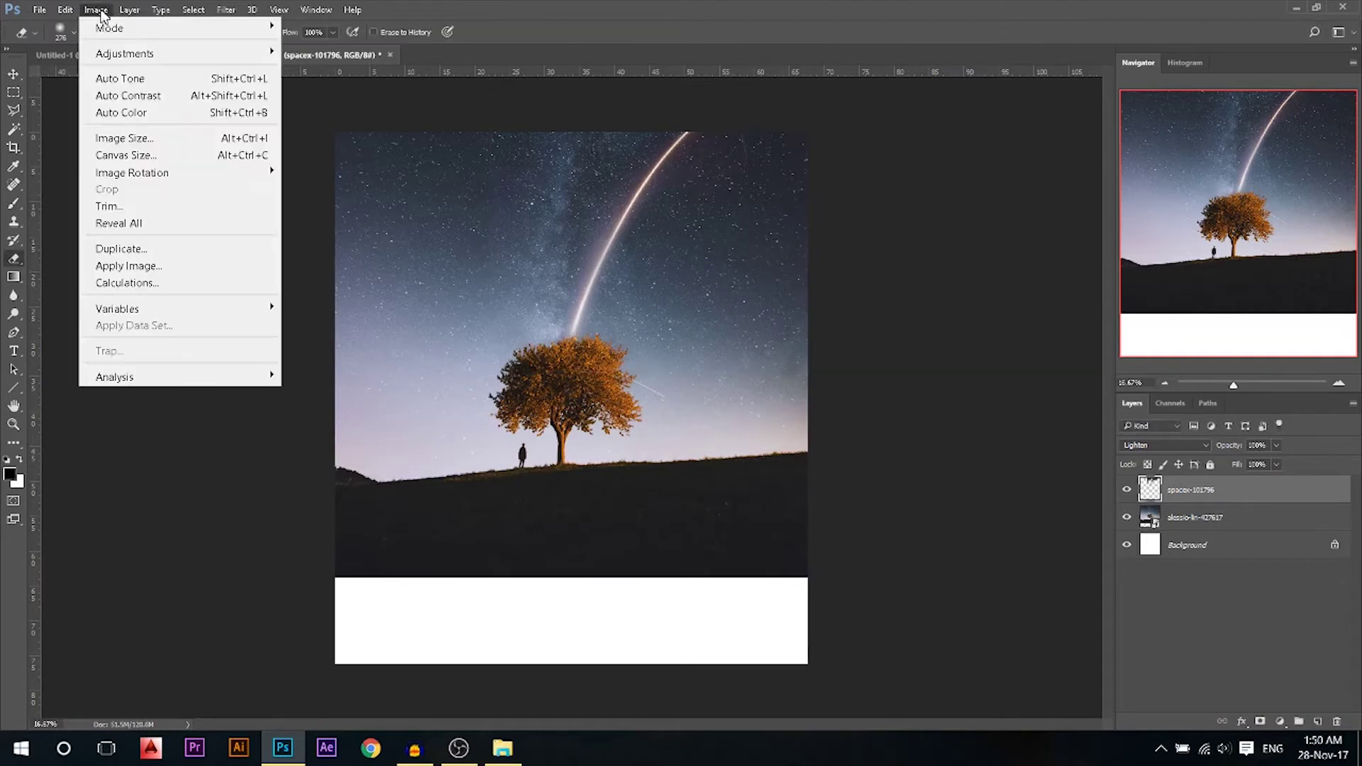
pyautogui.moveTo(186, 54)
pyautogui.click(389, 64)
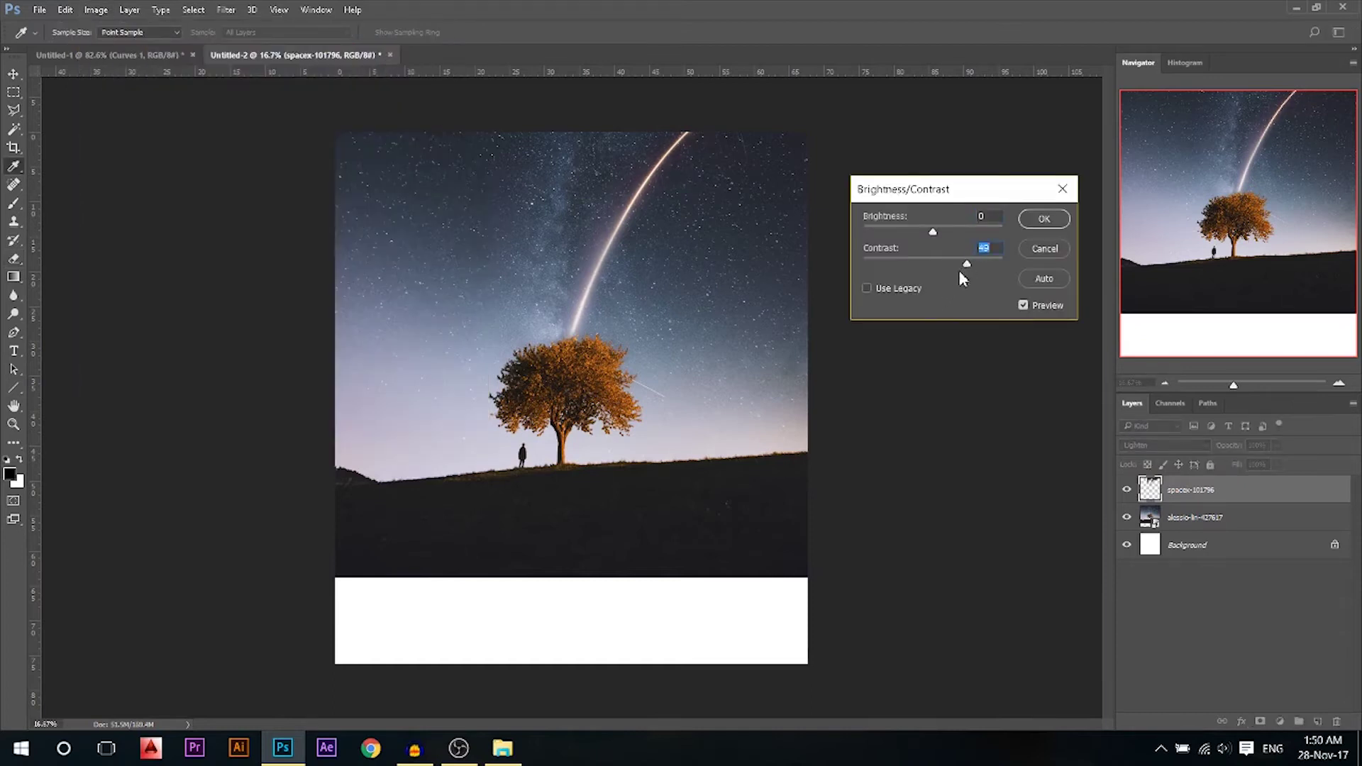
pyautogui.click(1044, 220)
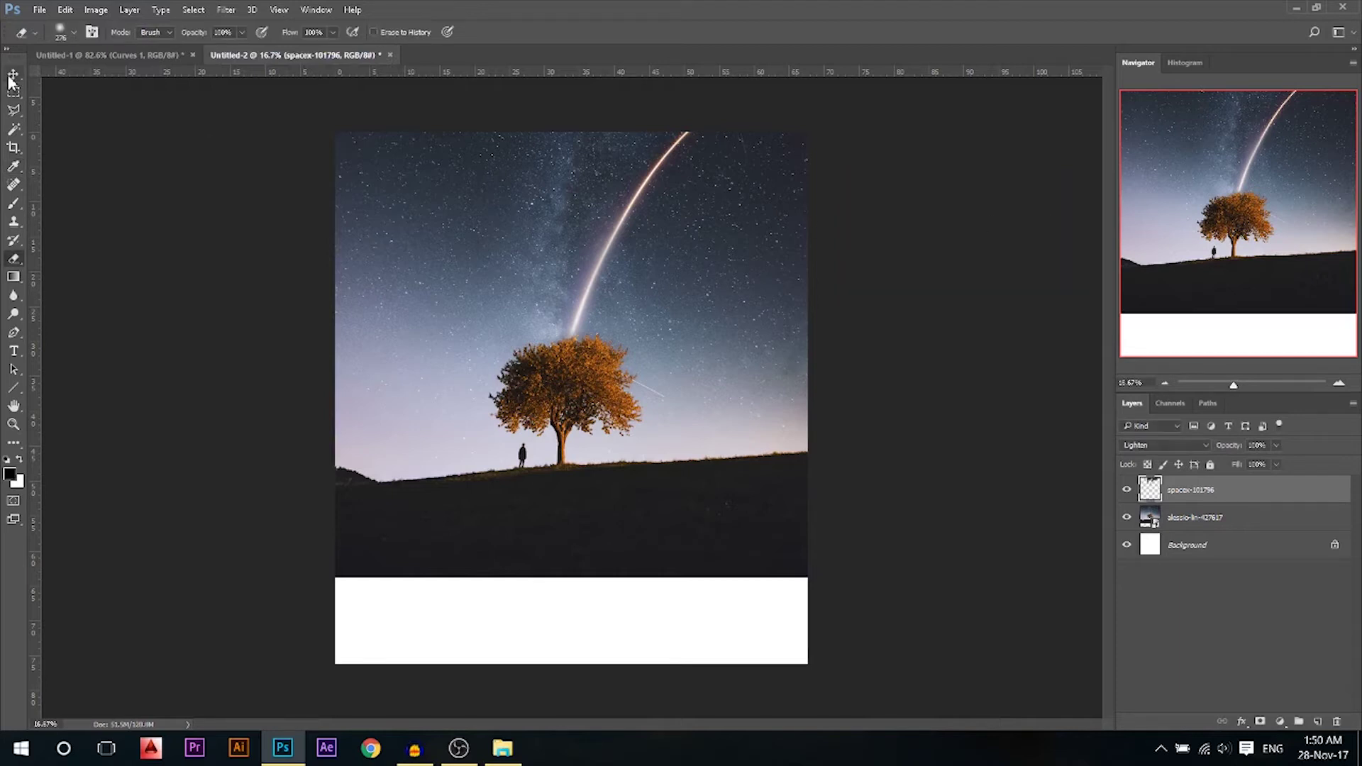
# - Copy the woman's cut-out from Untitled-1 into the tree scene, placing it on the hill beside the trunk
pyautogui.press('v')
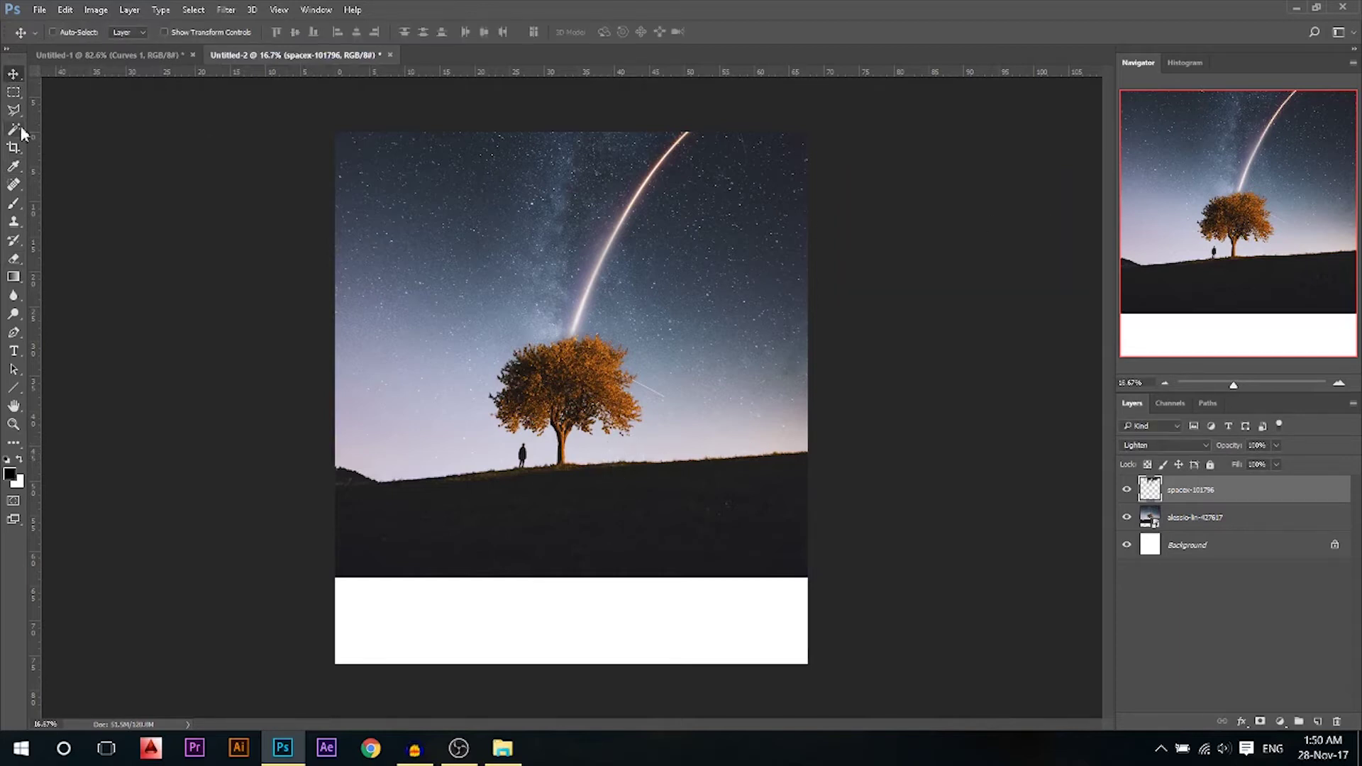
pyautogui.click(111, 55)
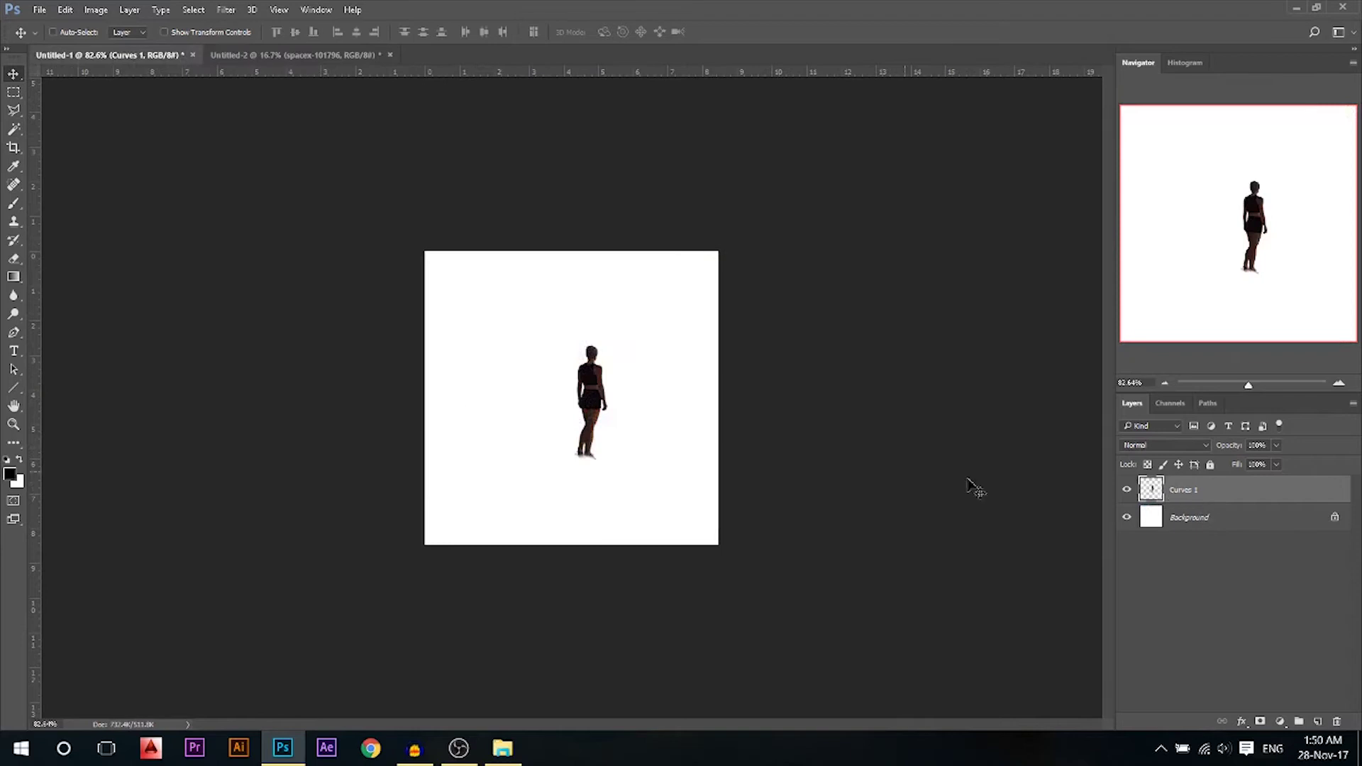
pyautogui.moveTo(598, 395); pyautogui.dragTo(604, 454)
# - Flip the woman's figure horizontally and keep it standing on the hill to the right of the trunk
pyautogui.hotkey('ctrl', 't')
pyautogui.rightClick(595, 451)
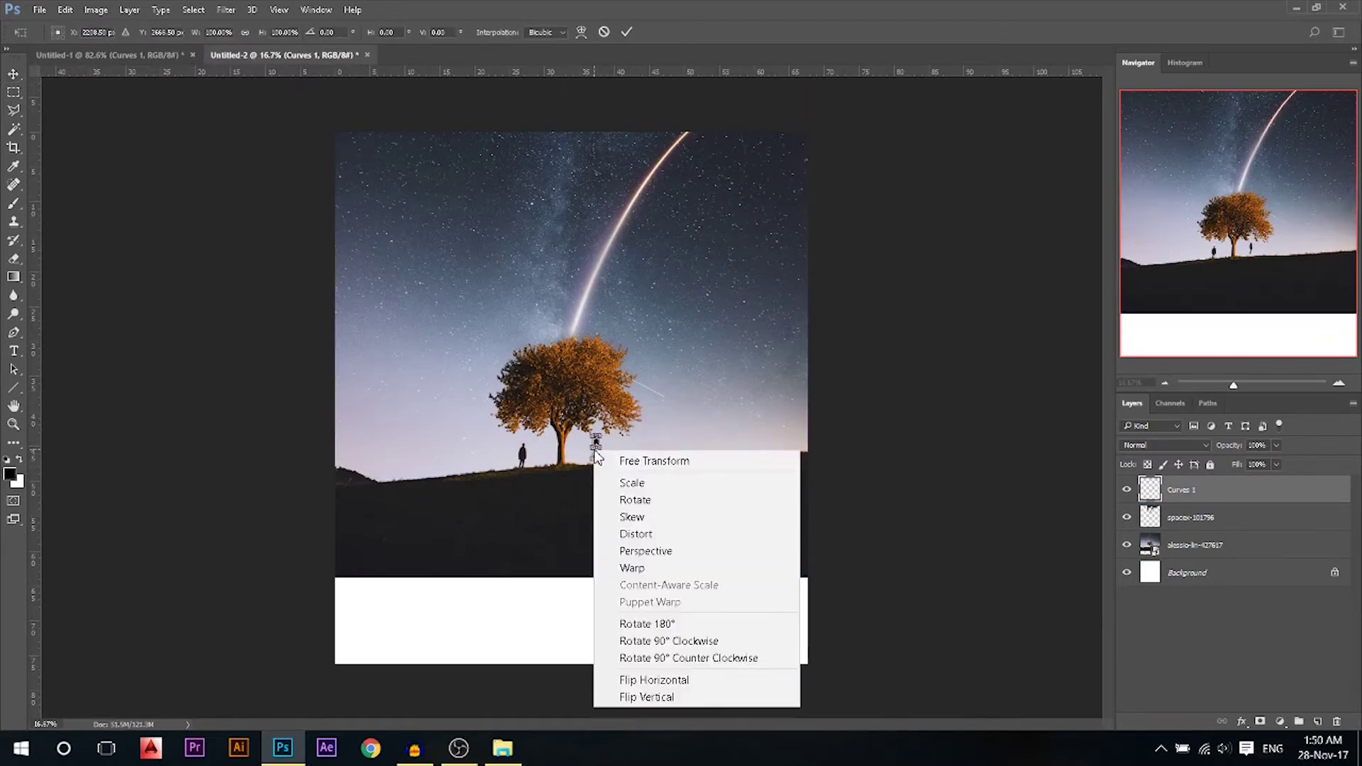
pyautogui.click(685, 681)
pyautogui.press('Return')
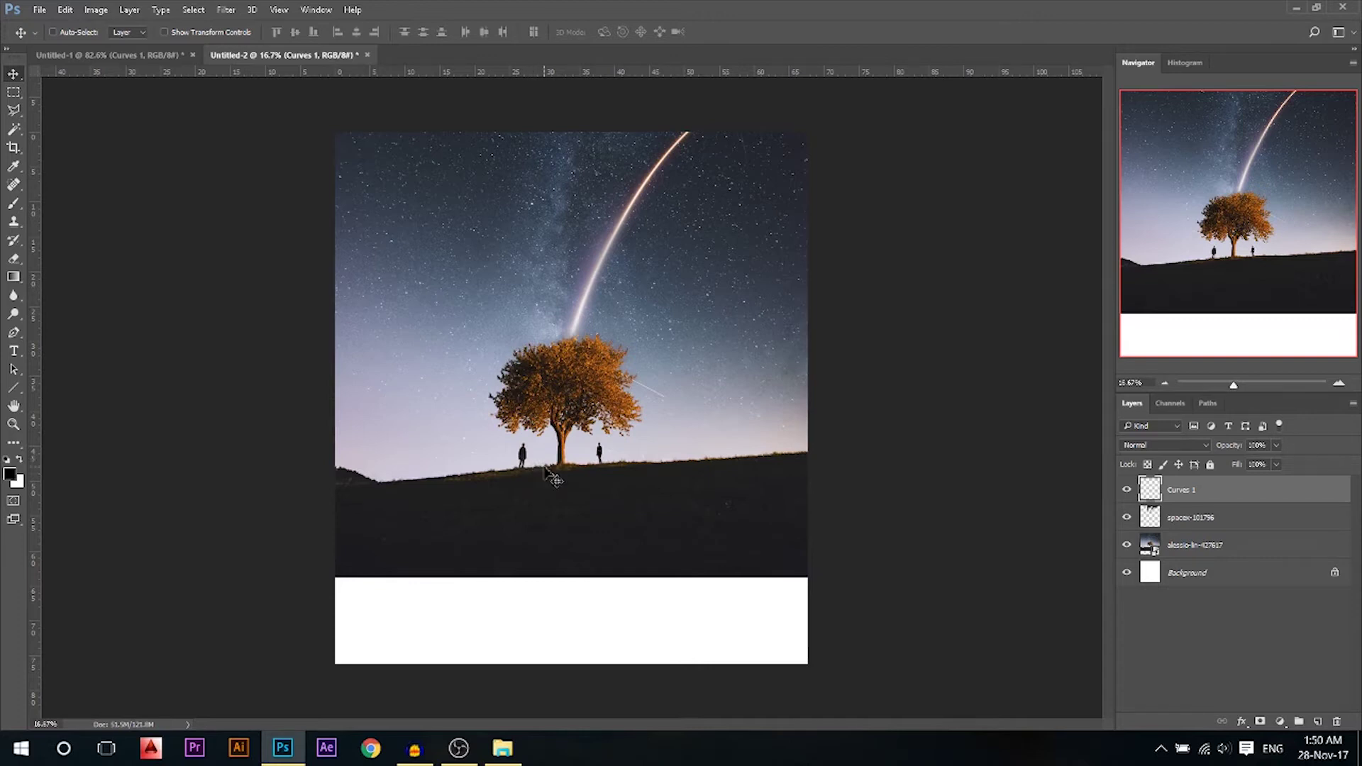
# - Lighten the shadows of the woman's figure with Curves, raising input 31 to output 39
pyautogui.scroll(3, 845, 464)
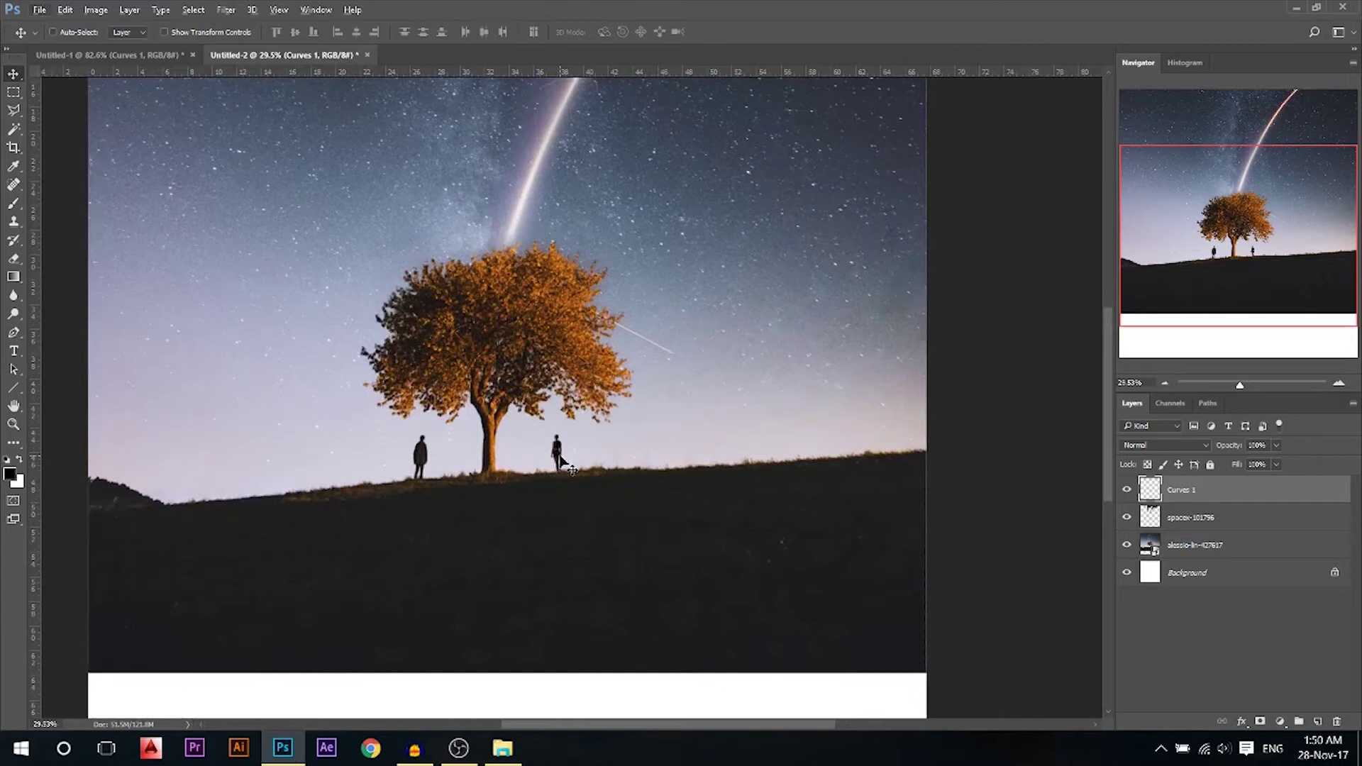
pyautogui.scroll(-2, 607, 495)
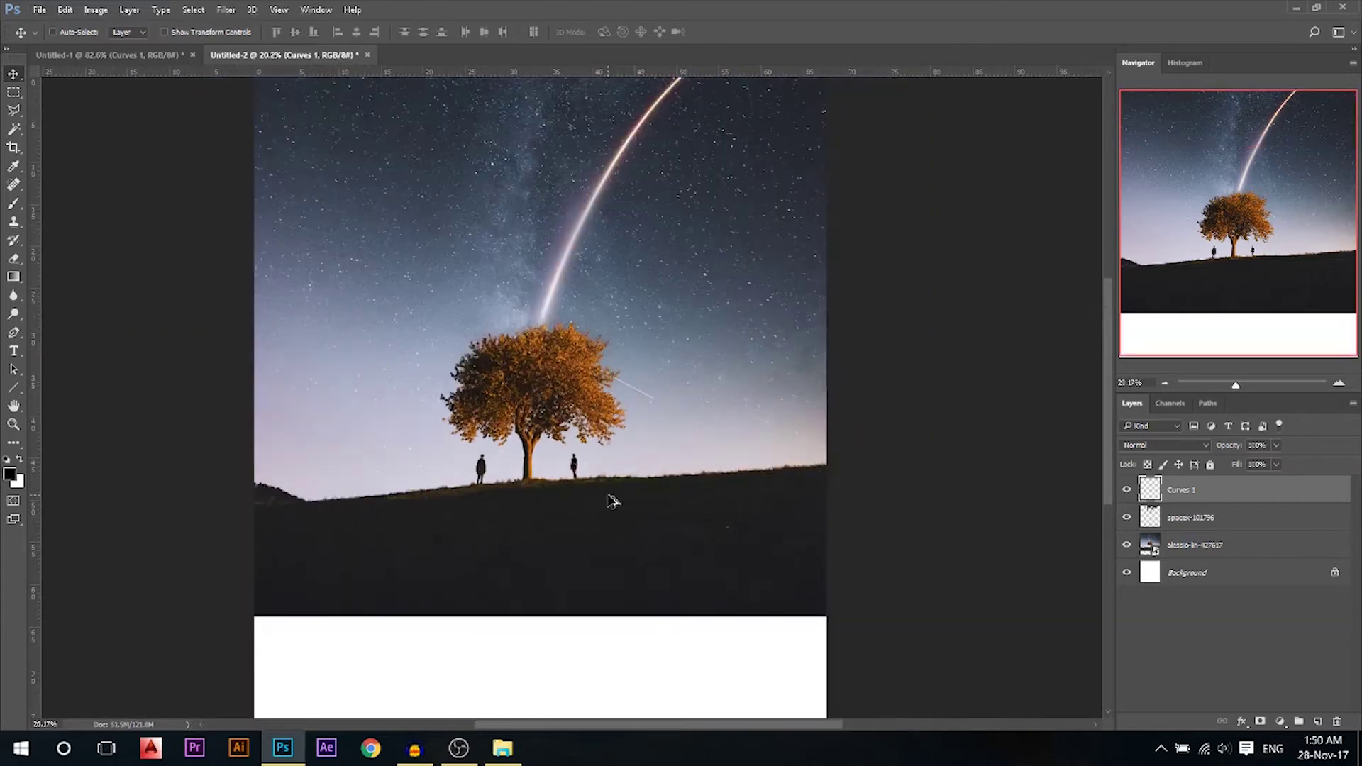
pyautogui.click(96, 10)
pyautogui.click(350, 93)
pyautogui.moveTo(870, 358); pyautogui.dragTo(860, 355)
pyautogui.click(889, 333)
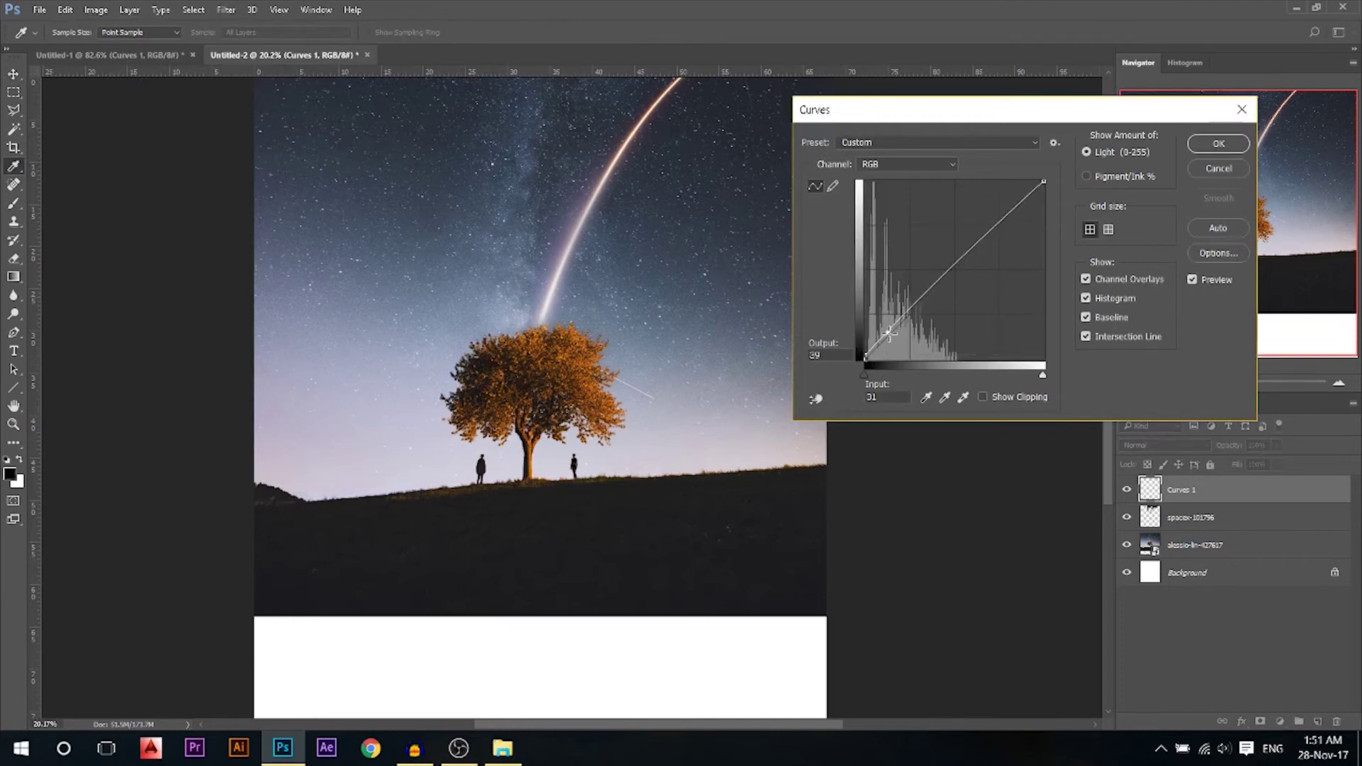
pyautogui.click(1219, 143)
pyautogui.scroll(-1, 472, 473)
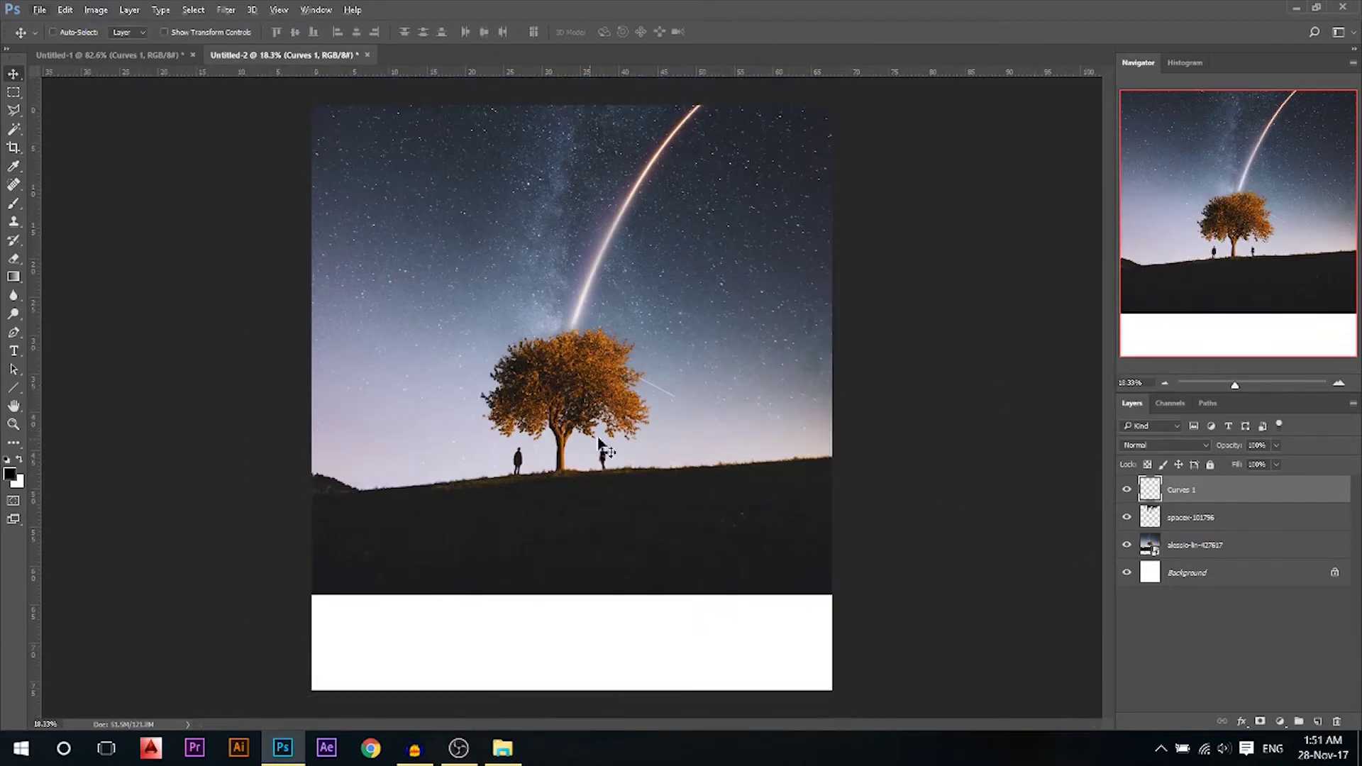
# - Merge the three layers above the white background layer into one and rename the merged layer Upper Part
pyautogui.scroll(-1, 666, 323)
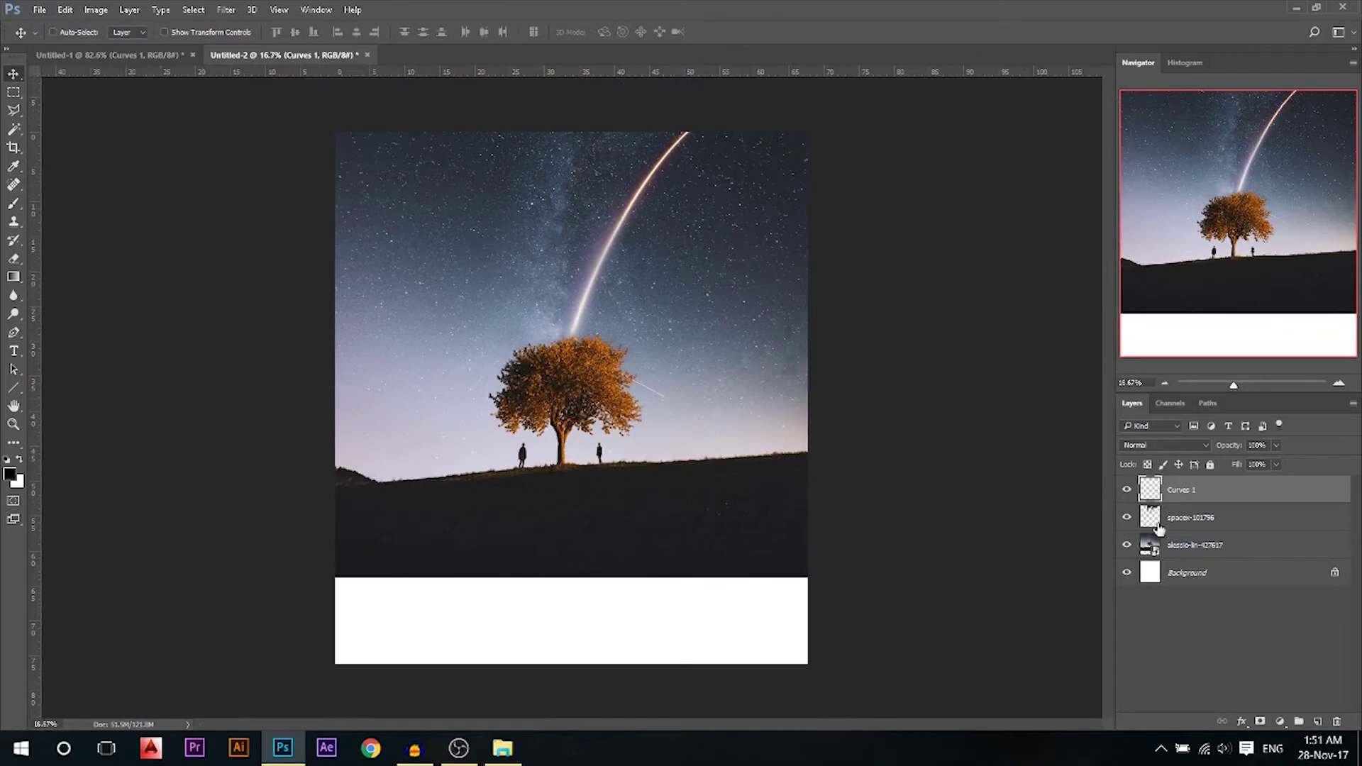
pyautogui.keyDown('shift'); pyautogui.click(1204, 546); pyautogui.keyUp('shift')
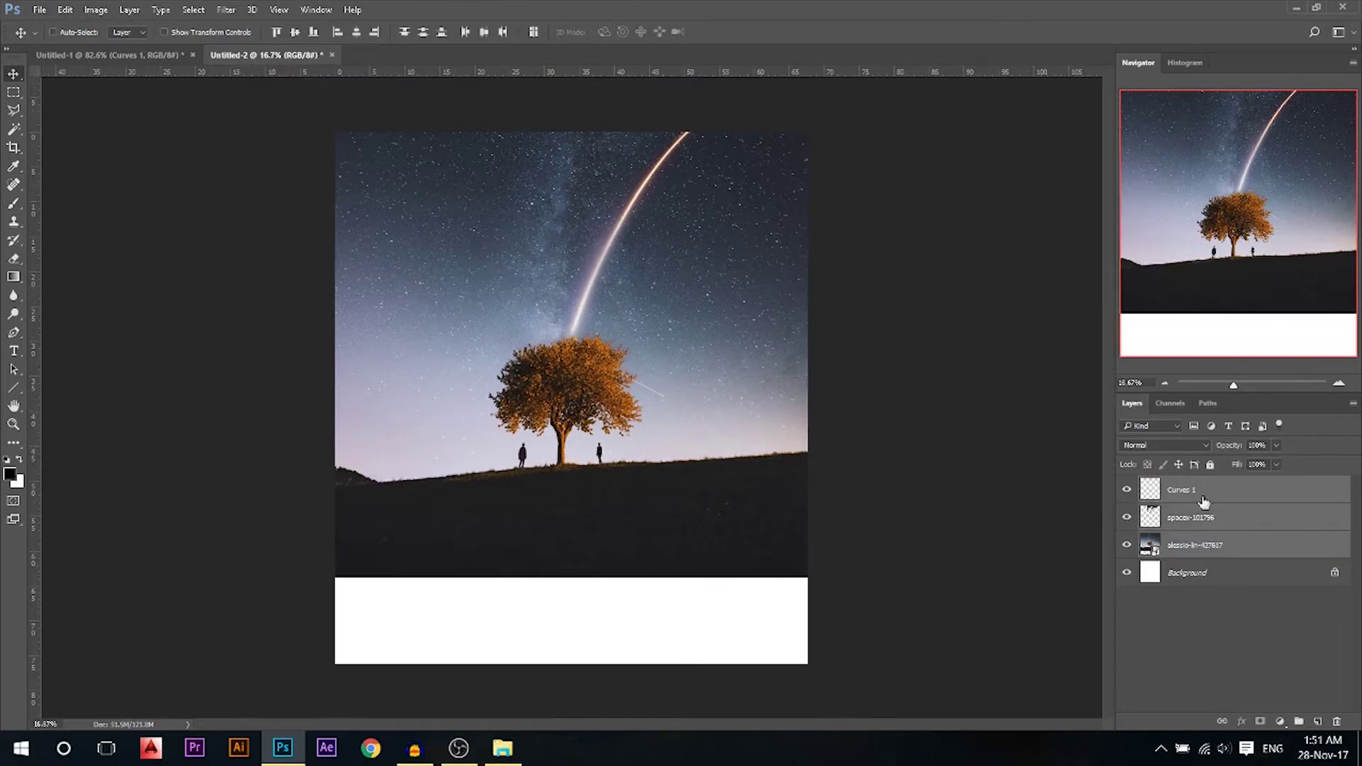
pyautogui.rightClick(1216, 516)
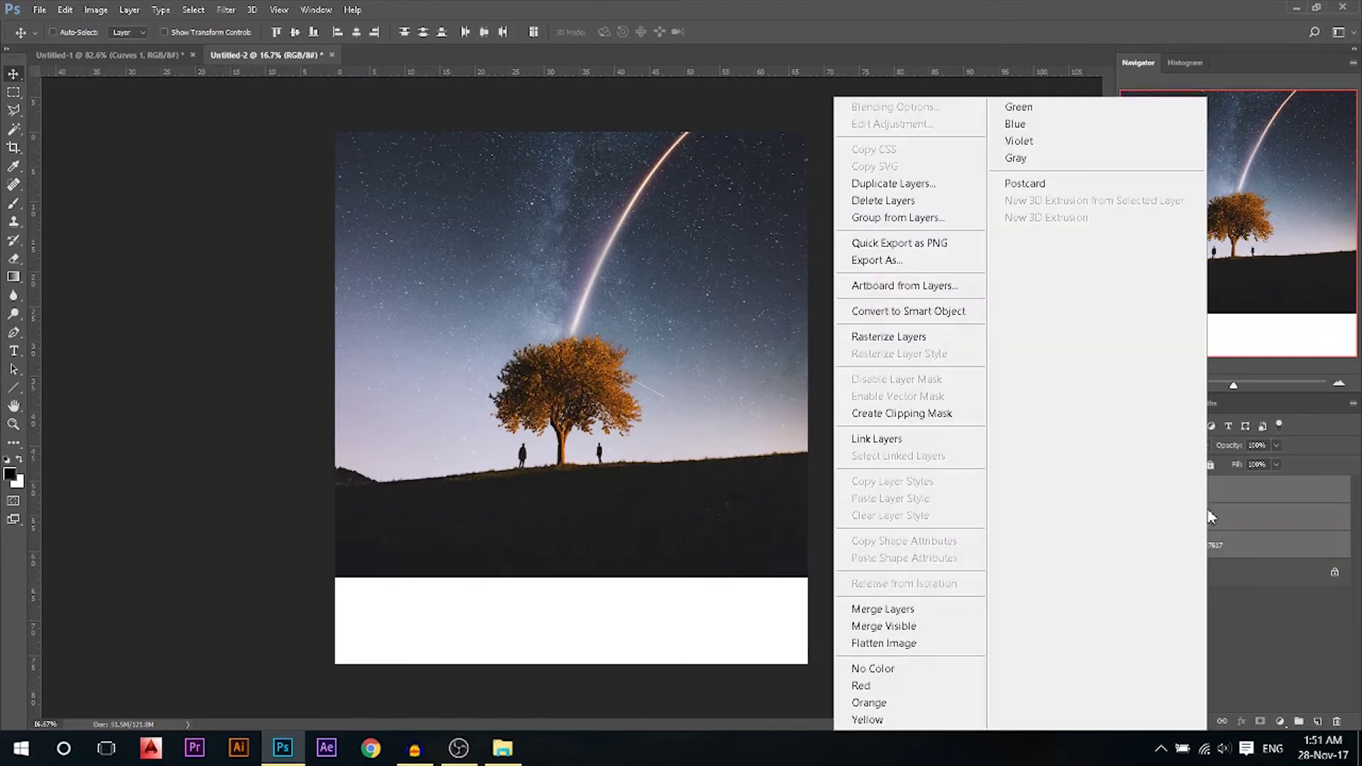
pyautogui.click(922, 610)
pyautogui.doubleClick(1181, 489)
pyautogui.write('Background')
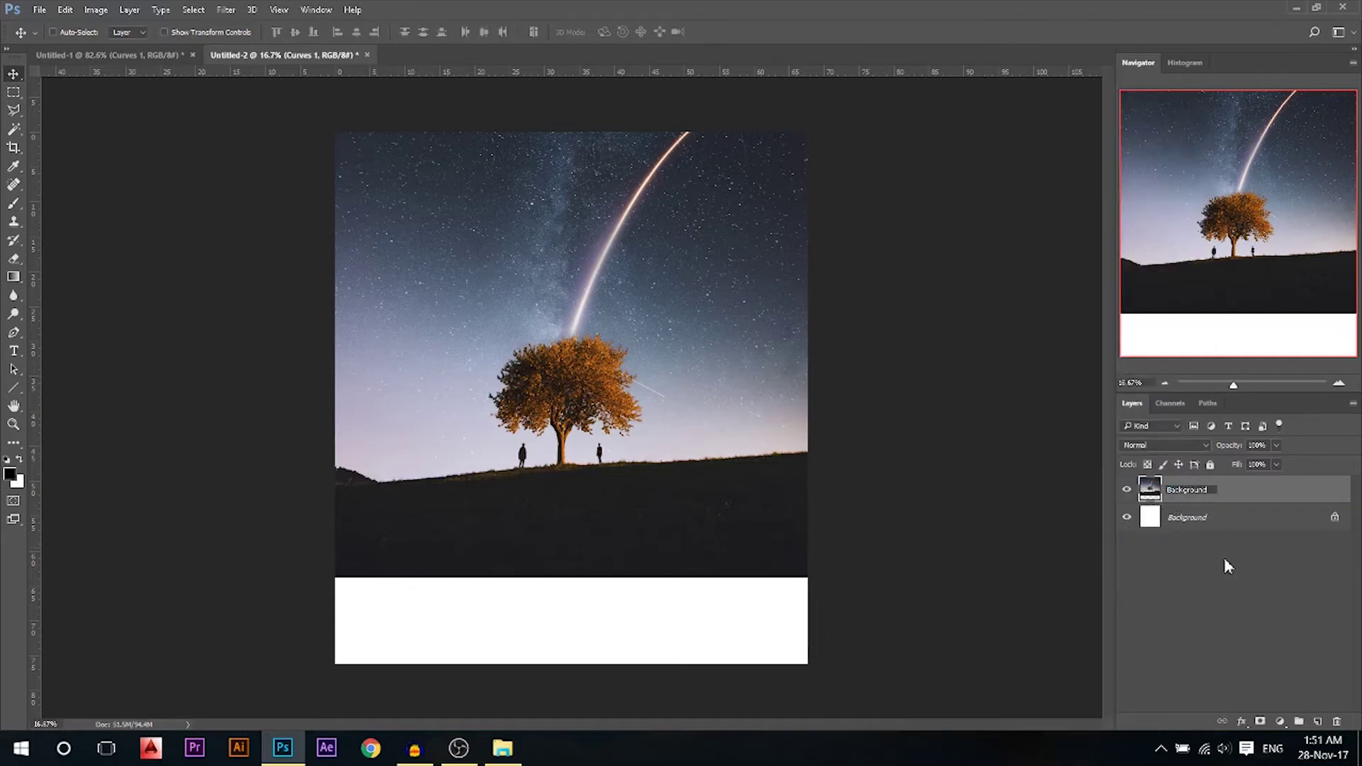
pyautogui.hotkey('ctrl', 'a')
pyautogui.write('Upper Part')
pyautogui.press('Return')
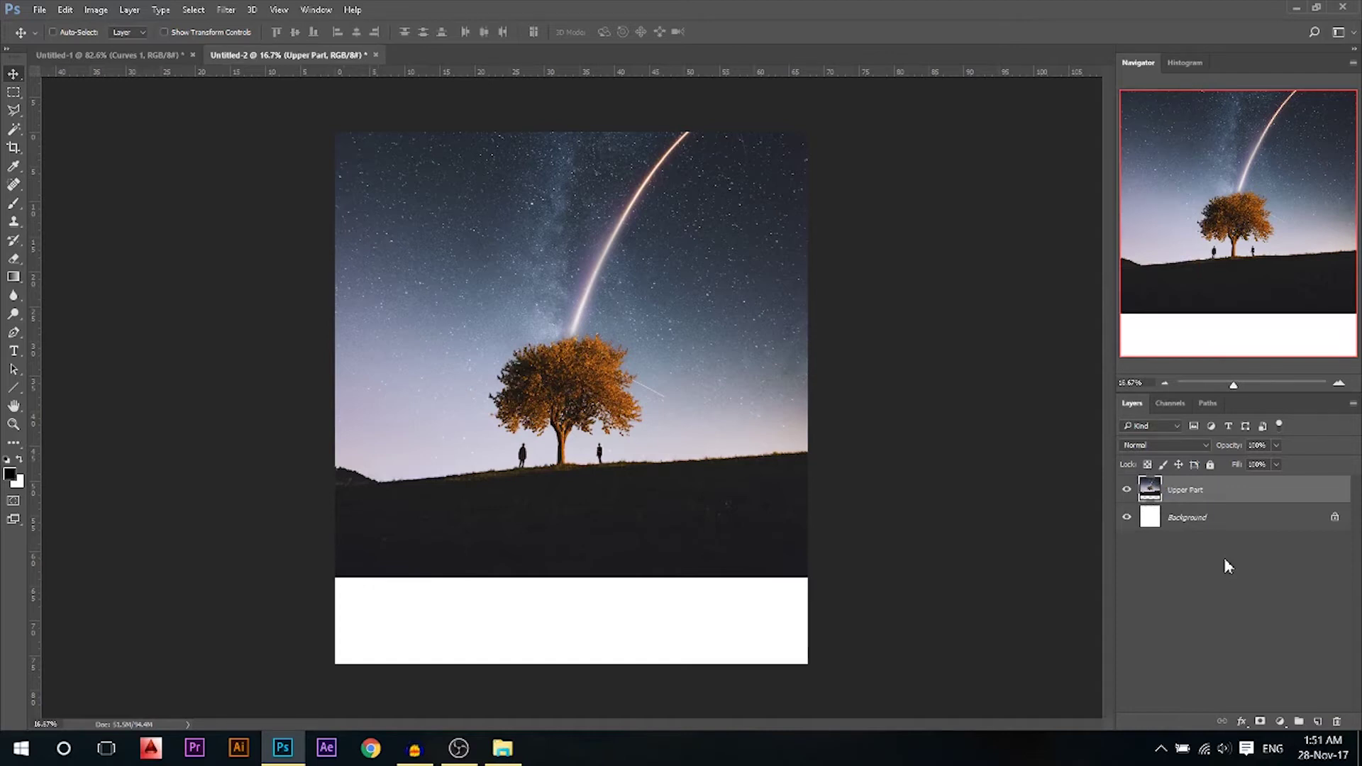
# - Add a new empty layer above Upper Part and clip it to that layer
pyautogui.click(1319, 721)
pyautogui.moveTo(1229, 521); pyautogui.dragTo(1227, 502)
pyautogui.keyDown('alt'); pyautogui.click(1227, 501); pyautogui.keyUp('alt')
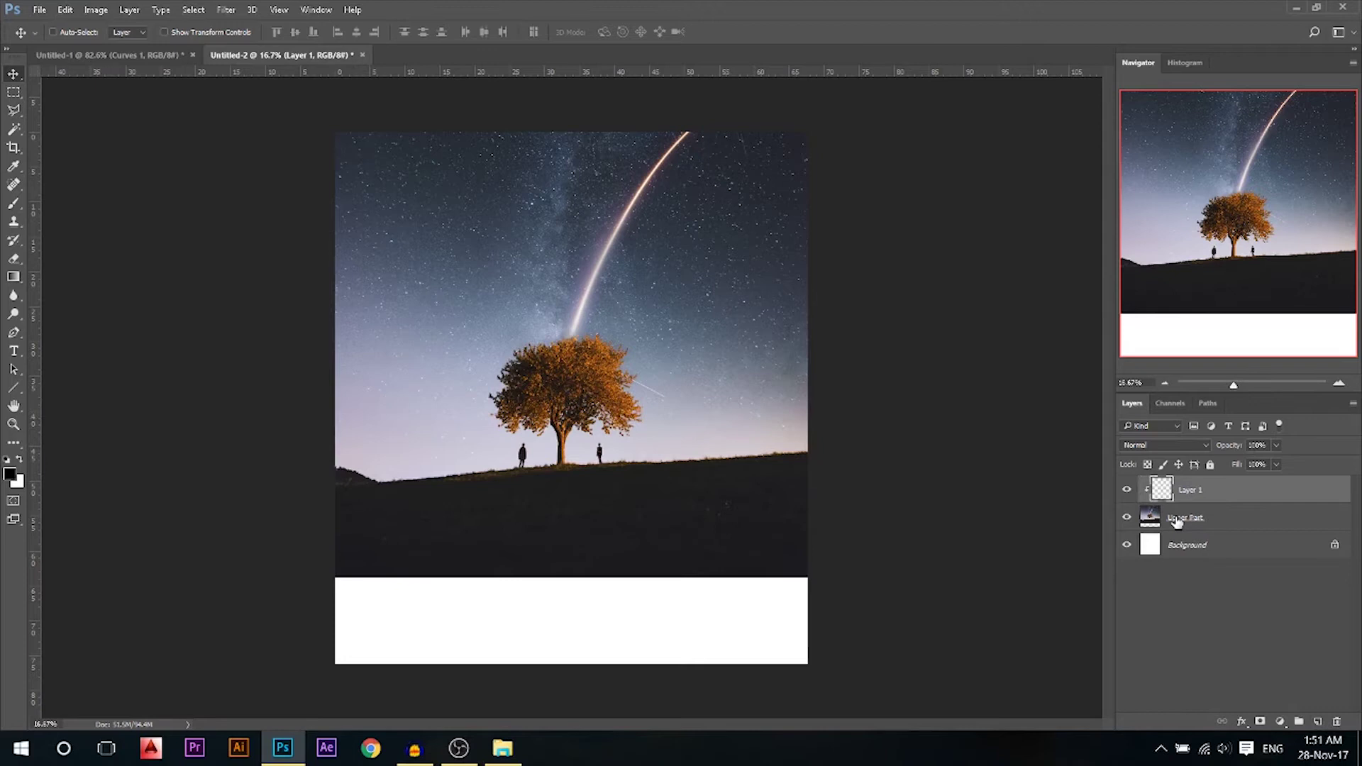
# - Paint a bright yellow band across the lower sky and hill edge with a large soft brush at 42% opacity
pyautogui.click(9, 473)
pyautogui.moveTo(920, 358); pyautogui.dragTo(912, 354)
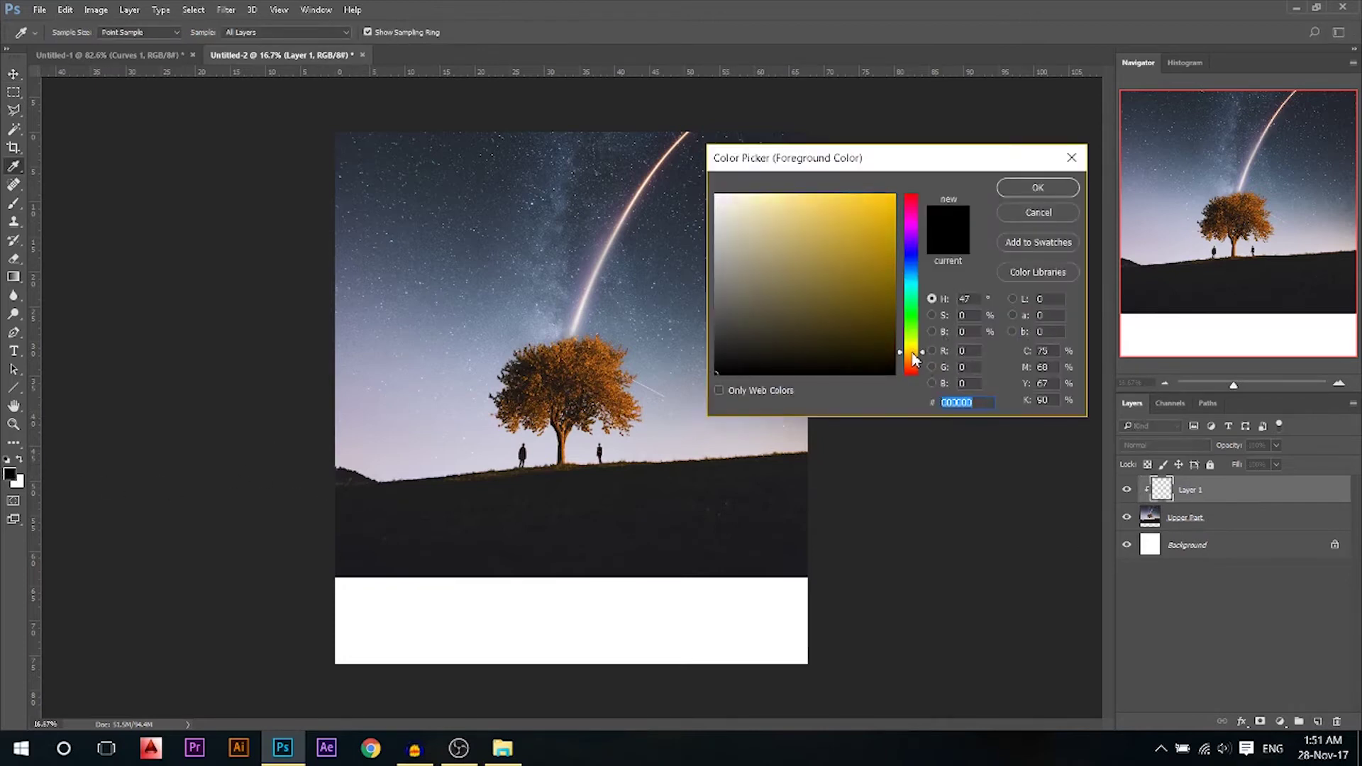
pyautogui.moveTo(857, 264); pyautogui.dragTo(864, 194)
pyautogui.click(1002, 189)
pyautogui.click(14, 204)
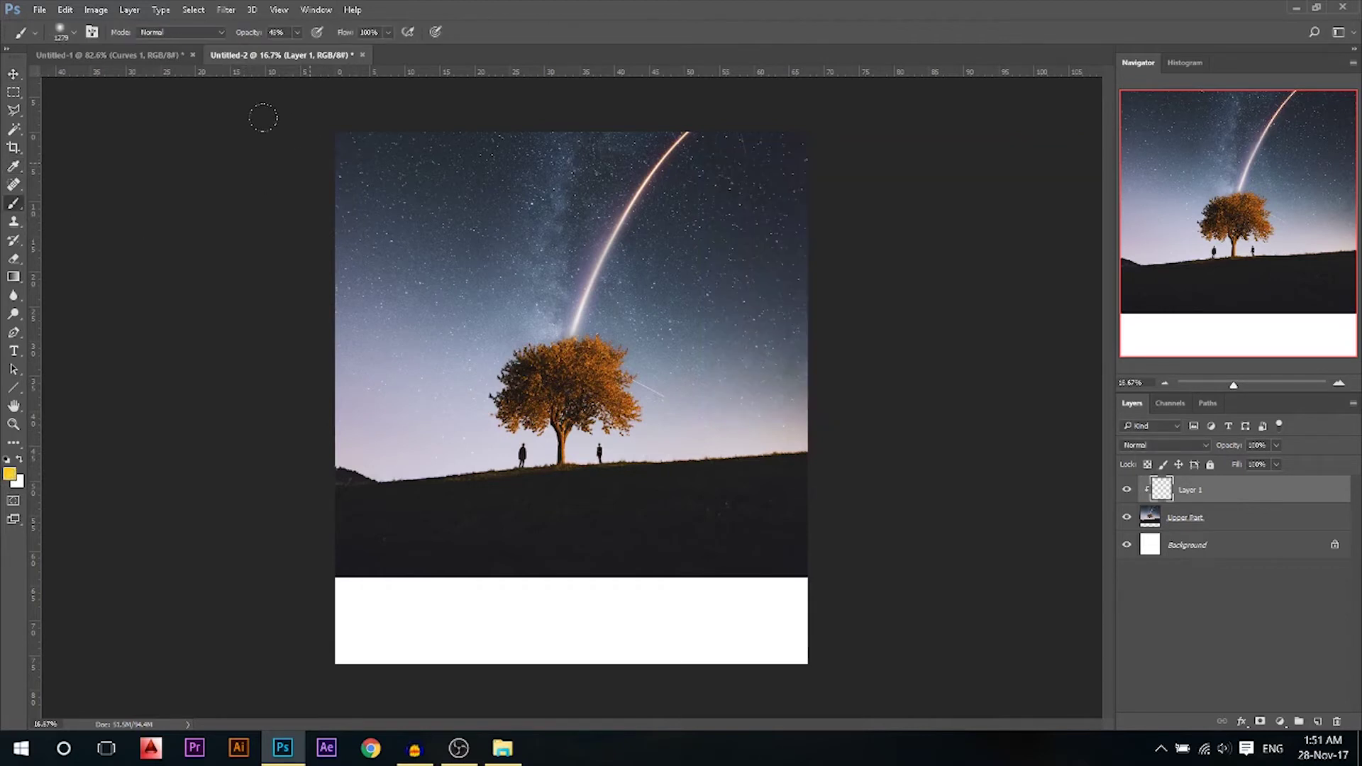
pyautogui.moveTo(568, 398); pyautogui.dragTo(603, 401)
pyautogui.moveTo(731, 408); pyautogui.dragTo(738, 397)
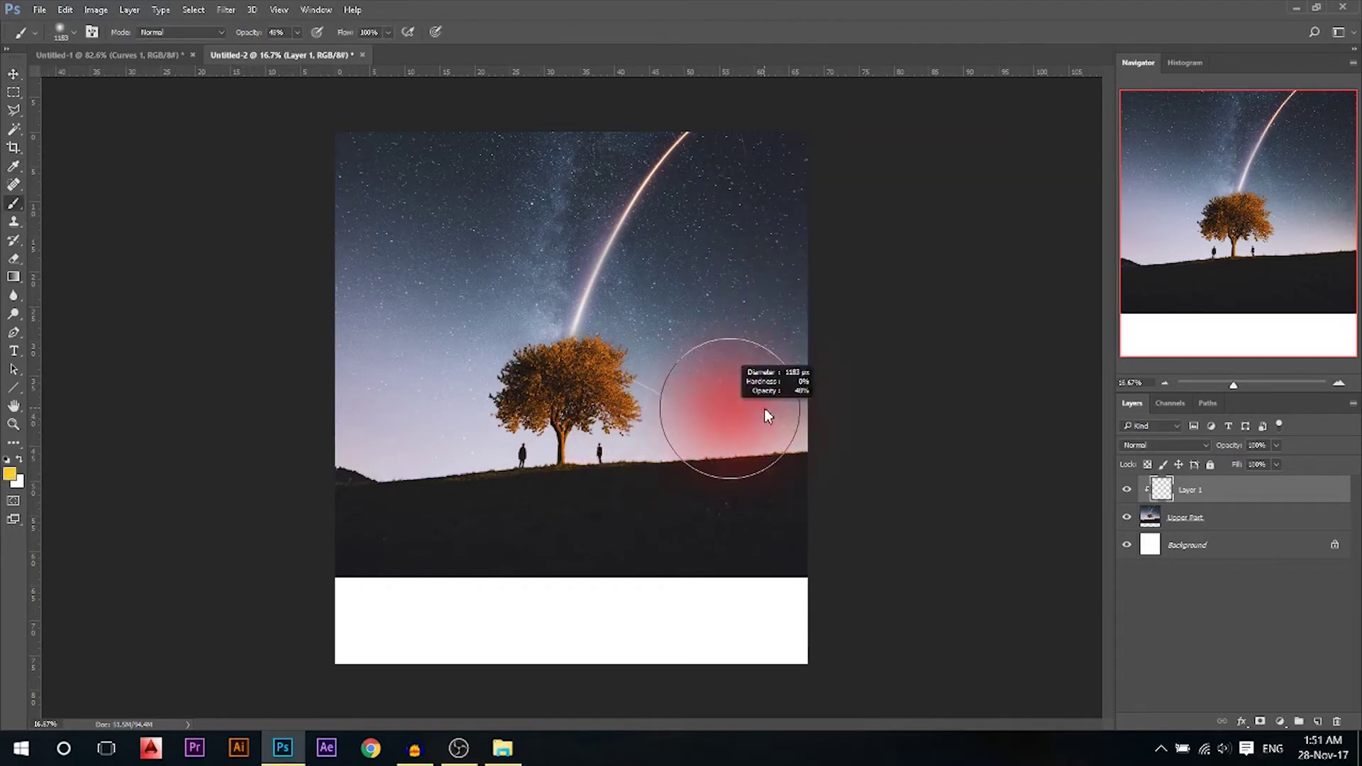
pyautogui.moveTo(254, 33); pyautogui.dragTo(256, 37)
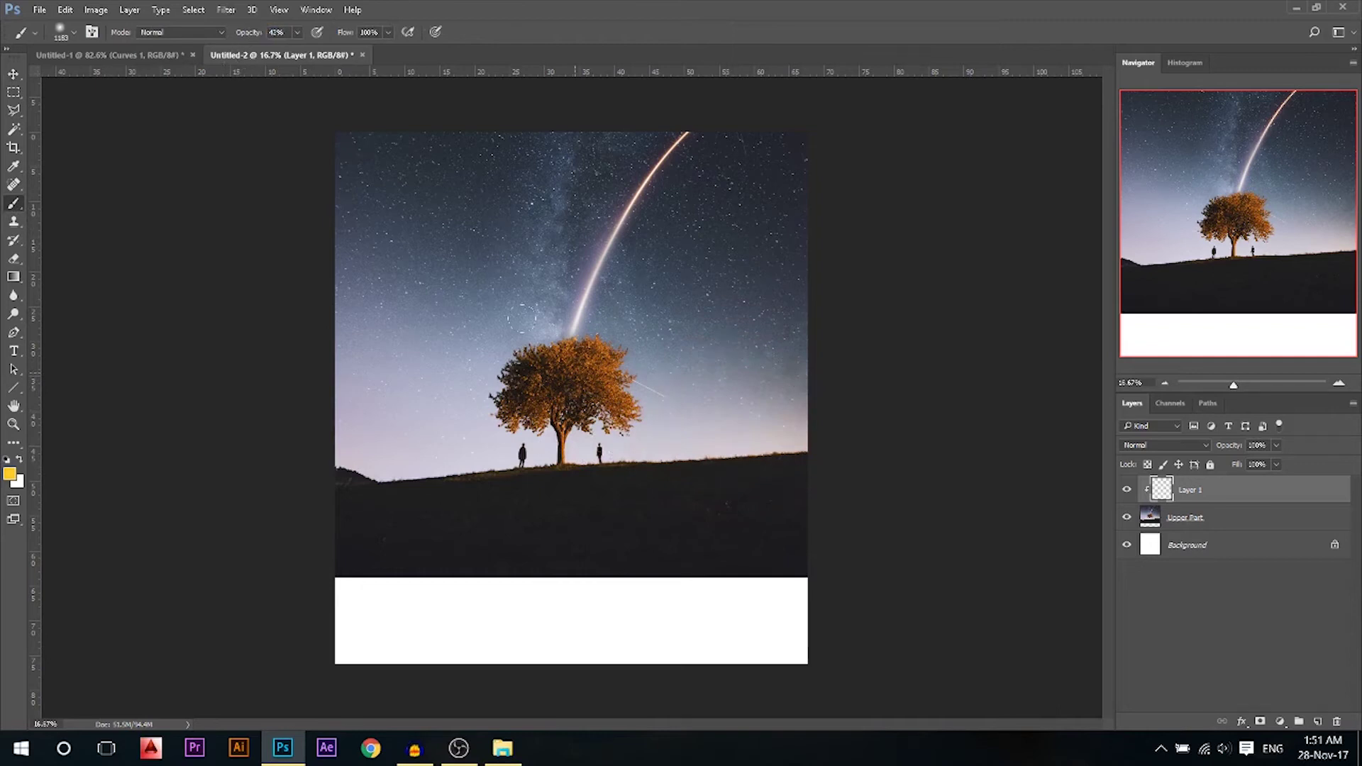
pyautogui.moveTo(794, 419)
pyautogui.mouseDown()
pyautogui.moveTo(553, 433)
pyautogui.moveTo(426, 405)
pyautogui.mouseUp()
pyautogui.moveTo(384, 471)
pyautogui.mouseDown()
pyautogui.moveTo(373, 462)
pyautogui.moveTo(383, 486)
pyautogui.moveTo(781, 457)
pyautogui.mouseUp()
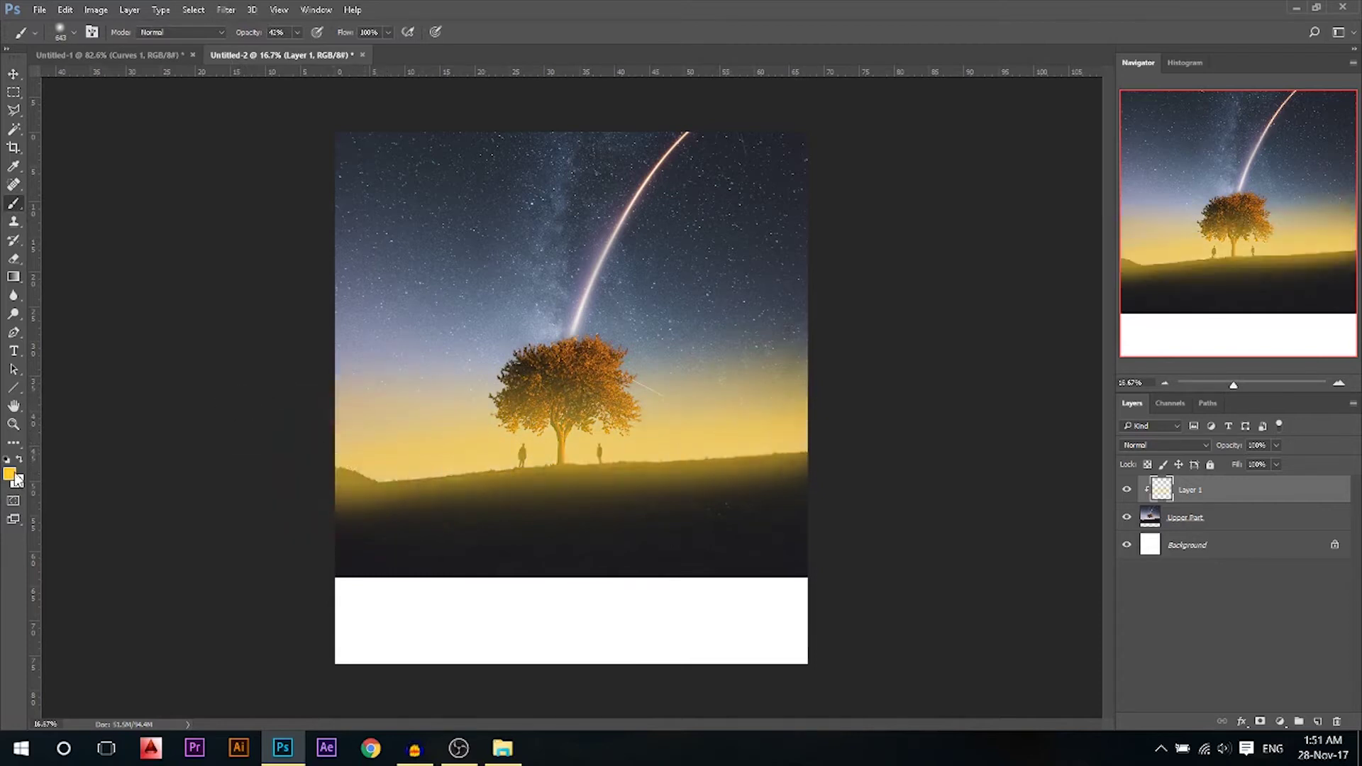
# - Paint an orange band across the sky above the yellow area with a large soft brush
pyautogui.click(10, 474)
pyautogui.click(911, 359)
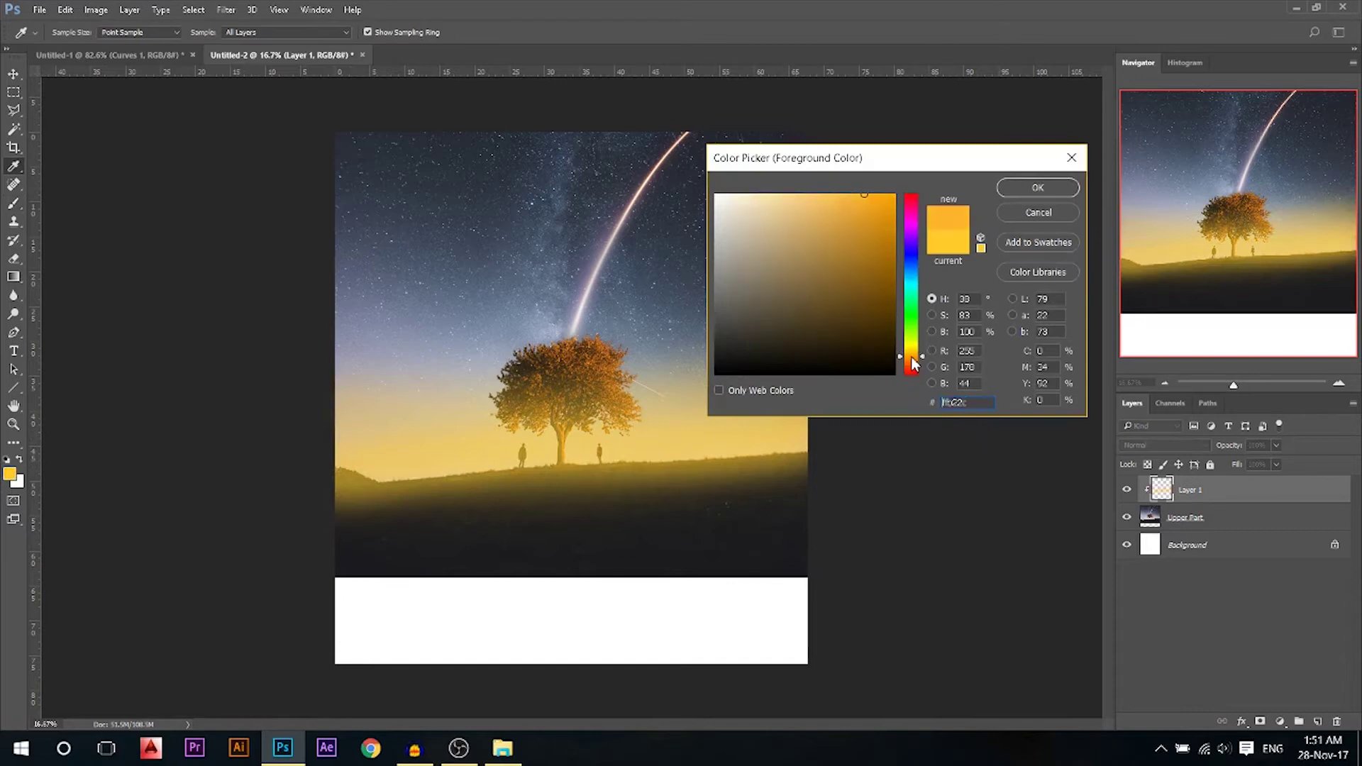
pyautogui.moveTo(913, 364); pyautogui.dragTo(916, 367)
pyautogui.click(1038, 188)
pyautogui.press('b')
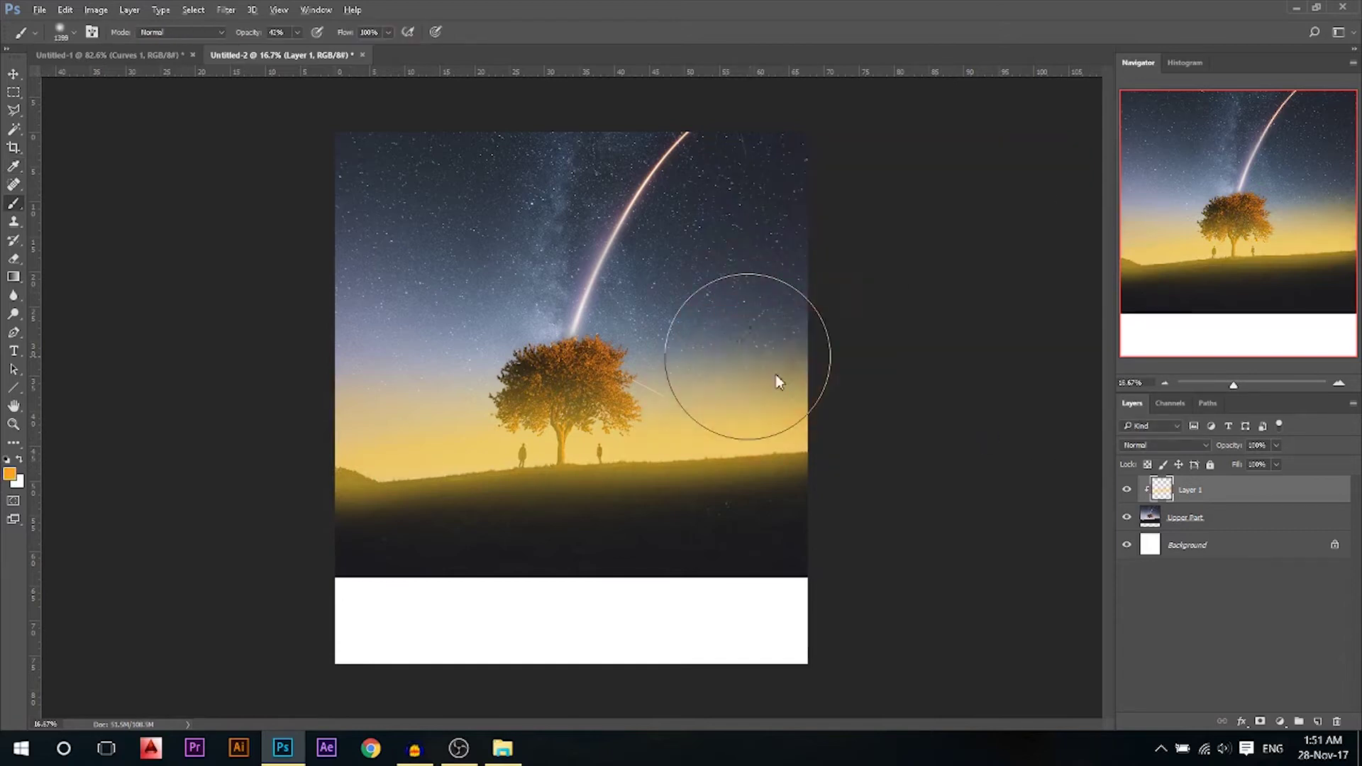
pyautogui.moveTo(780, 347)
pyautogui.mouseDown()
pyautogui.moveTo(672, 325)
pyautogui.moveTo(596, 355)
pyautogui.moveTo(330, 335)
pyautogui.mouseUp()
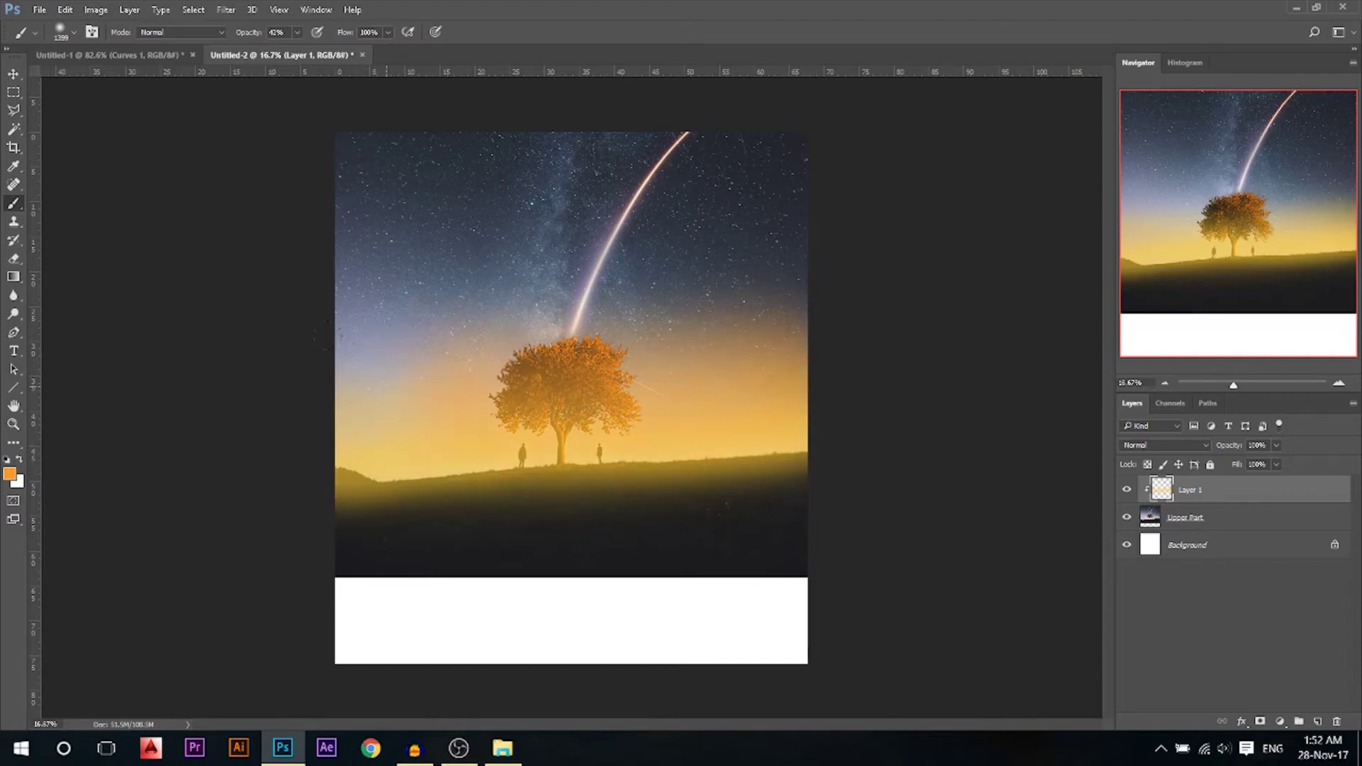
pyautogui.moveTo(433, 312); pyautogui.dragTo(824, 282)
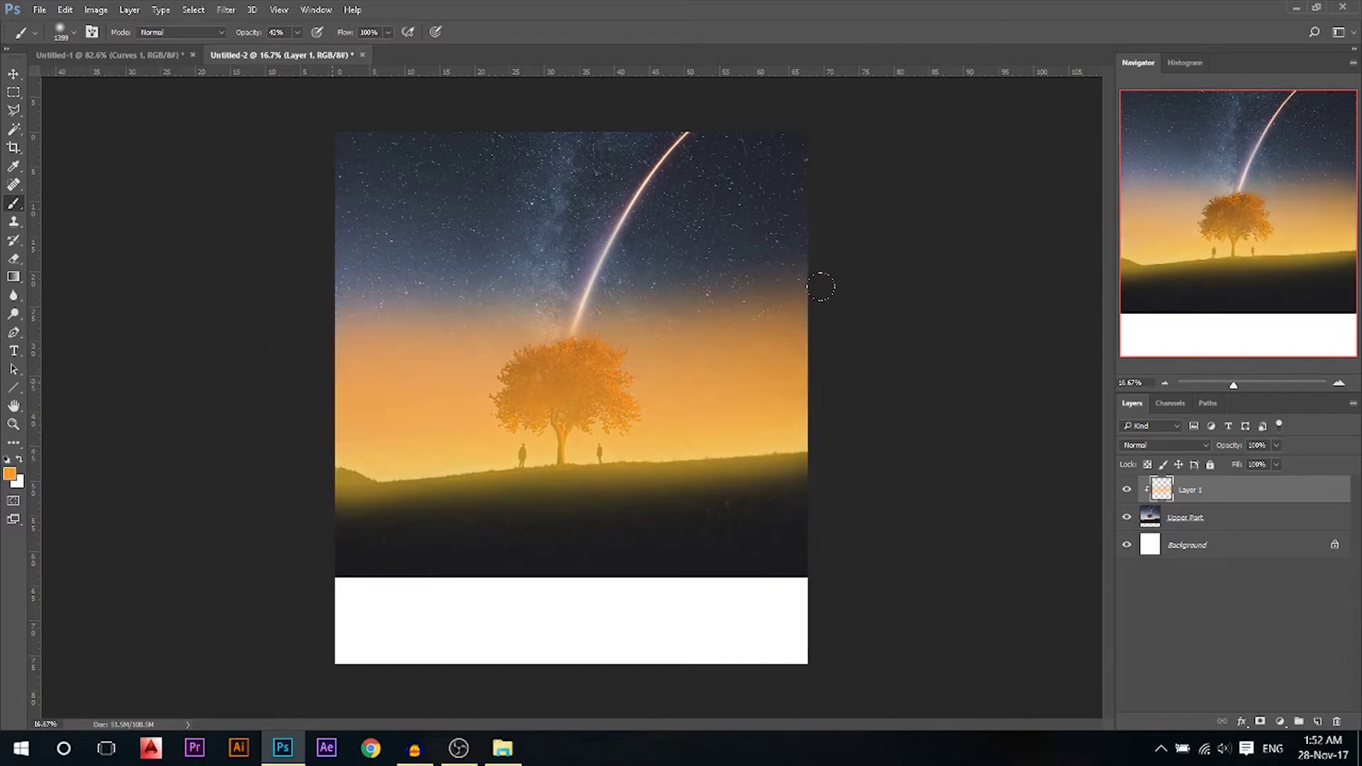
# - Paint a red band across the middle of the sky, directly above the orange one
pyautogui.click(10, 473)
pyautogui.moveTo(903, 368); pyautogui.dragTo(916, 381)
pyautogui.click(1037, 188)
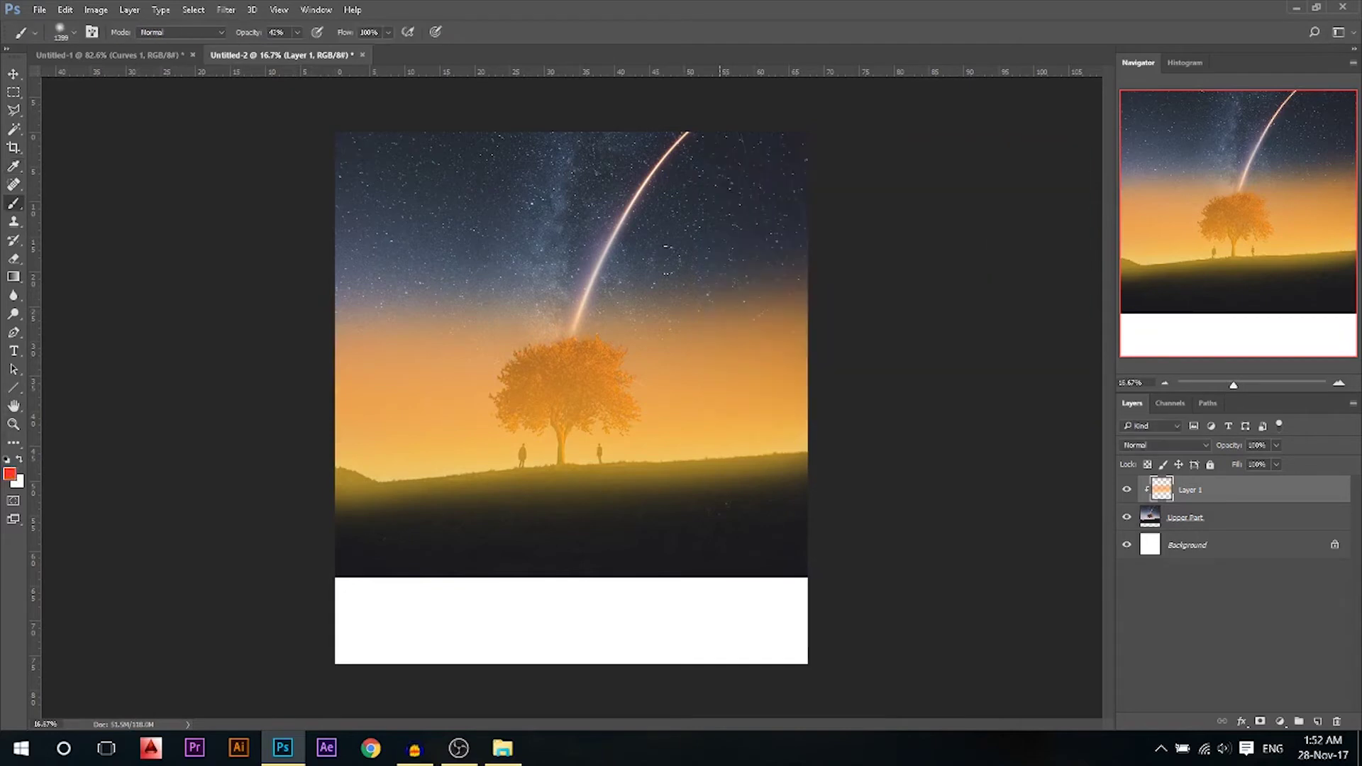
pyautogui.moveTo(780, 262)
pyautogui.mouseDown()
pyautogui.moveTo(639, 277)
pyautogui.moveTo(304, 259)
pyautogui.moveTo(56, 368)
pyautogui.mouseUp()
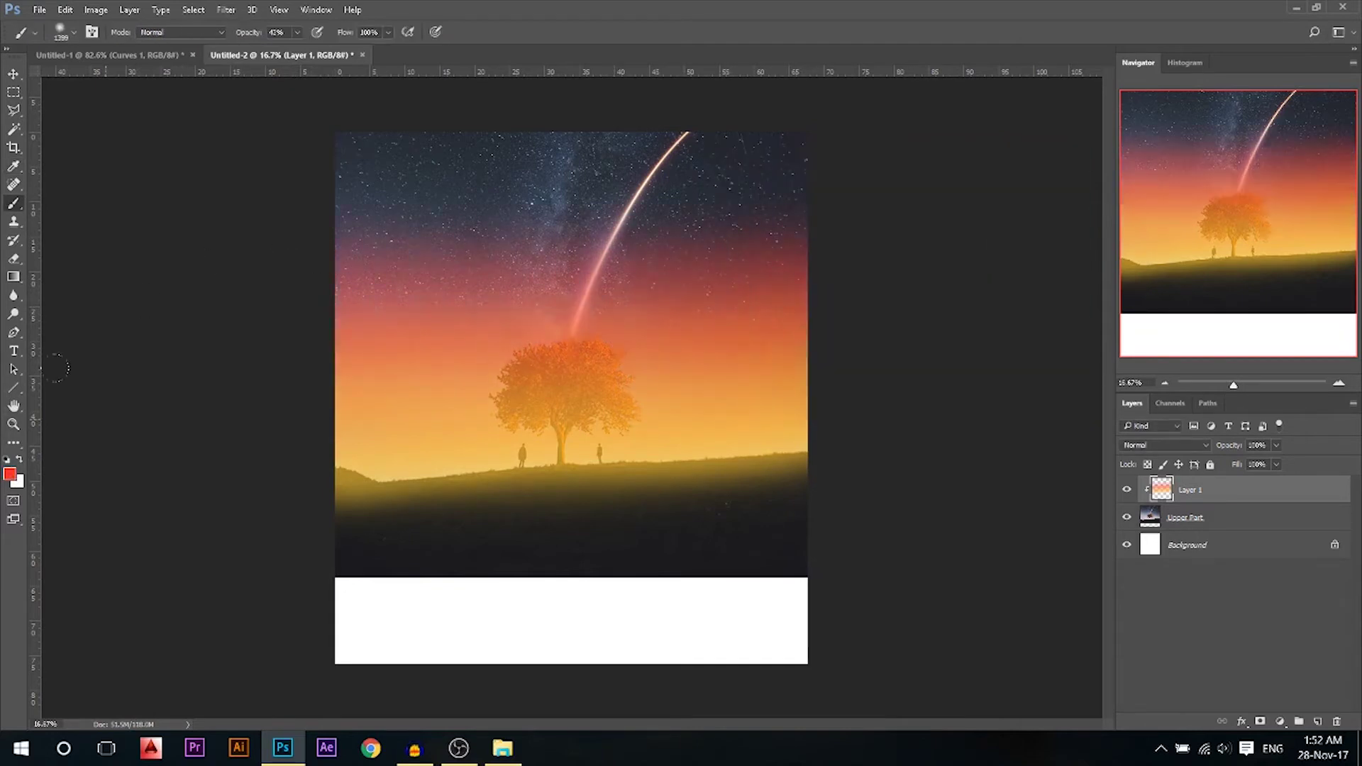
# - Paint a magenta-purple band across the sky above the red one
pyautogui.click(9, 474)
pyautogui.moveTo(912, 226)
pyautogui.mouseDown()
pyautogui.moveTo(911, 210)
pyautogui.moveTo(914, 236)
pyautogui.mouseUp()
pyautogui.click(1054, 190)
pyautogui.moveTo(739, 190); pyautogui.dragTo(310, 202)
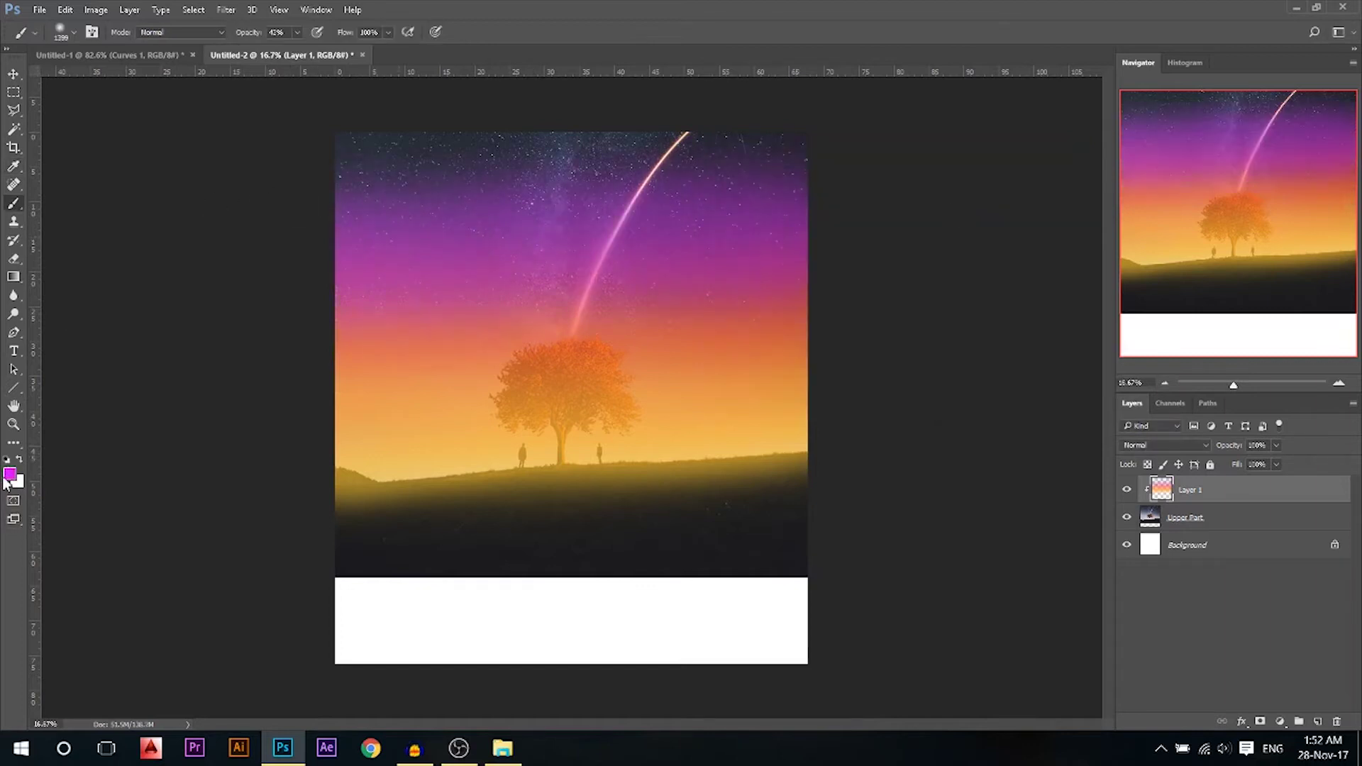
# - Paint the top of the sky in deep blue-violet (#3b13ad) to complete the colour bands
pyautogui.click(9, 474)
pyautogui.click(911, 245)
pyautogui.click(878, 253)
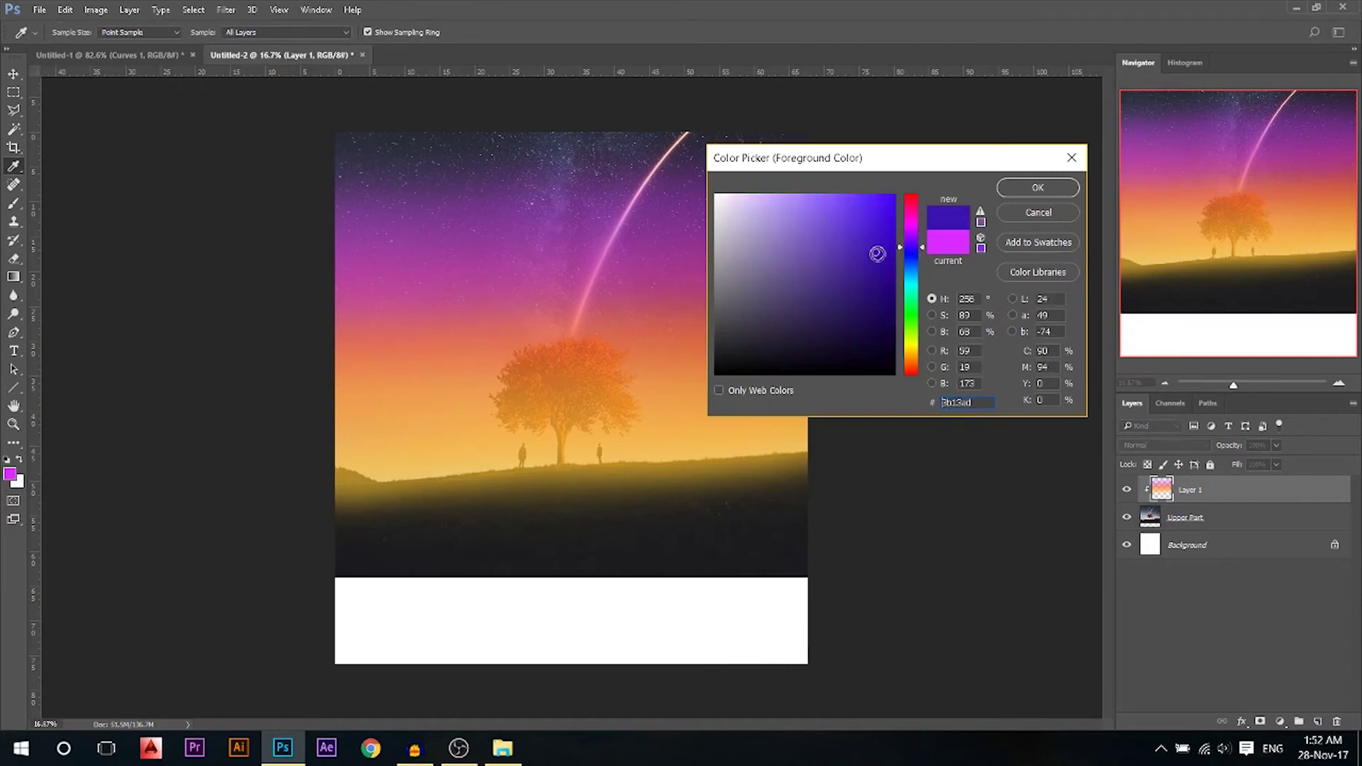
pyautogui.click(1038, 188)
pyautogui.press('b')
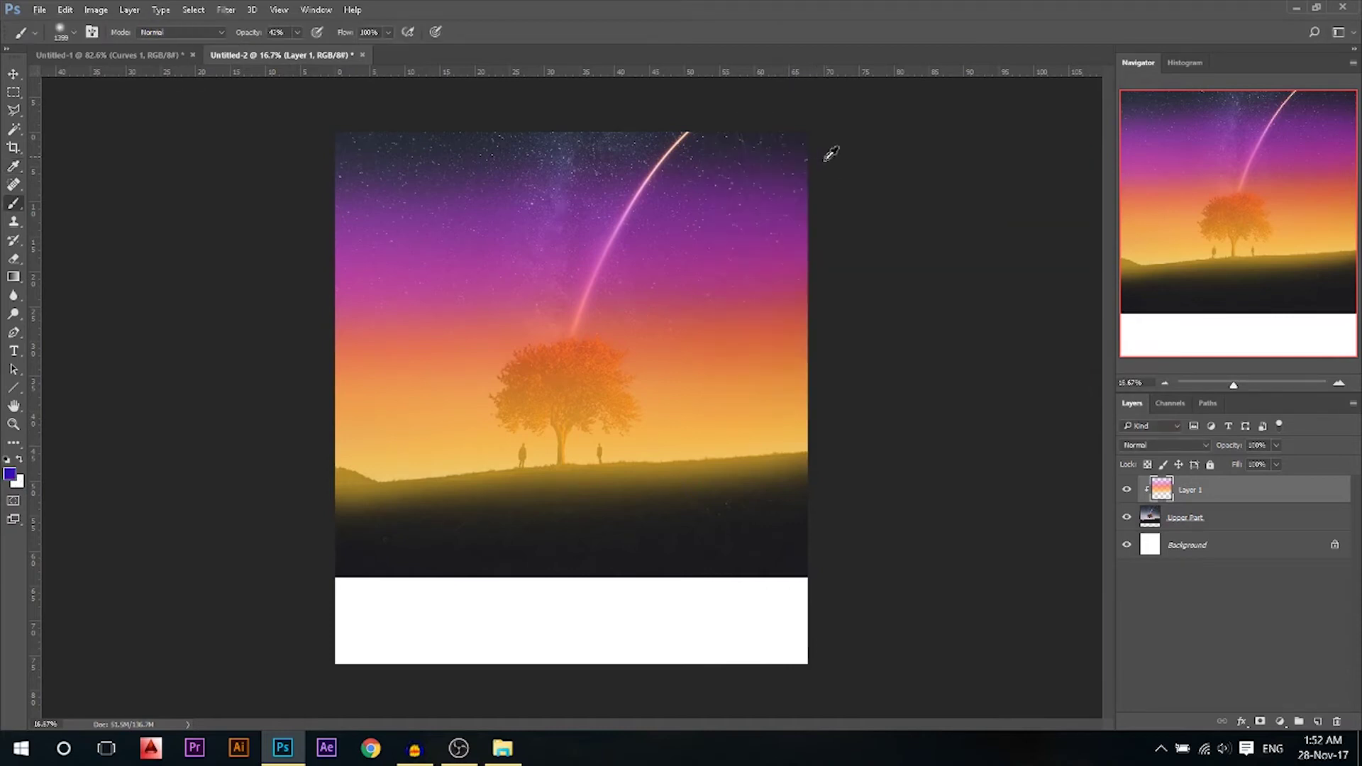
pyautogui.moveTo(383, 108)
pyautogui.mouseDown()
pyautogui.moveTo(496, 184)
pyautogui.moveTo(398, 213)
pyautogui.mouseUp()
# - Blend the painted colour layer in Overlay mode at 34% opacity and compare the scene with and without it
pyautogui.press('v')
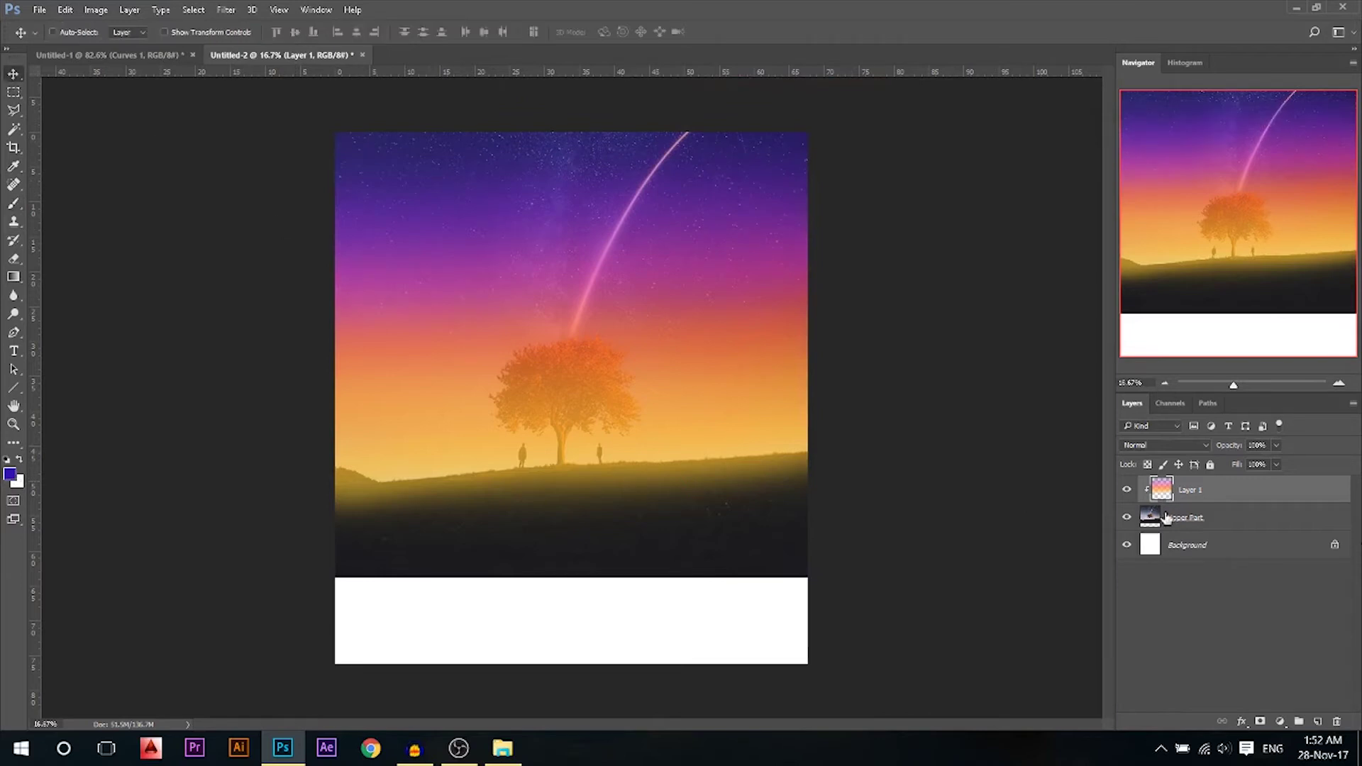
pyautogui.click(1171, 448)
pyautogui.click(1143, 576)
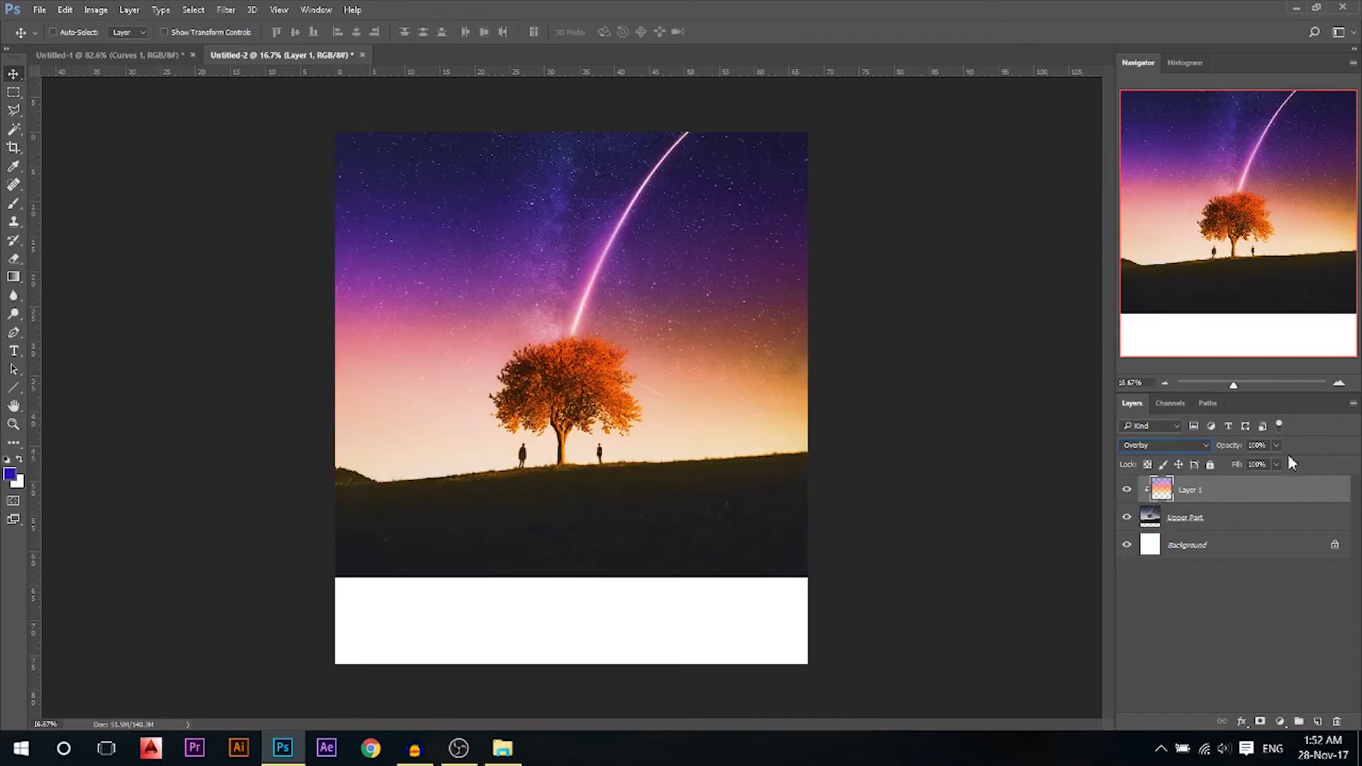
pyautogui.moveTo(1273, 445); pyautogui.dragTo(1229, 473)
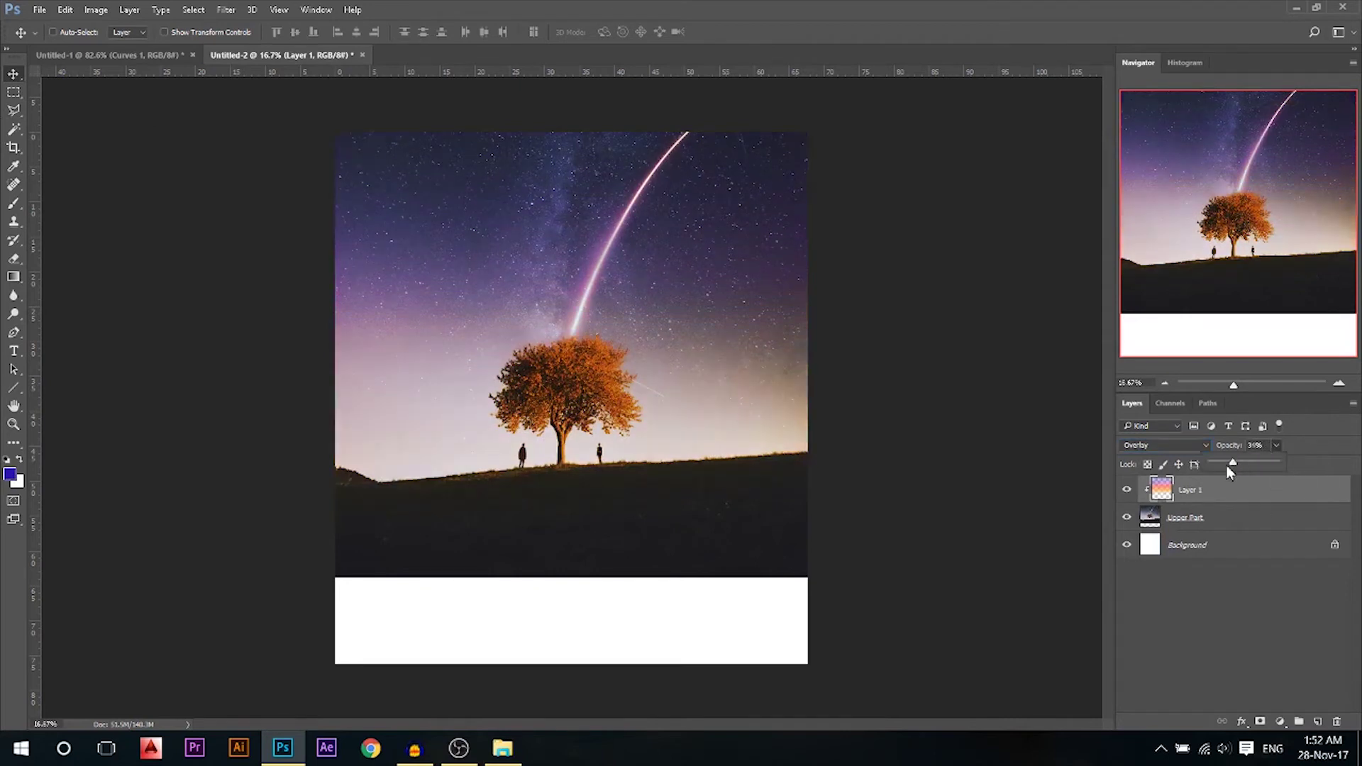
pyautogui.click(1127, 490)
pyautogui.click(1128, 490)
pyautogui.click(1128, 489)
pyautogui.click(1128, 489)
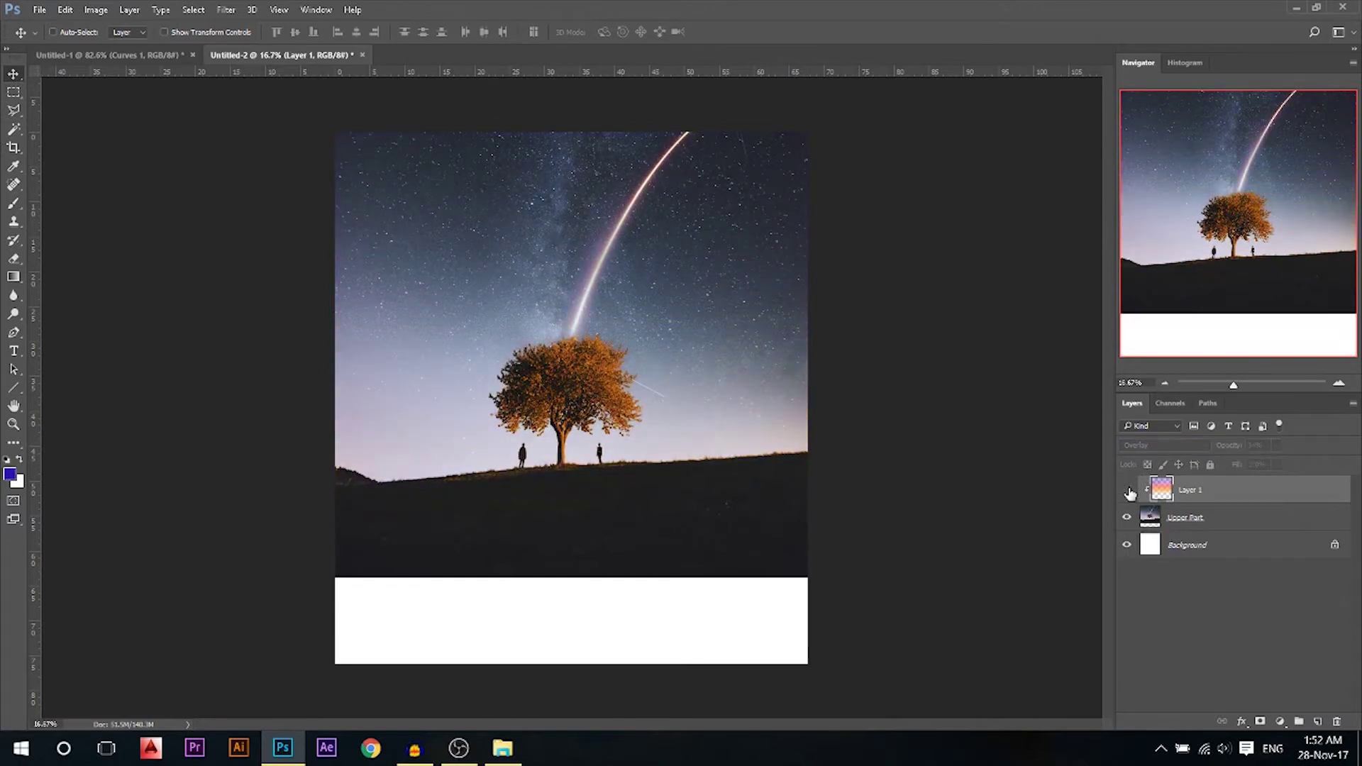
pyautogui.click(1127, 489)
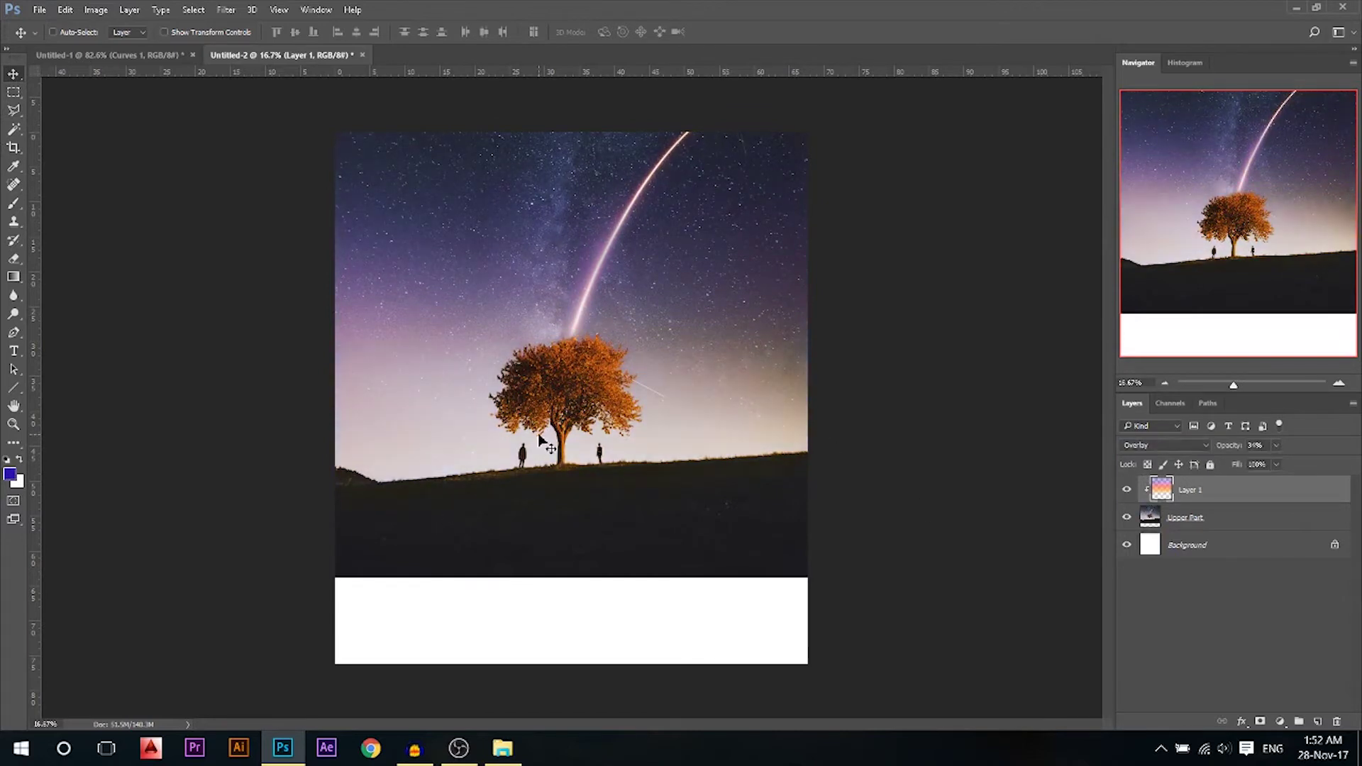
# - Add a Curves adjustment clipped to Upper Part and boost its red channel by moving the white point inward
pyautogui.click(1279, 722)
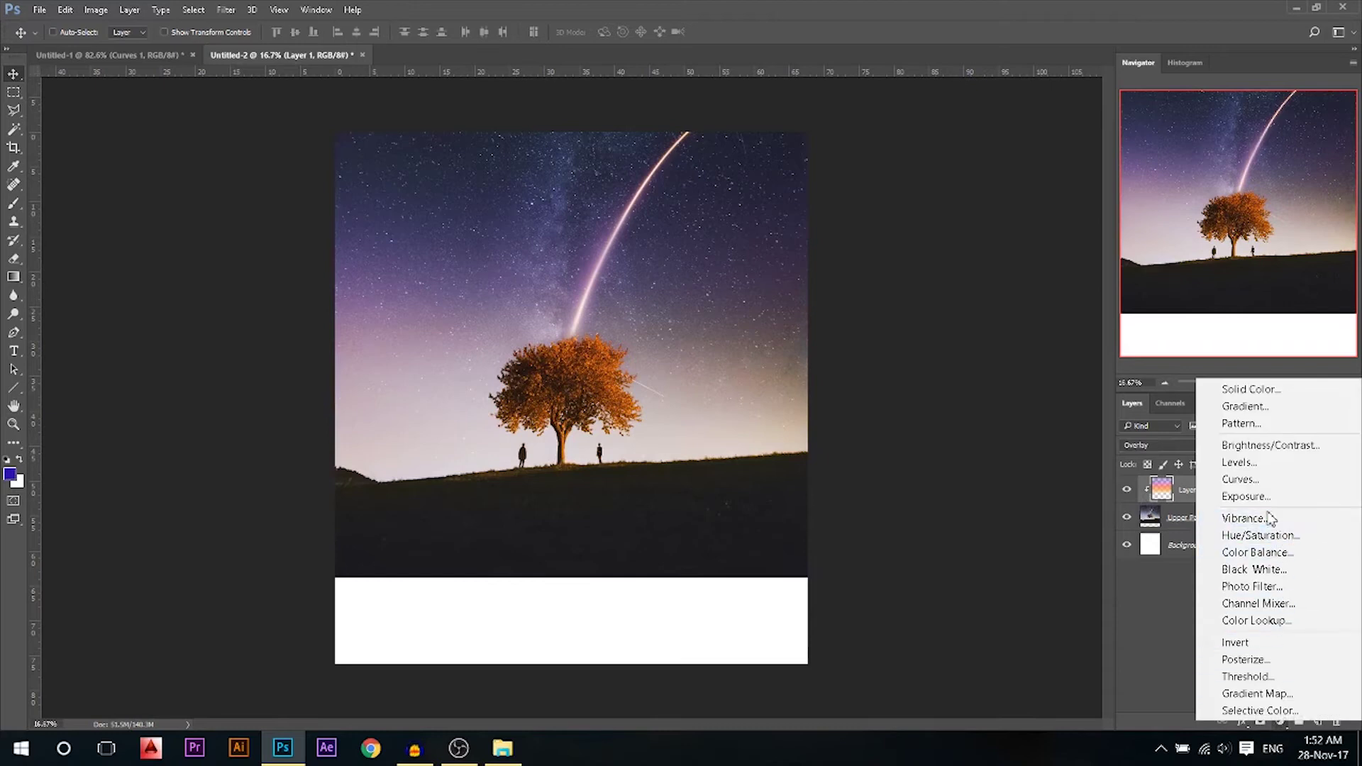
pyautogui.click(1252, 480)
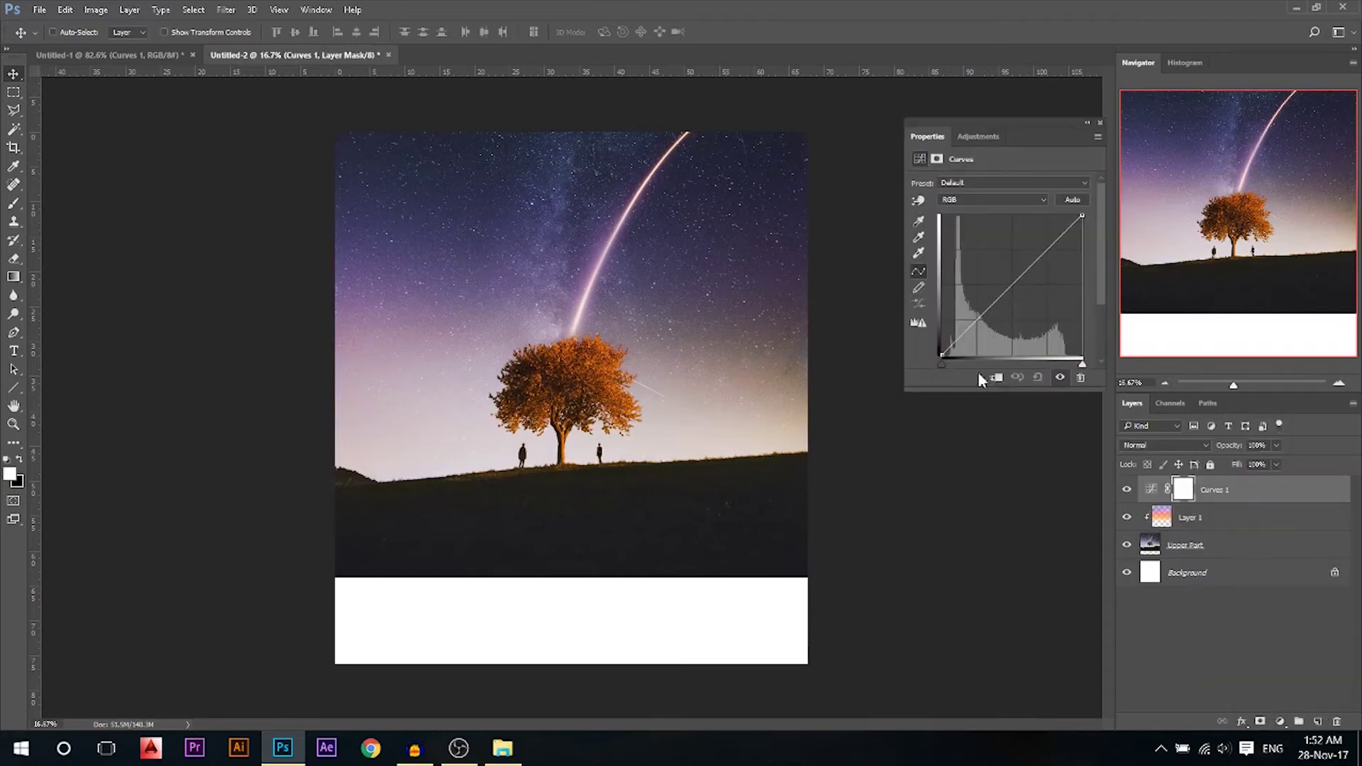
pyautogui.click(997, 378)
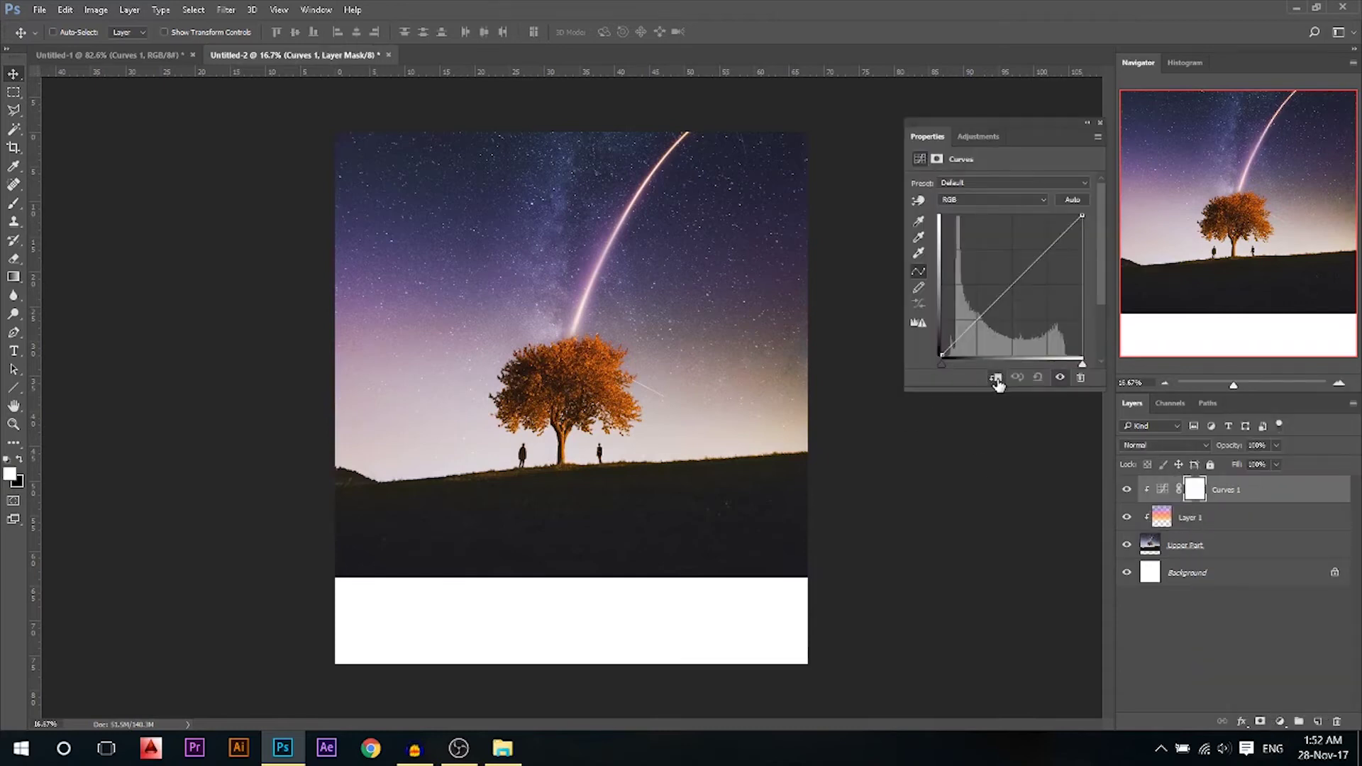
pyautogui.click(992, 200)
pyautogui.click(955, 220)
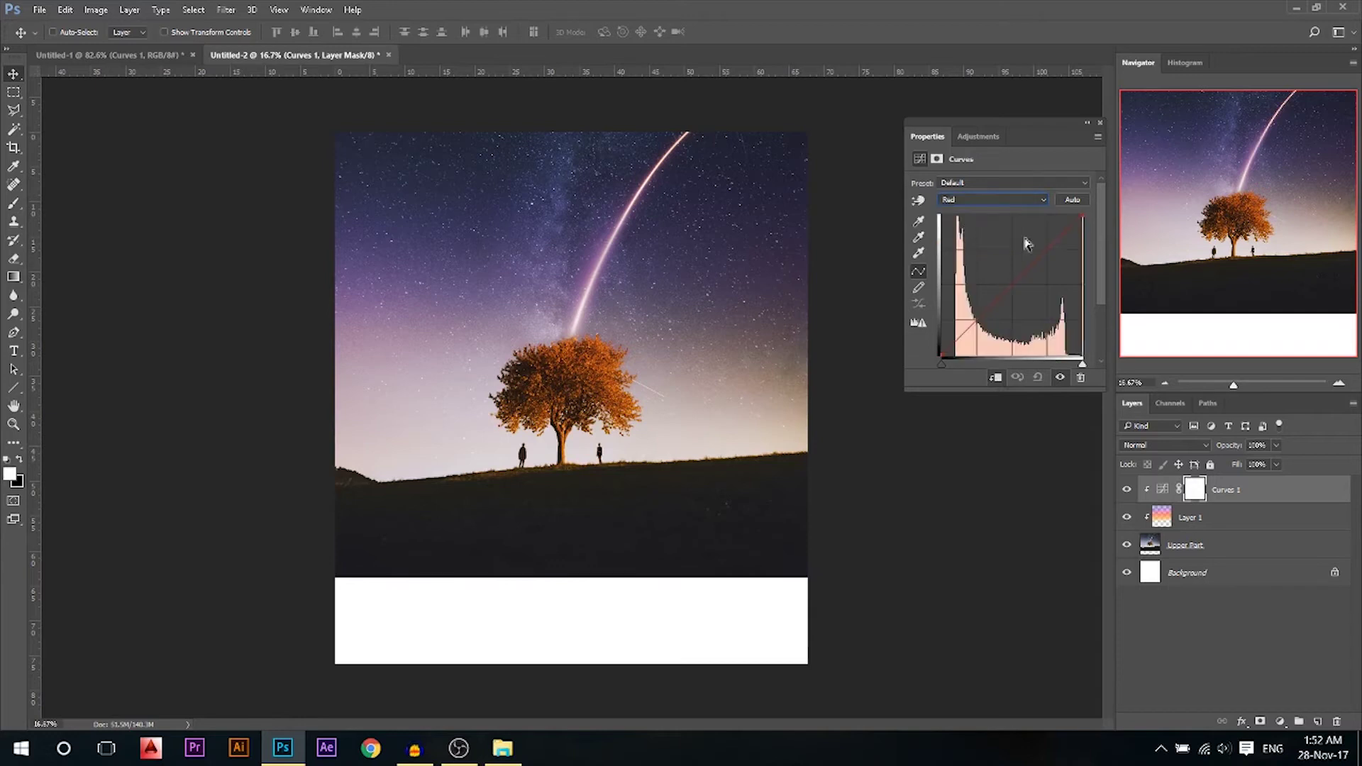
pyautogui.moveTo(1083, 218); pyautogui.dragTo(1048, 211)
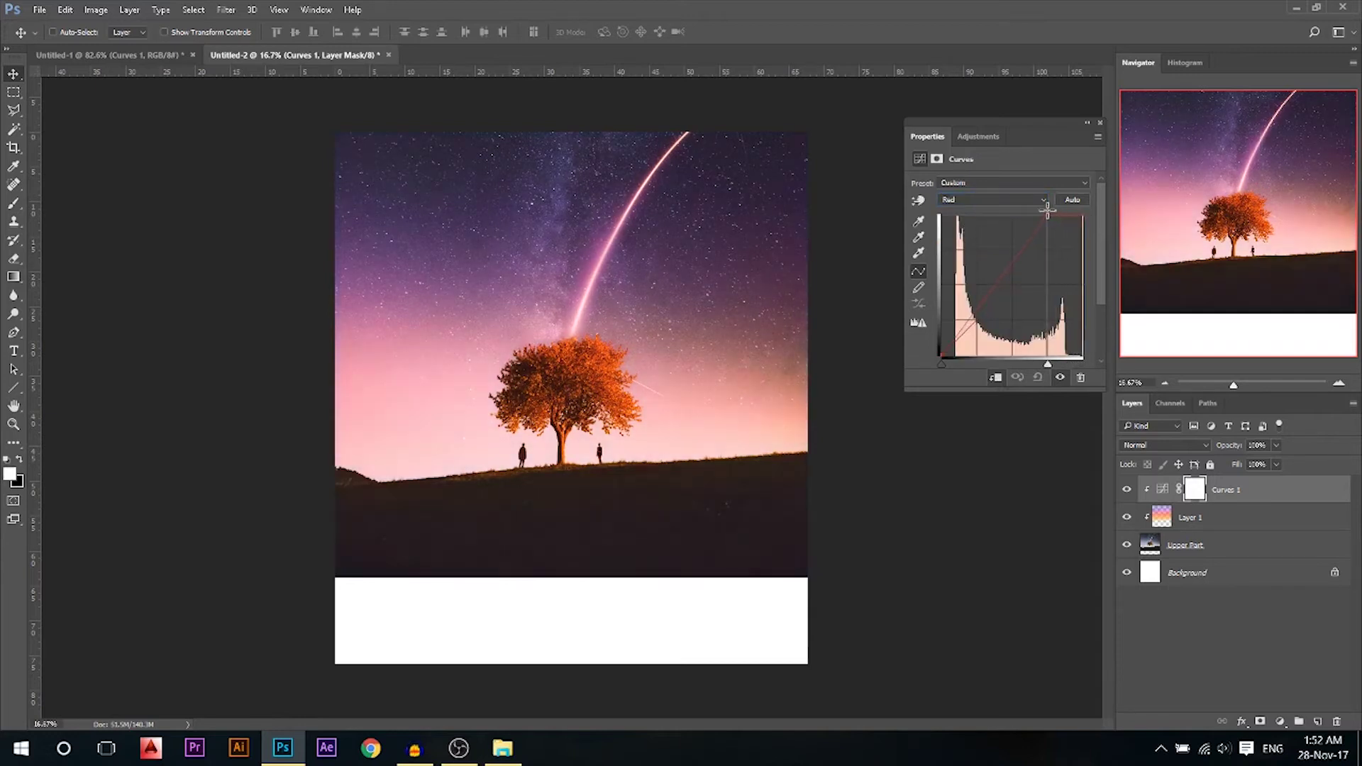
# - Lower the white point output of the Curves adjustment's blue channel to warm the highlights
pyautogui.click(992, 200)
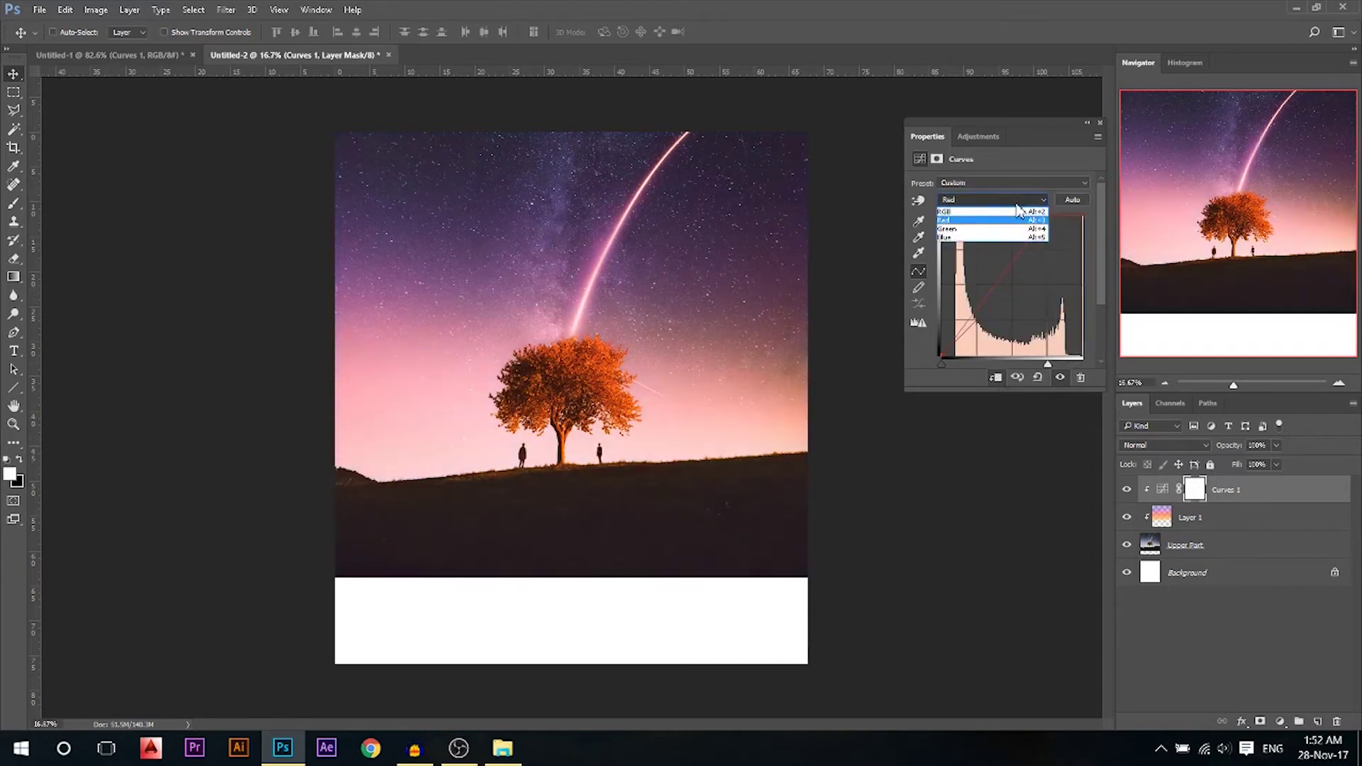
pyautogui.click(954, 252)
pyautogui.moveTo(1088, 219); pyautogui.dragTo(1088, 246)
pyautogui.click(1101, 125)
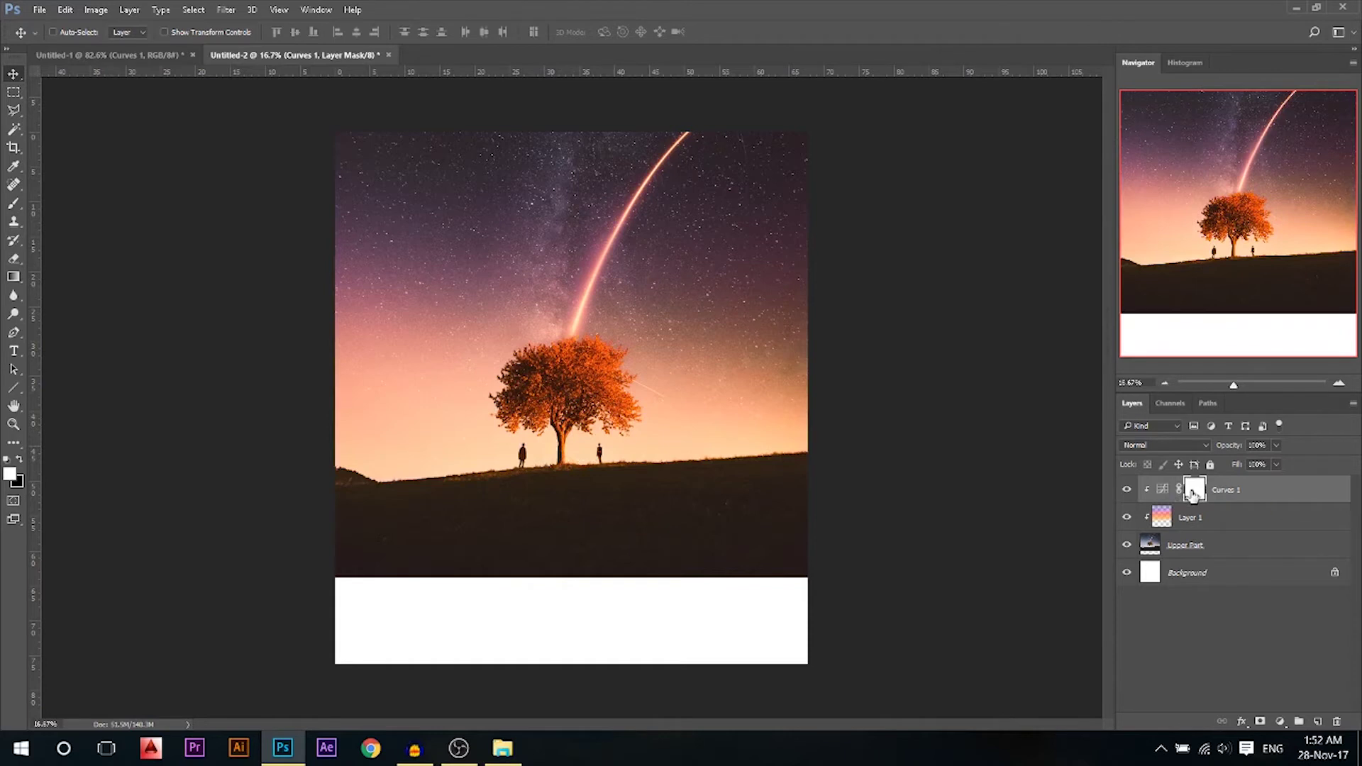
# - Invert the Curves mask to black and paint white along the horizon with a large soft brush at 42% opacity
pyautogui.hotkey('ctrl', 'i')
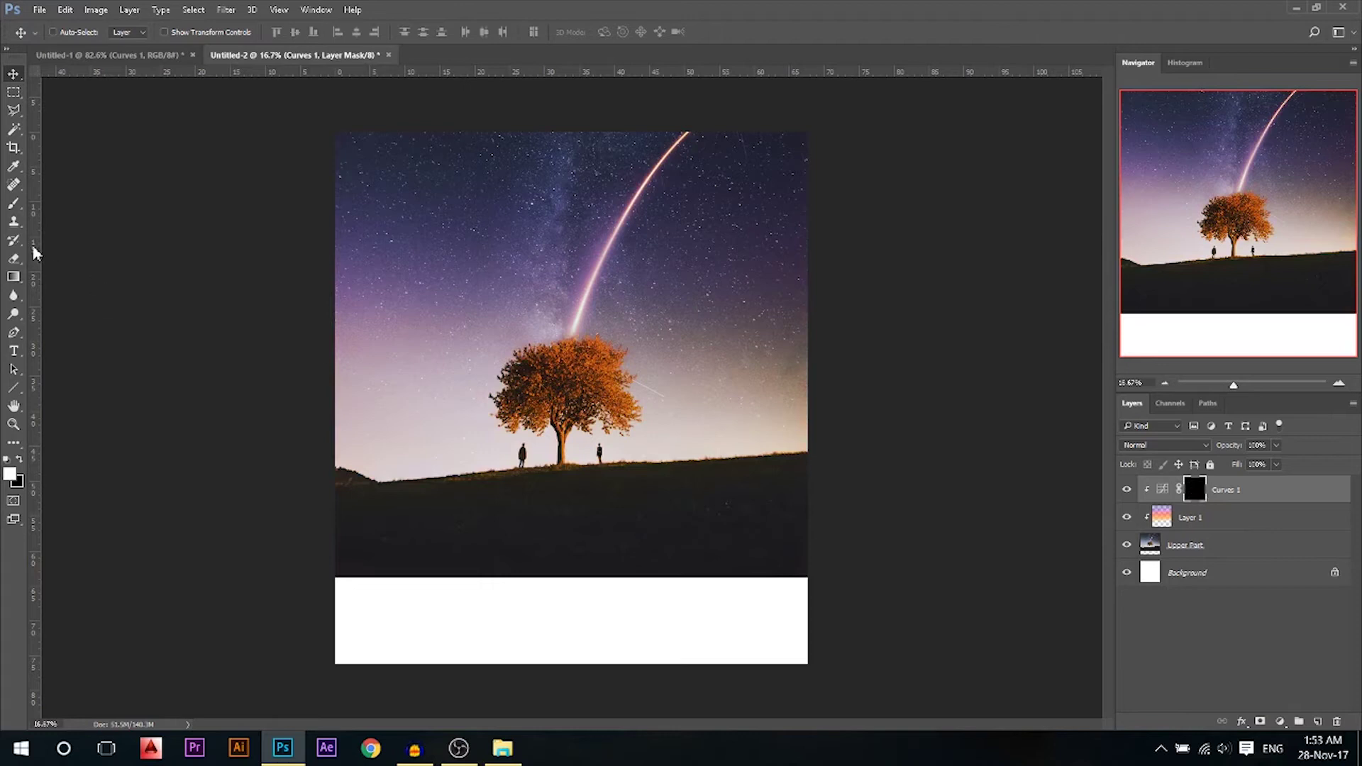
pyautogui.click(15, 206)
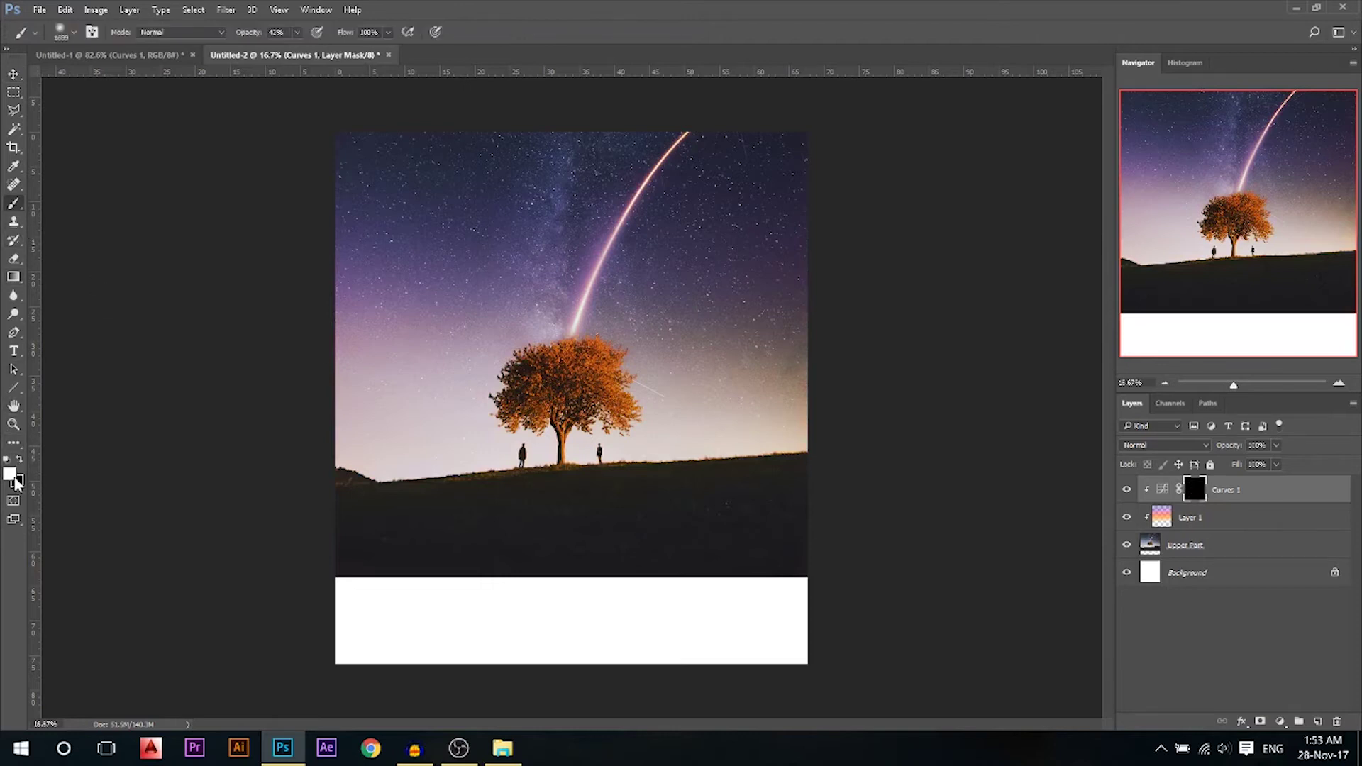
pyautogui.keyDown('alt'); pyautogui.rightClick(578, 435); pyautogui.keyUp('alt')
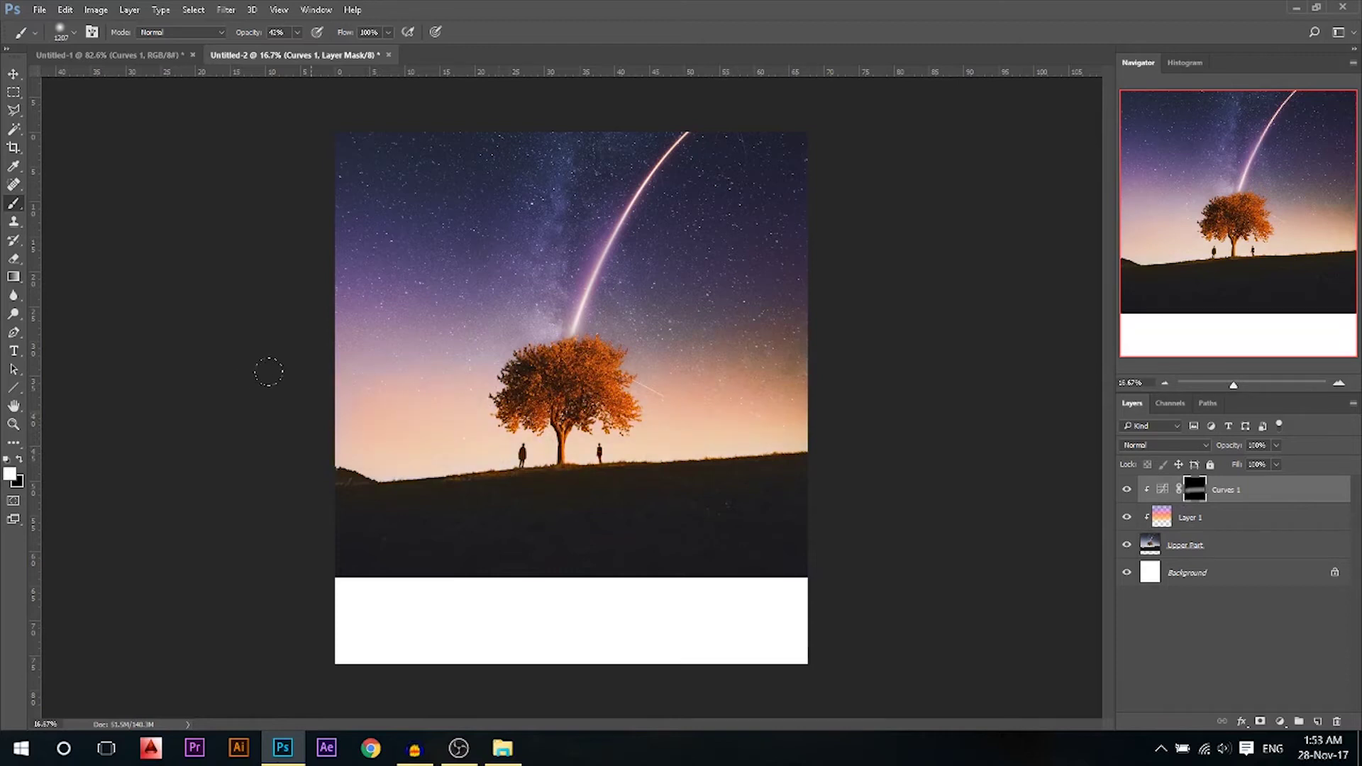
# - Paint black over the tree on the Curves mask with a soft brush to remove the adjustment's effect there
pyautogui.keyDown('alt'); pyautogui.rightClick(608, 399); pyautogui.keyUp('alt')
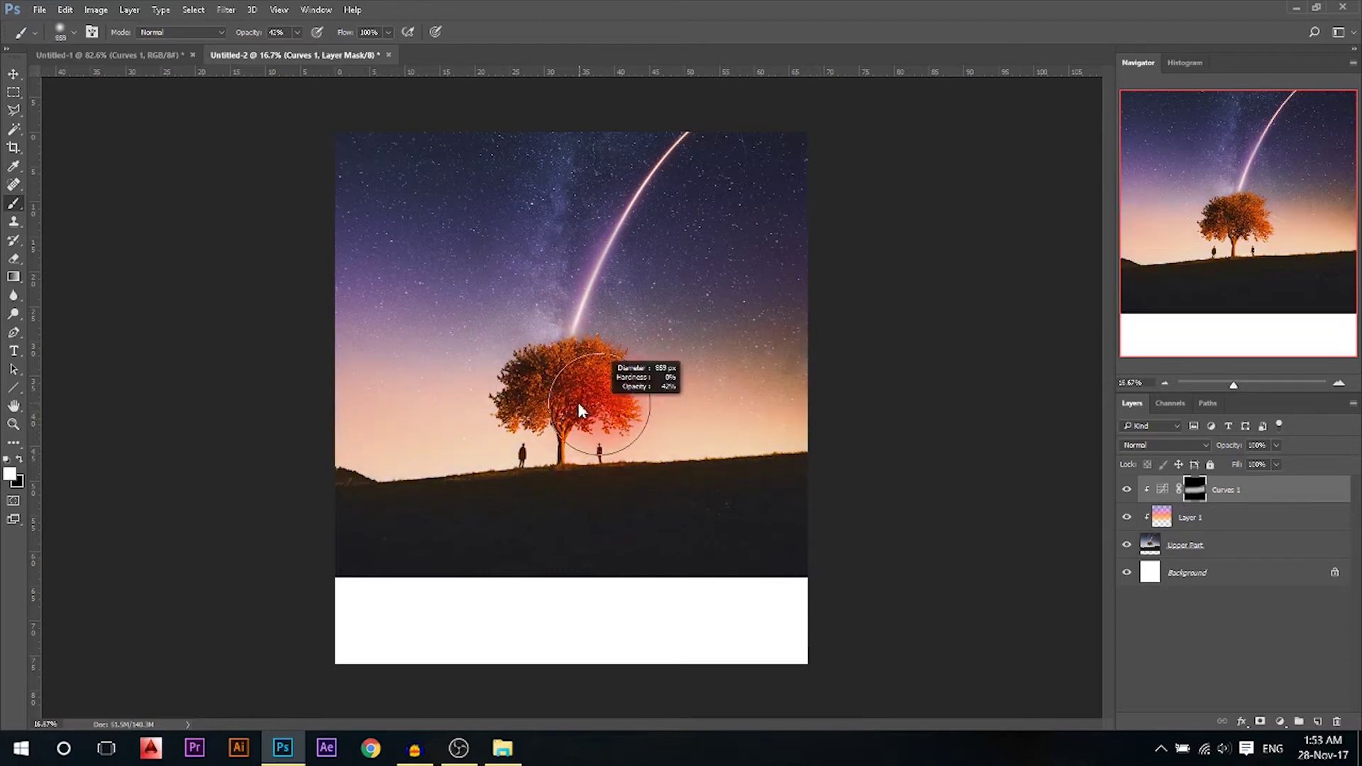
pyautogui.click(21, 463)
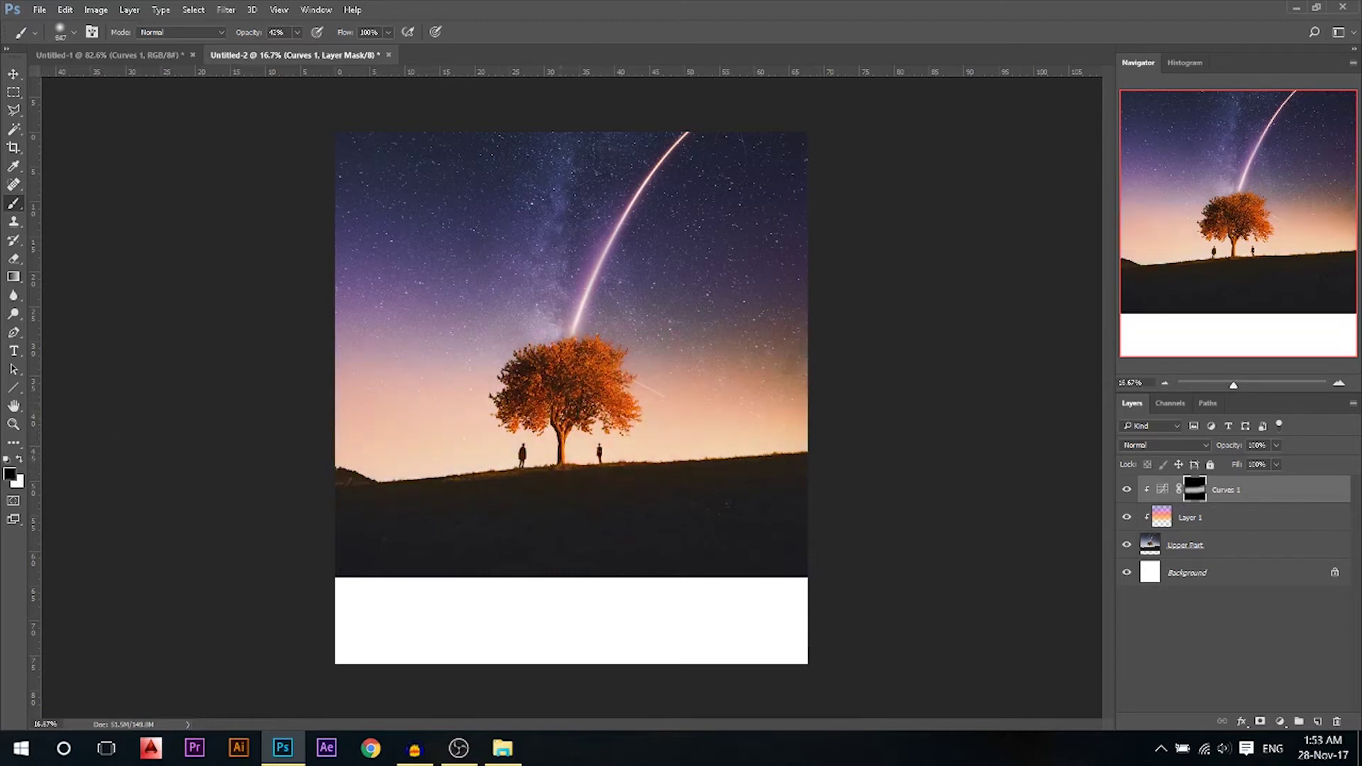
pyautogui.keyDown('alt'); pyautogui.rightClick(601, 413); pyautogui.keyUp('alt')
# - Erase the overlay colour on Layer 1 from the tree with a soft eraser
pyautogui.click(1190, 530)
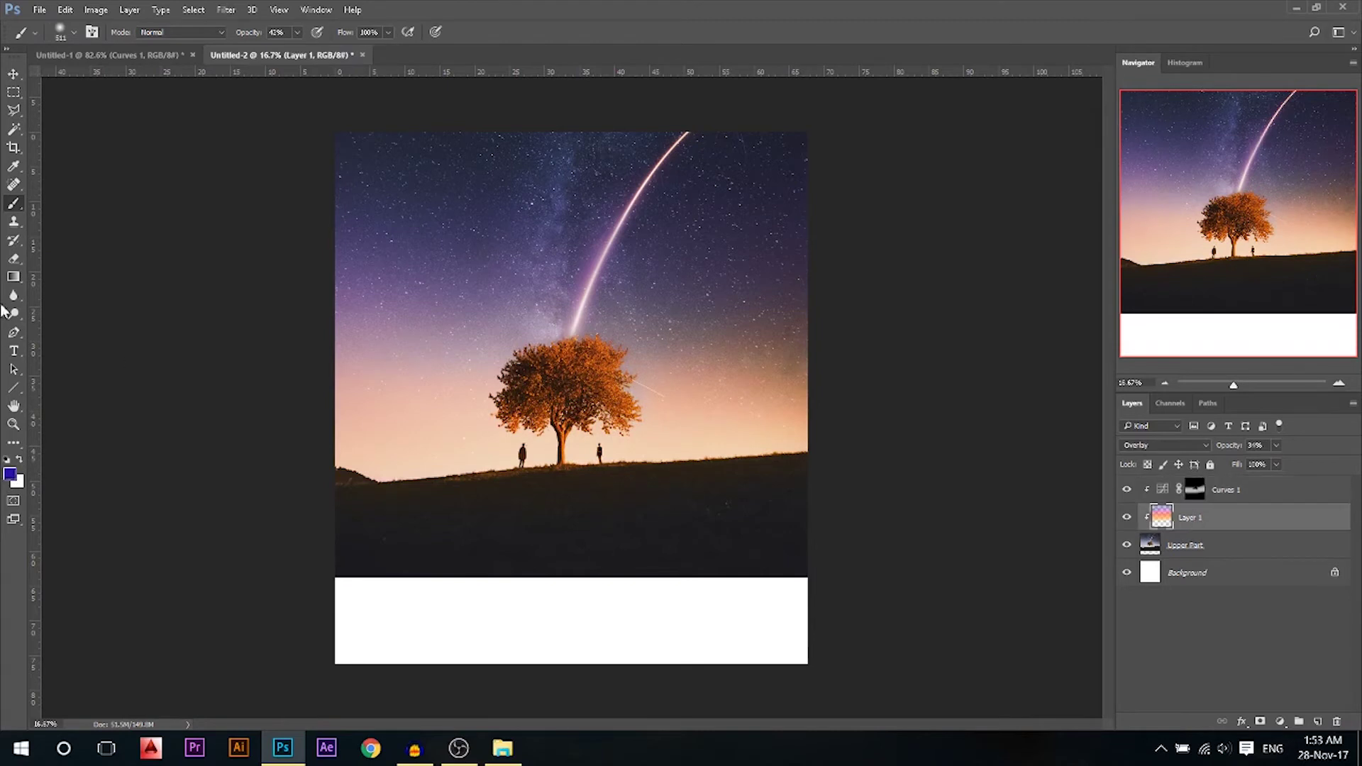
pyautogui.click(14, 258)
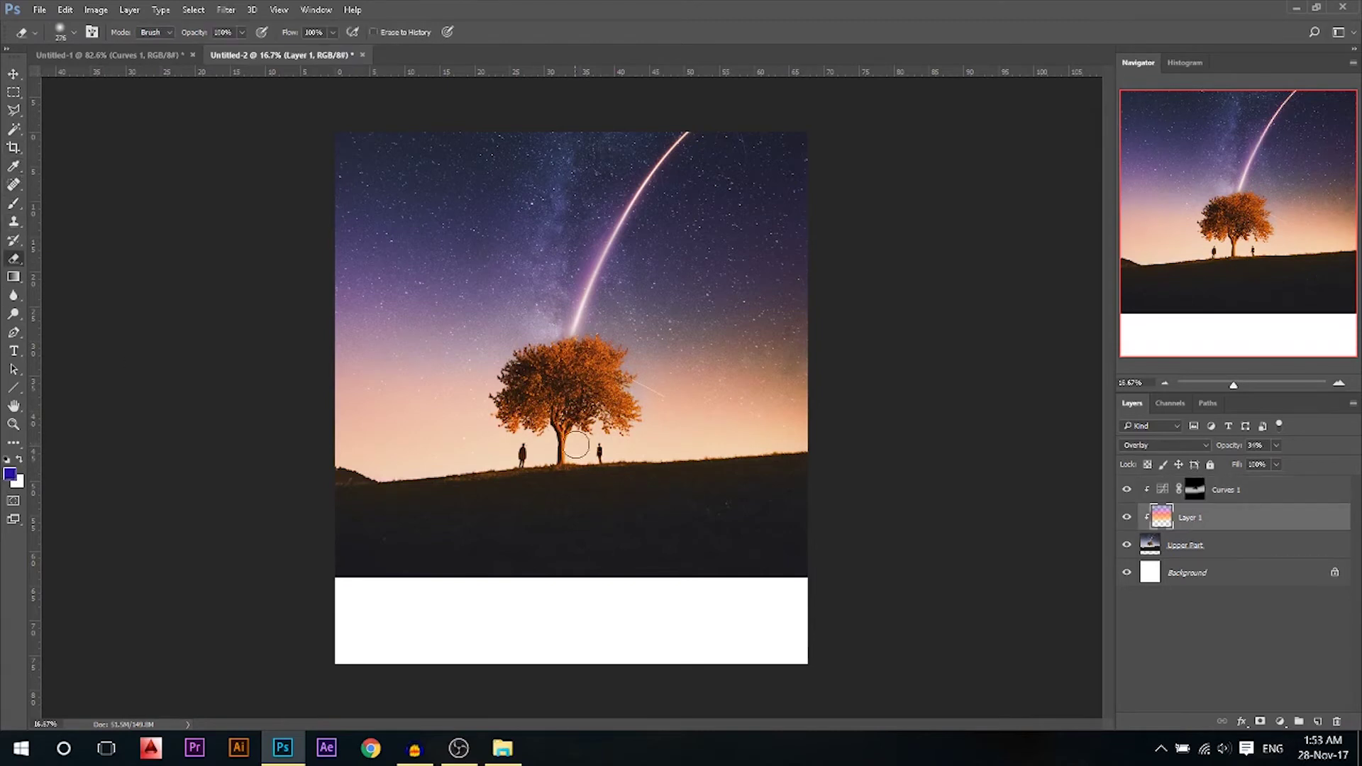
pyautogui.keyDown('alt'); pyautogui.rightClick(692, 410); pyautogui.keyUp('alt')
pyautogui.keyDown('alt'); pyautogui.rightClick(603, 383); pyautogui.keyUp('alt')
pyautogui.press('v')
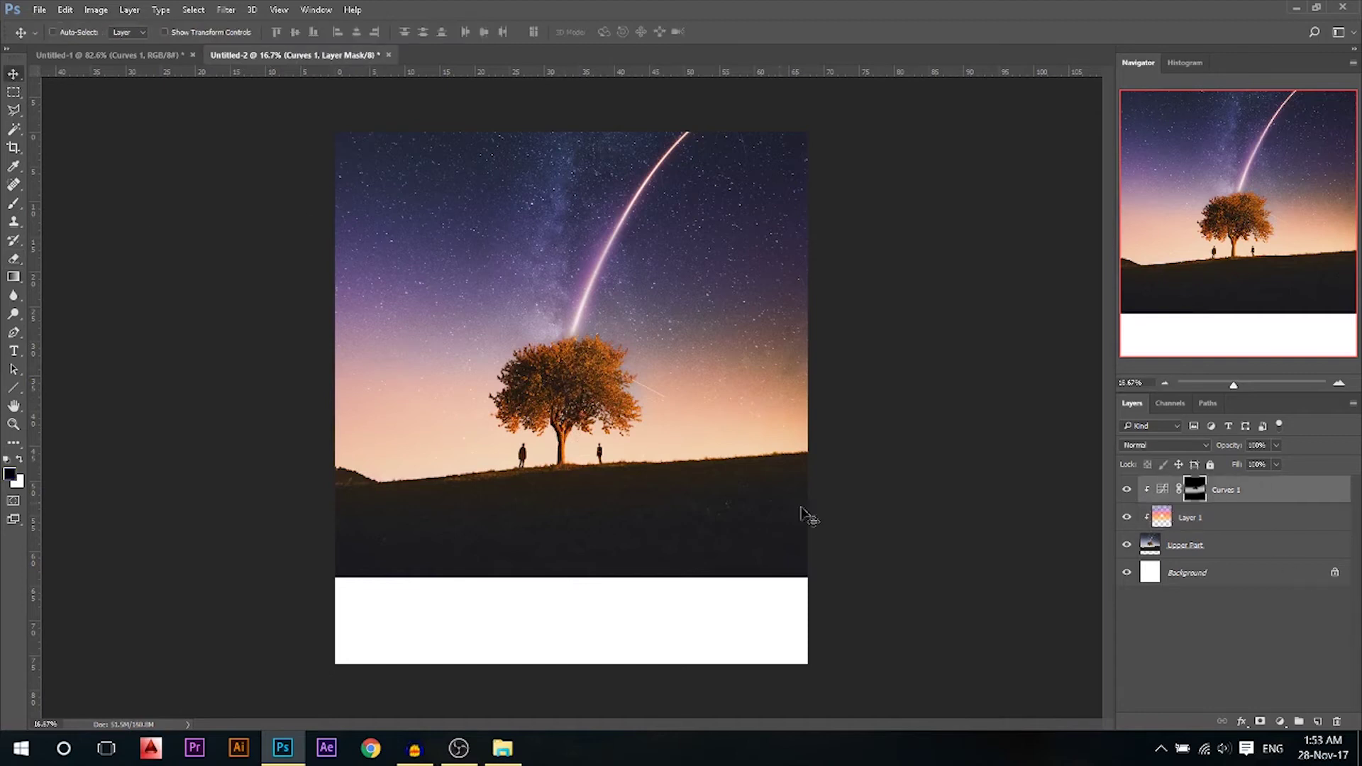
# - Add a Gradient Map adjustment above Curves 1 using the Blue, Red, Yellow preset
pyautogui.click(1261, 492)
pyautogui.scroll(-1, 586, 443)
pyautogui.click(1281, 721)
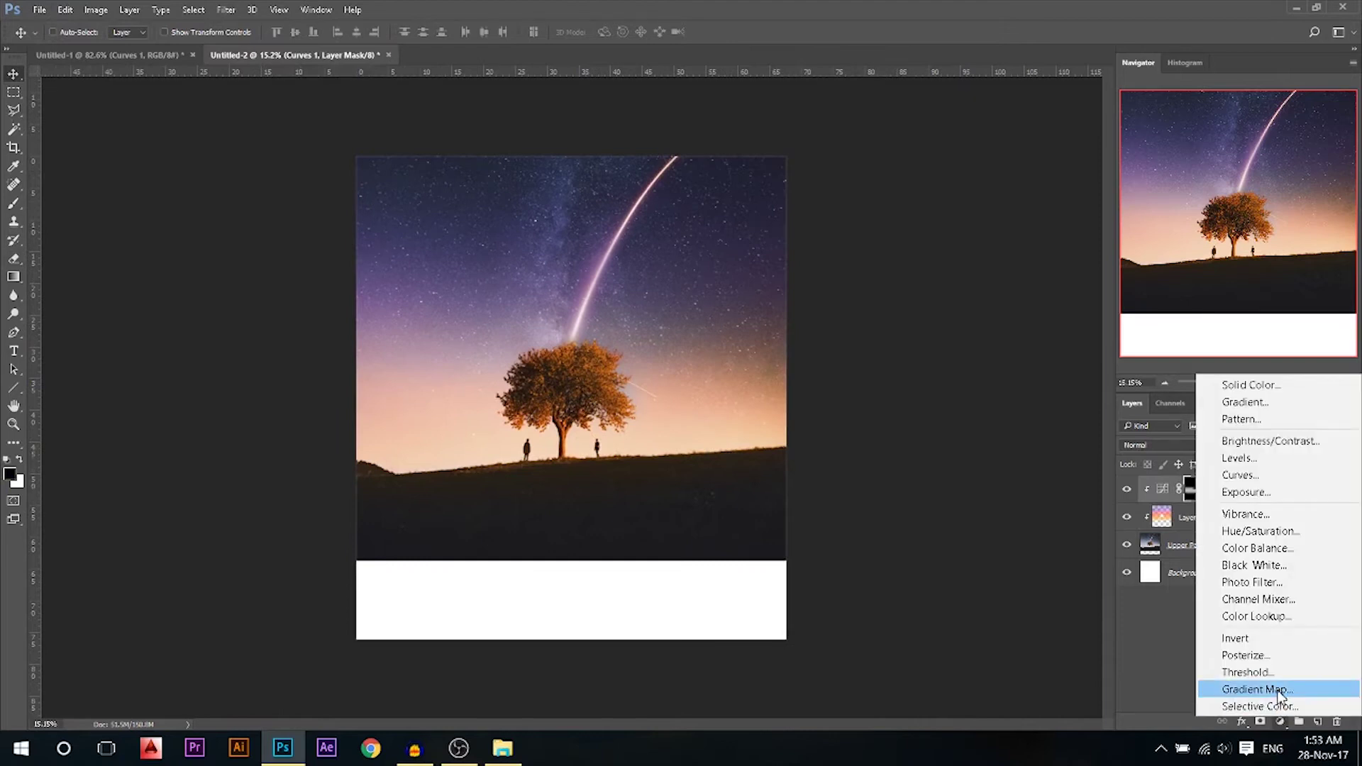
pyautogui.click(1282, 686)
pyautogui.click(977, 188)
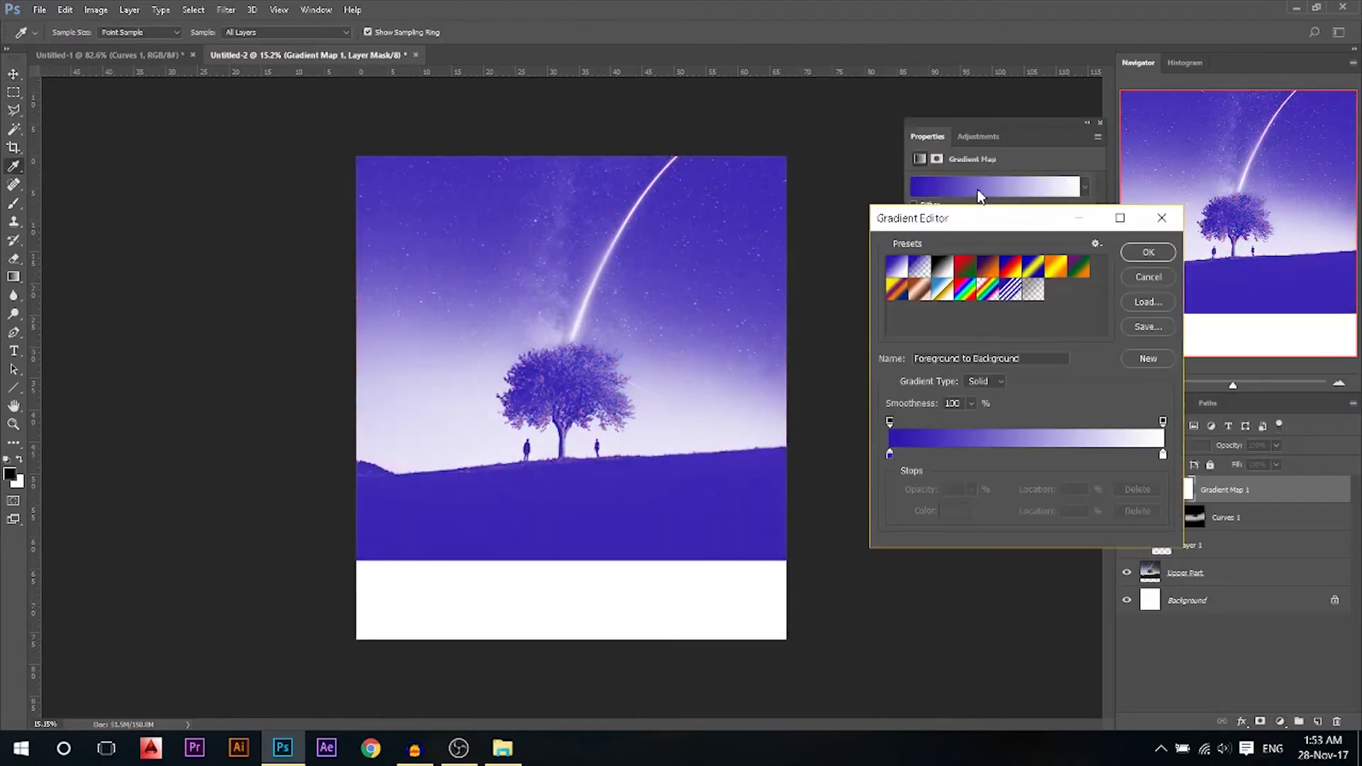
pyautogui.click(1012, 270)
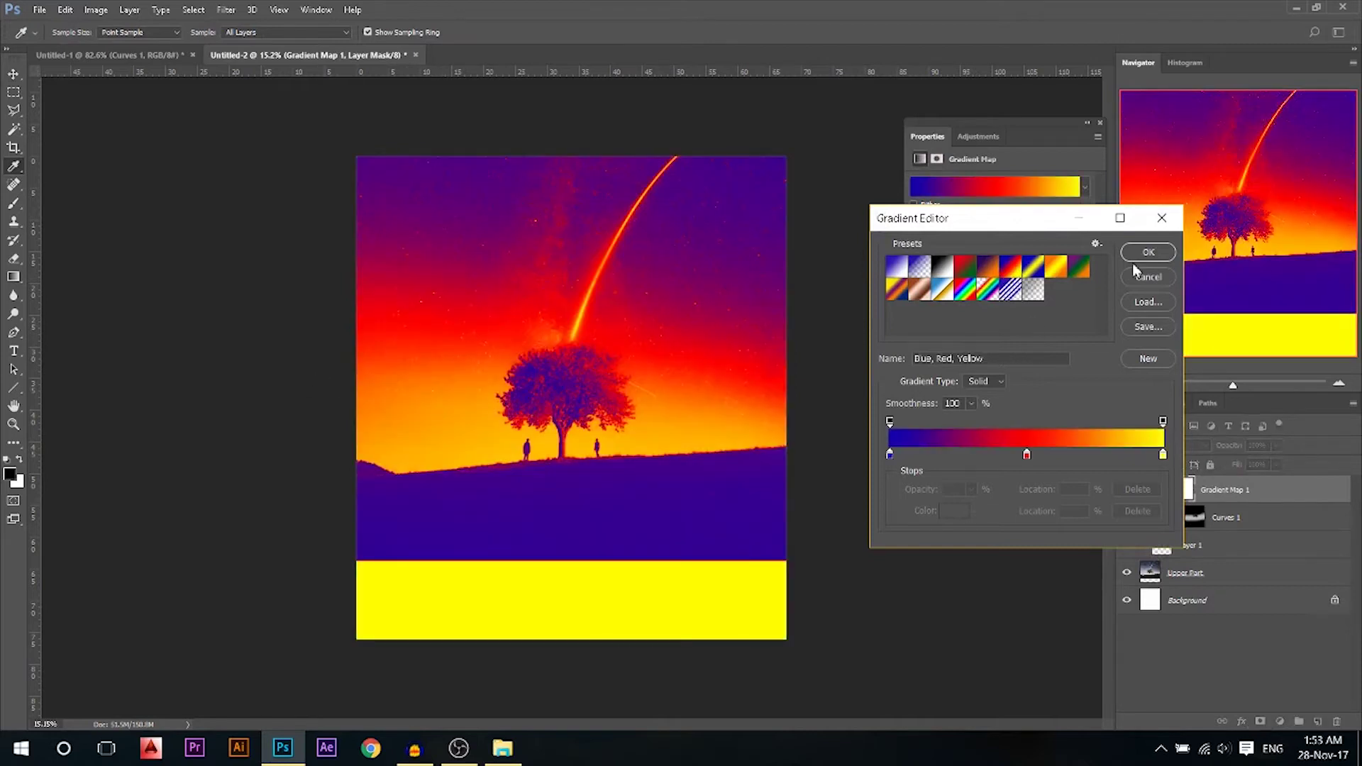
pyautogui.click(1146, 253)
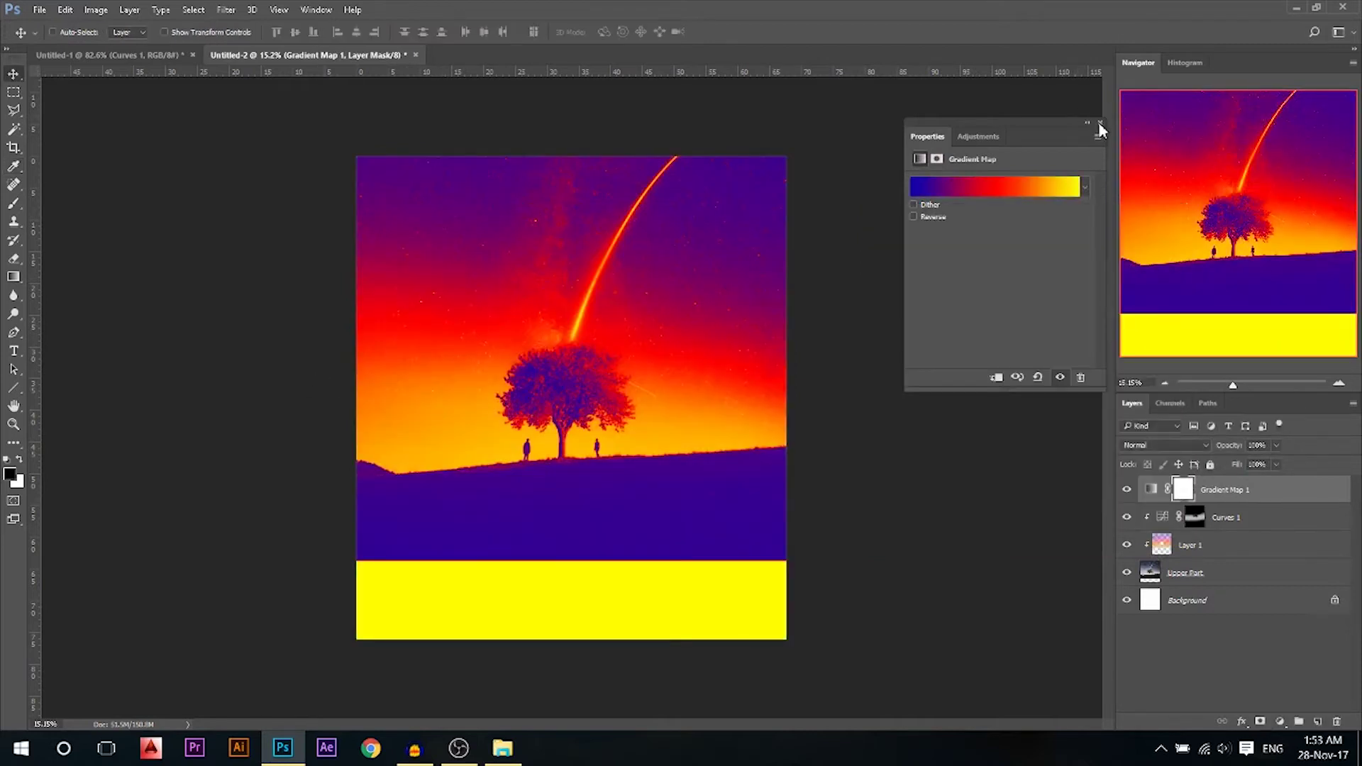
pyautogui.click(1101, 125)
# - Blend the gradient map in Overlay mode at 14% opacity and clip it to Upper Part
pyautogui.click(1181, 445)
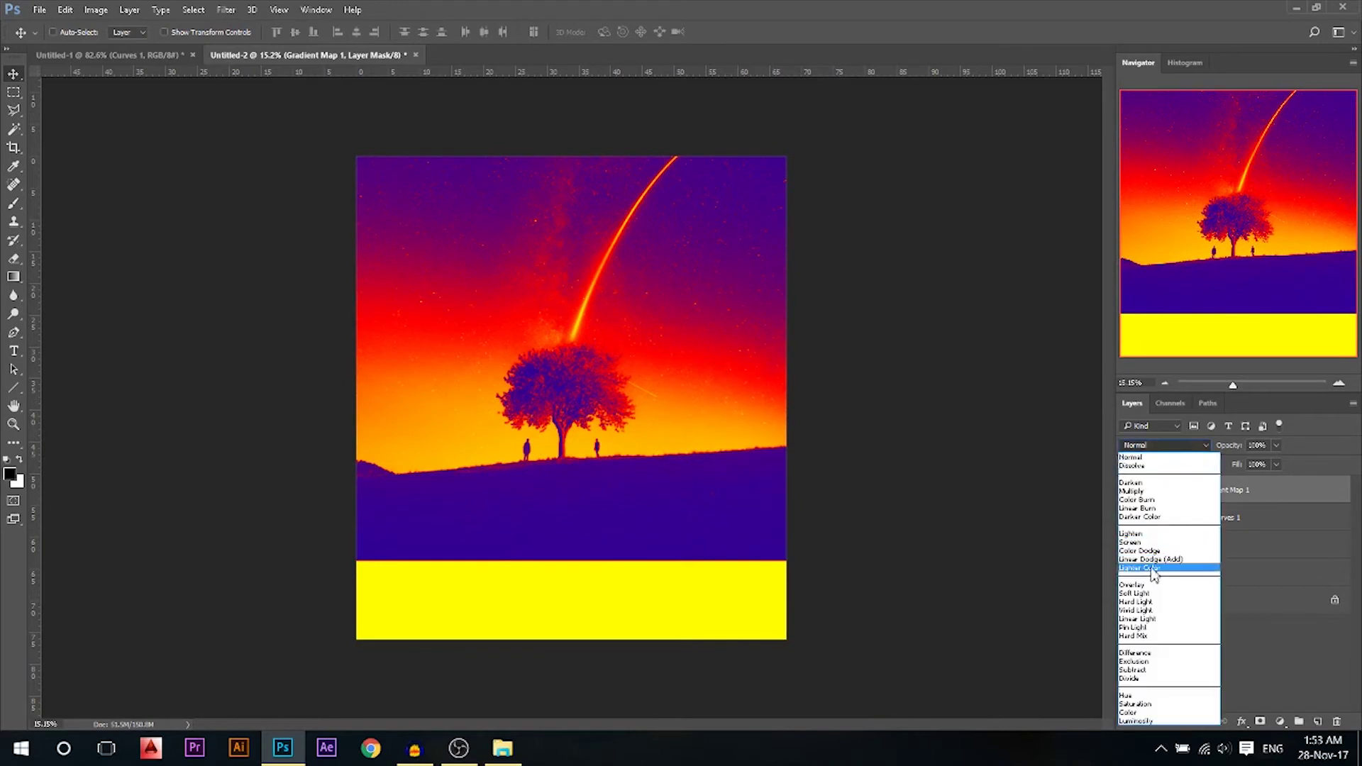
pyautogui.click(1153, 599)
pyautogui.doubleClick(1153, 497)
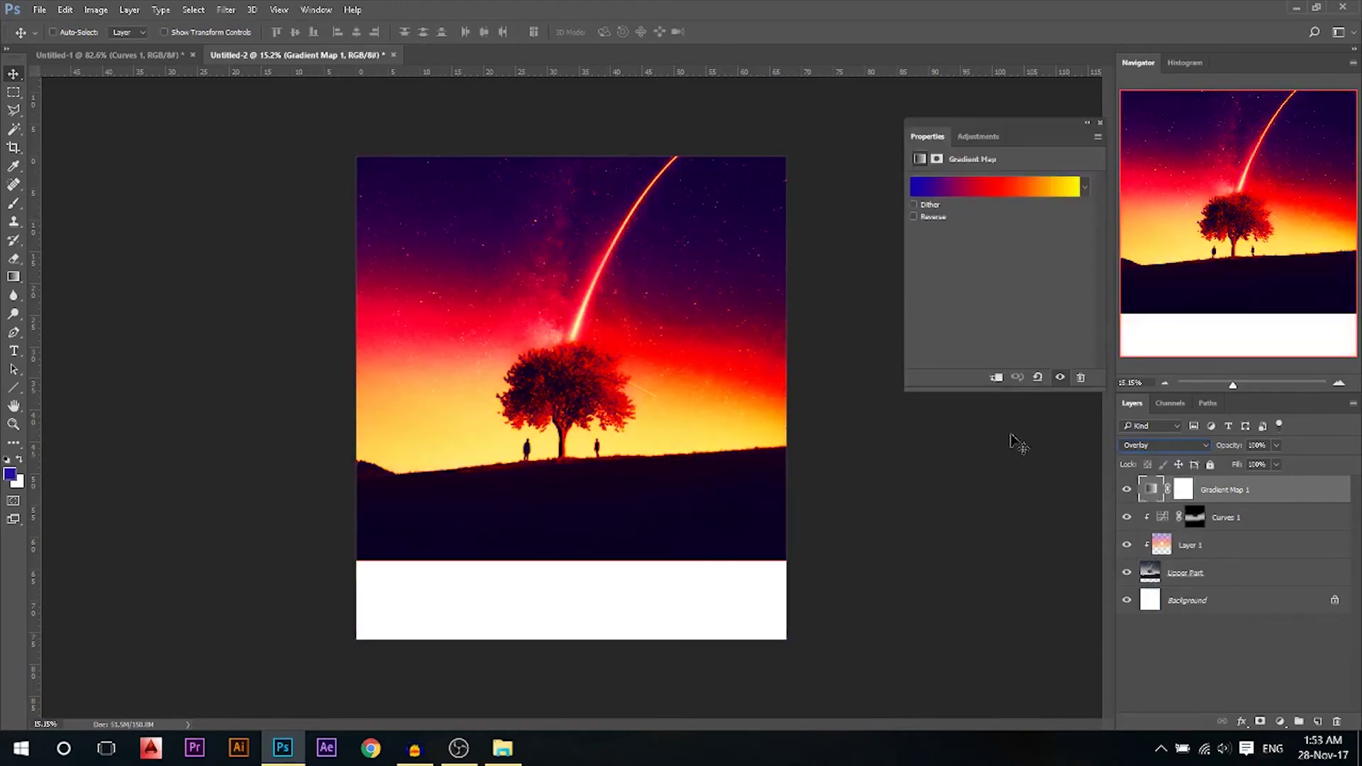
pyautogui.click(997, 379)
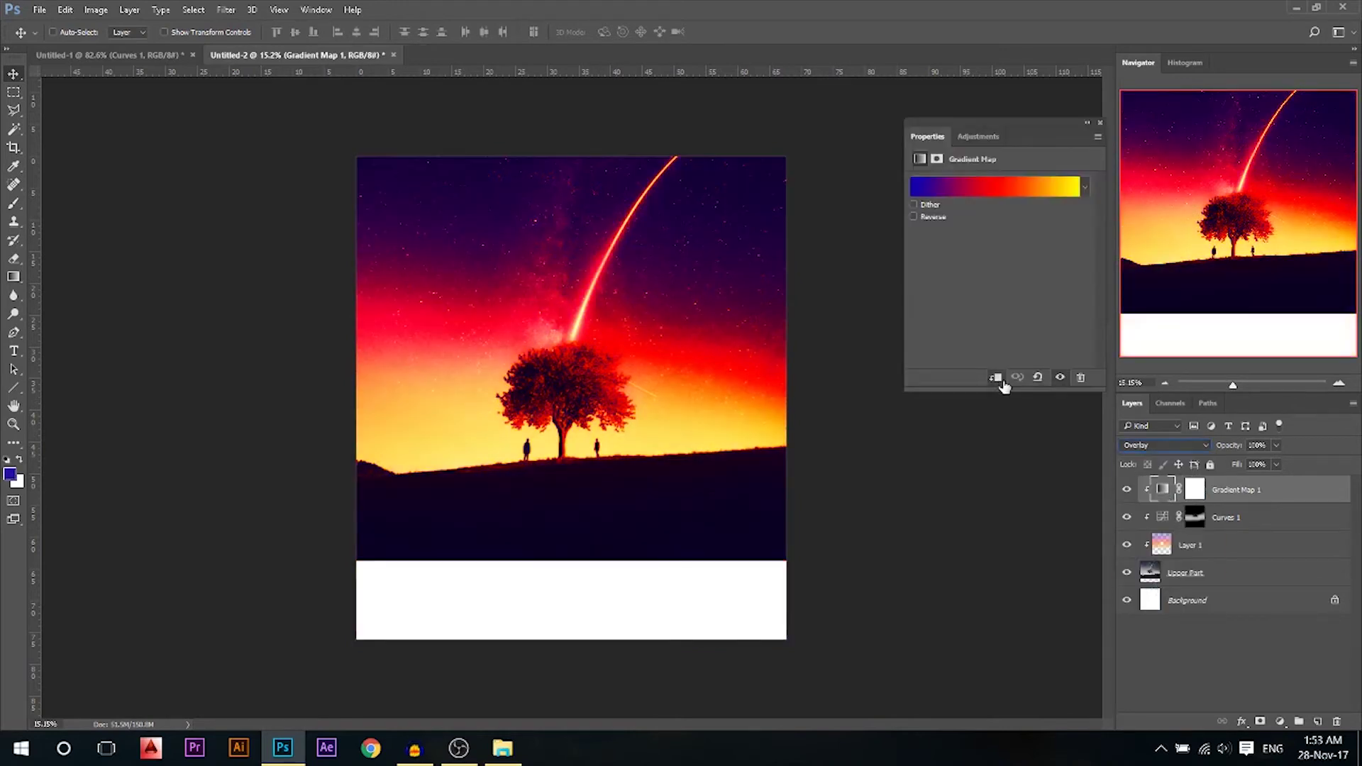
pyautogui.click(1101, 124)
pyautogui.moveTo(1192, 468); pyautogui.dragTo(1227, 467)
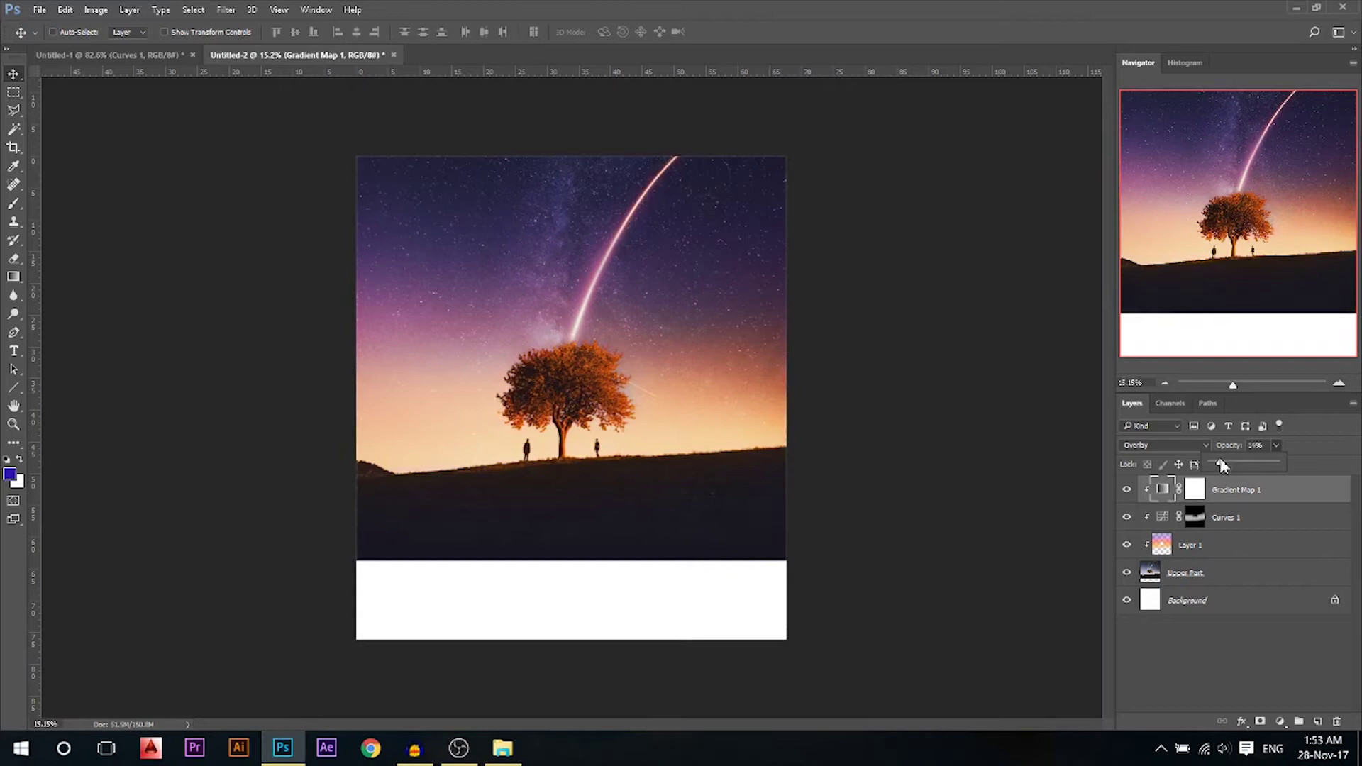
pyautogui.click(1206, 672)
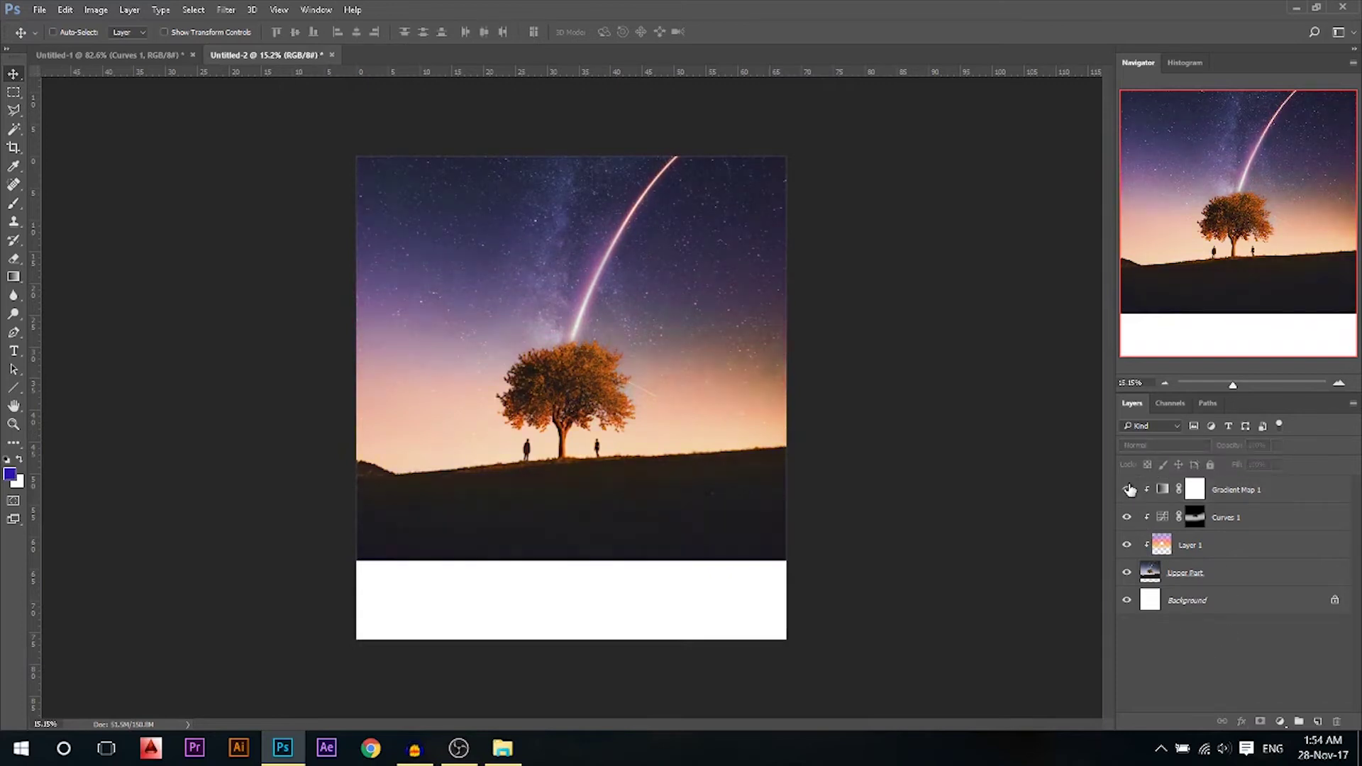
# - Compare the scene with and without the three clipped colour-grading layers
pyautogui.moveTo(1130, 489); pyautogui.dragTo(1129, 548)
pyautogui.moveTo(1128, 545); pyautogui.dragTo(1127, 497)
pyautogui.hotkey('ctrl', '+')
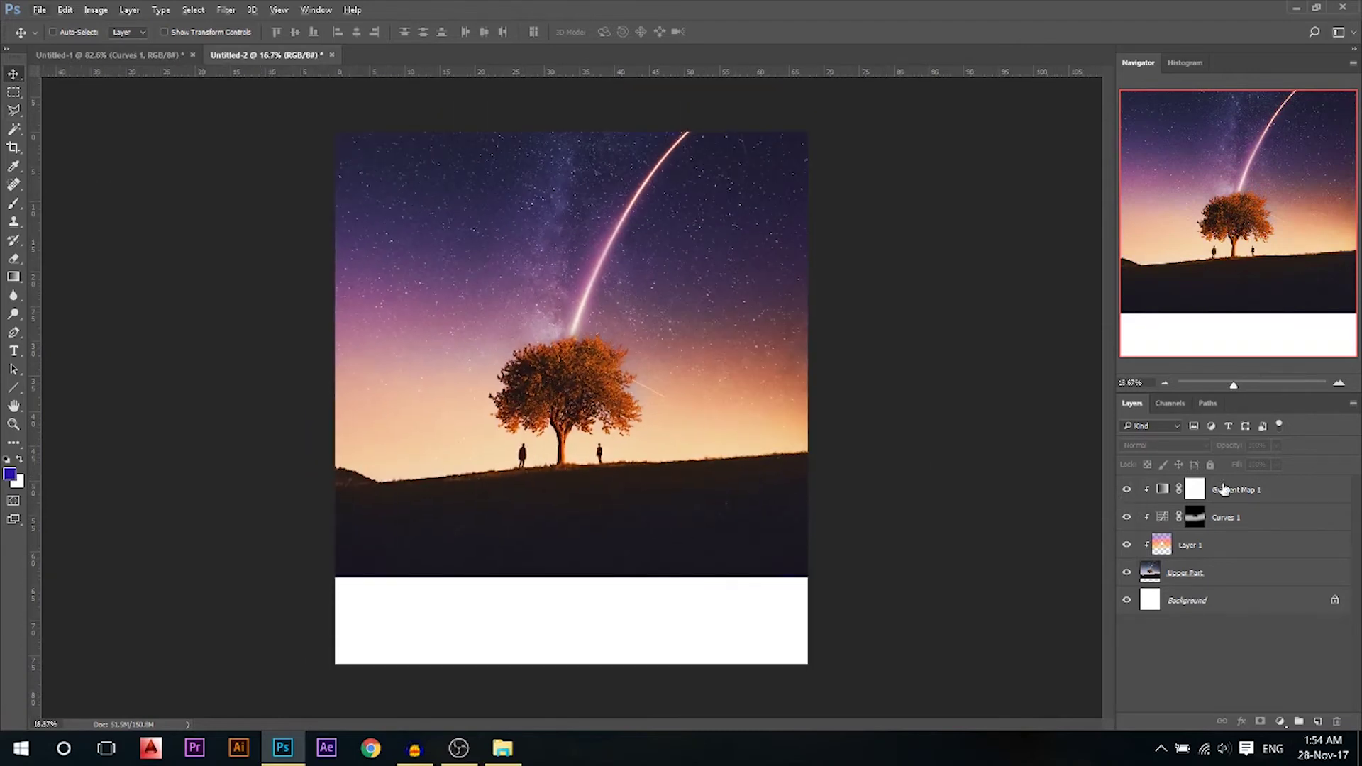
# - Add a new empty layer above the gradient map and clip it to Upper Part
pyautogui.click(1260, 491)
pyautogui.hotkey('ctrl', '-')
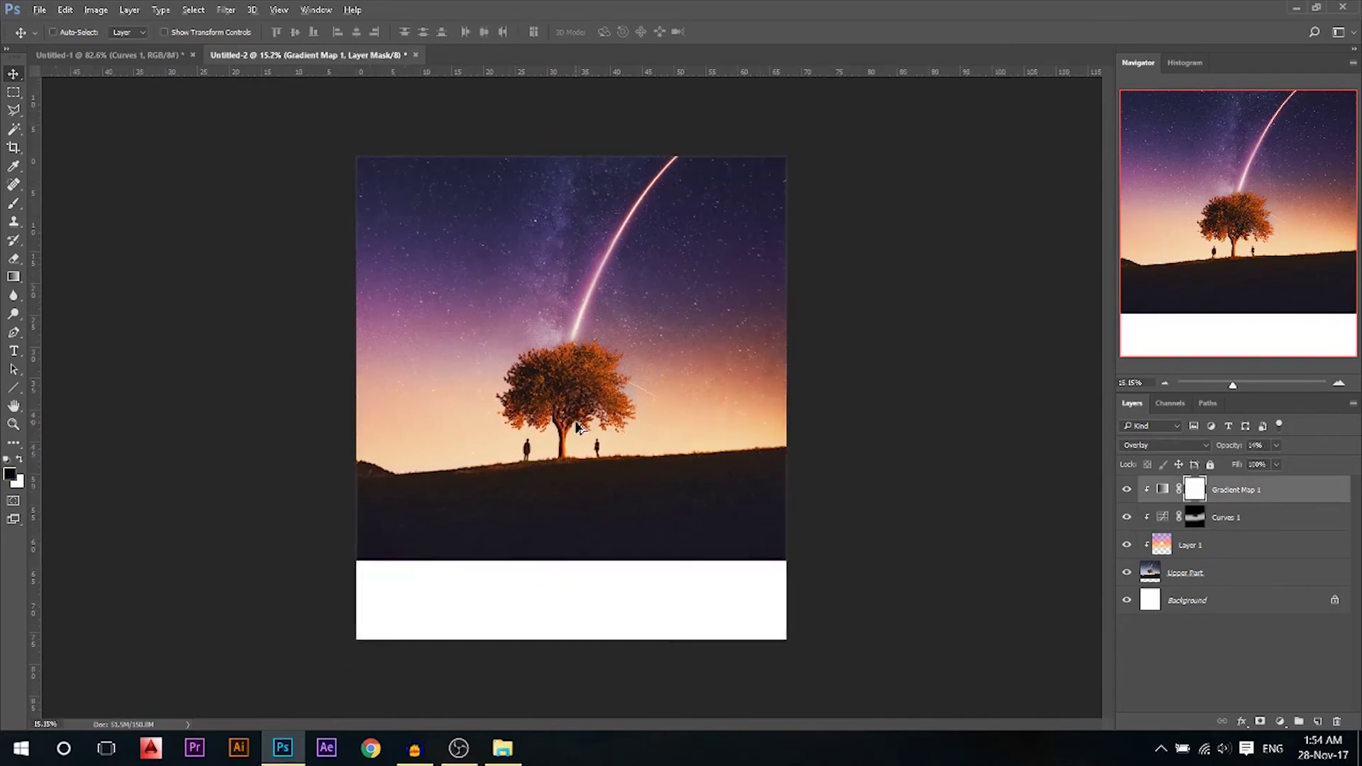
pyautogui.click(1319, 721)
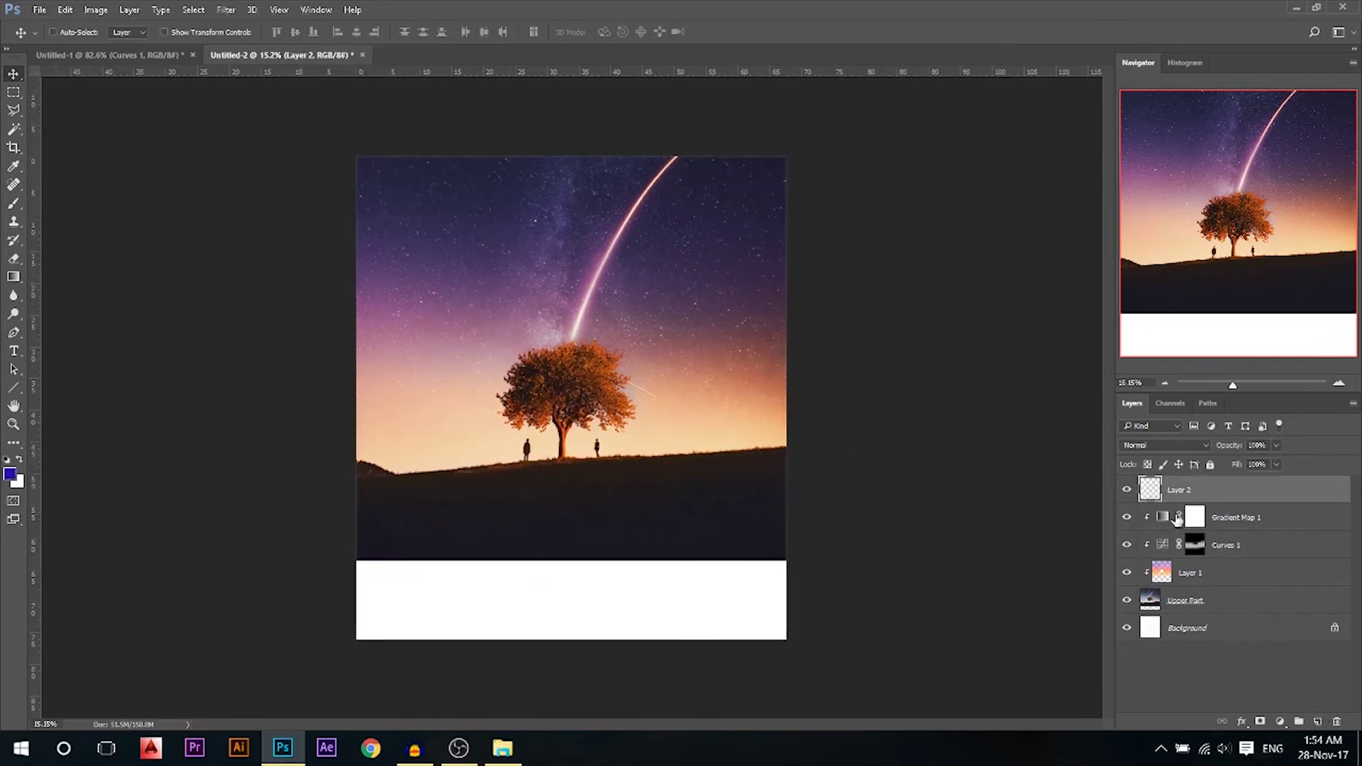
pyautogui.keyDown('alt'); pyautogui.click(1216, 499); pyautogui.keyUp('alt')
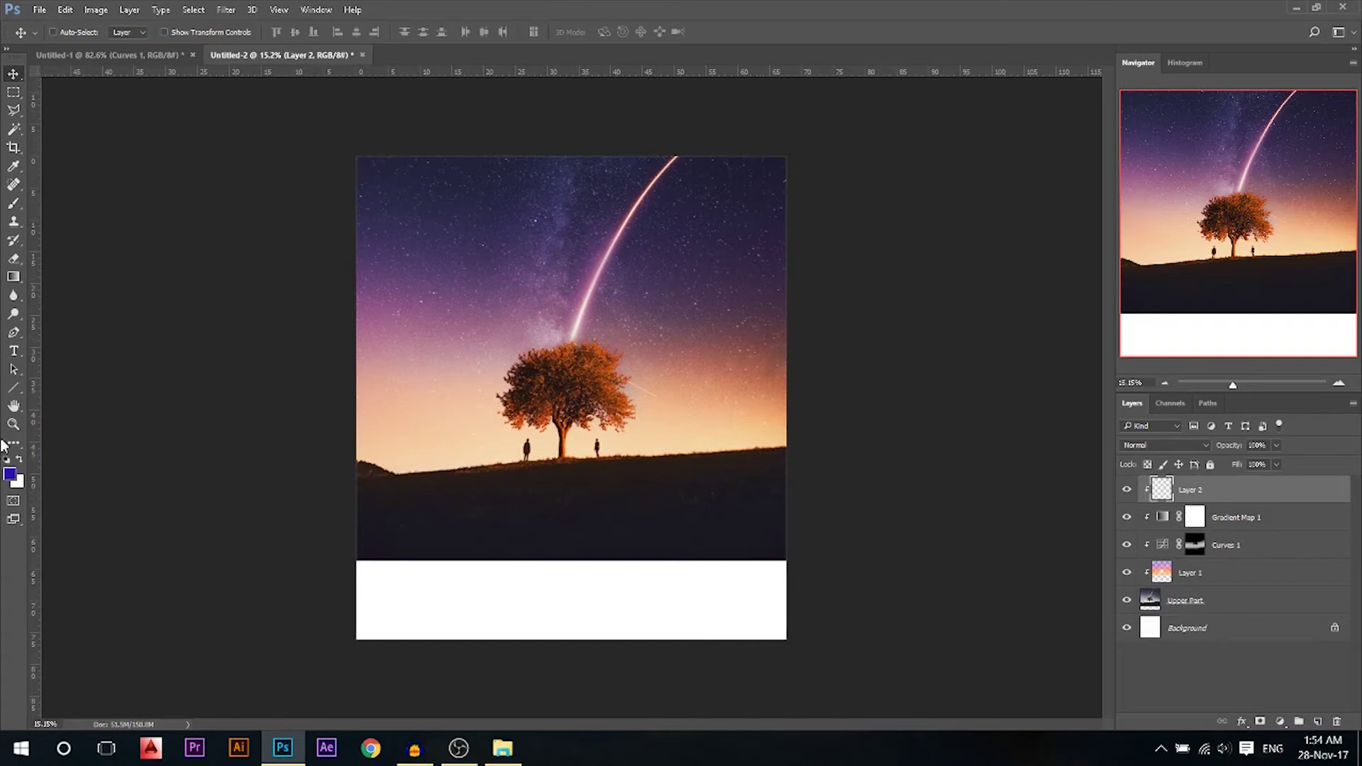
# - Paint dark blue #1f106a along the top and side edges of the scene with a large soft brush at 42% opacity
pyautogui.click(14, 165)
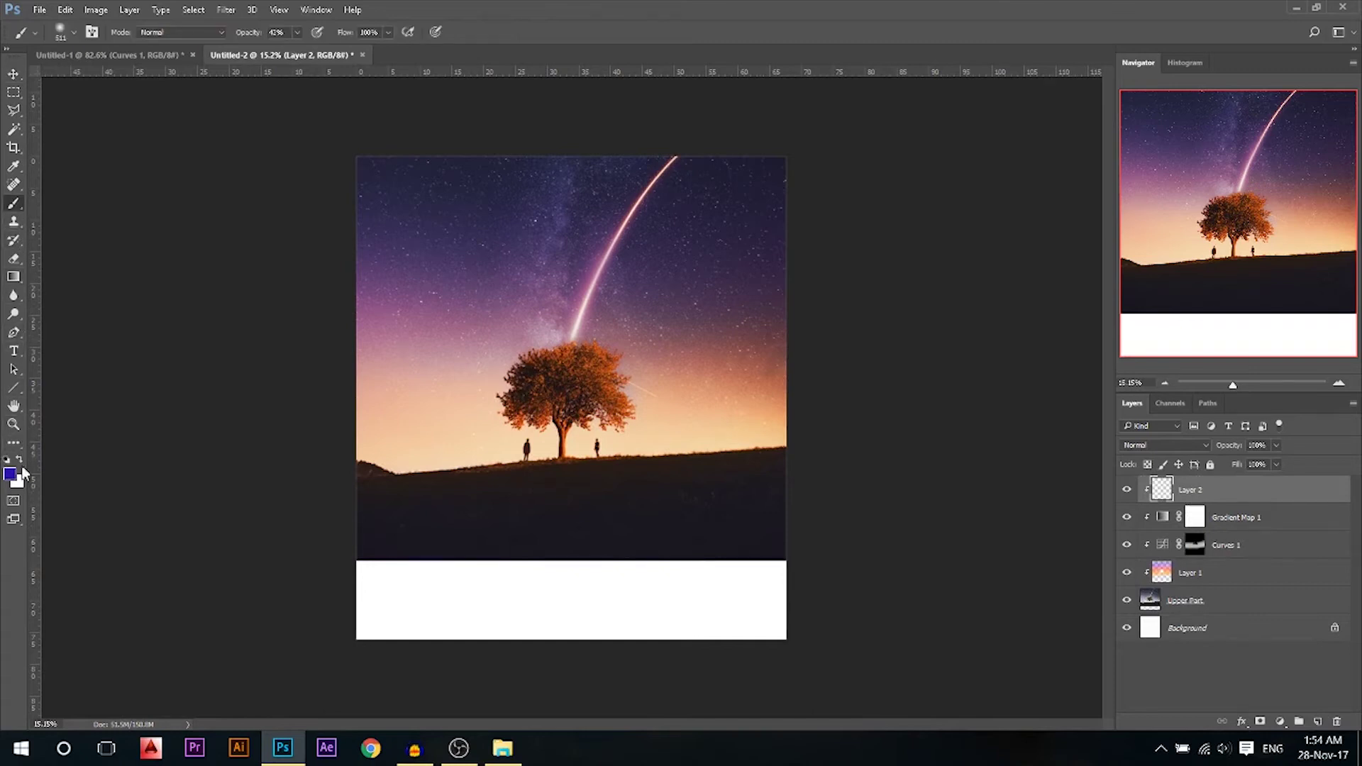
pyautogui.click(10, 474)
pyautogui.click(862, 304)
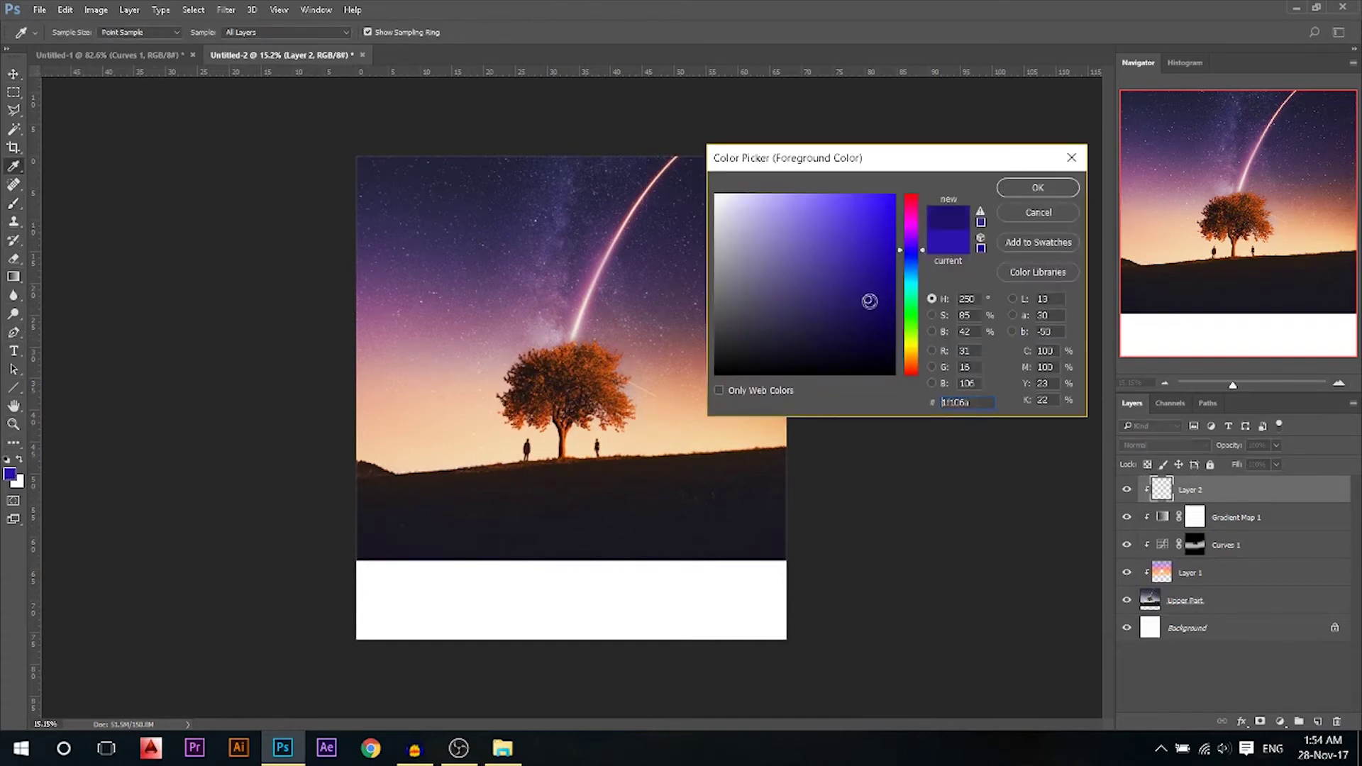
pyautogui.click(1038, 188)
pyautogui.moveTo(739, 380)
pyautogui.mouseDown()
pyautogui.moveTo(794, 358)
pyautogui.moveTo(828, 399)
pyautogui.mouseUp()
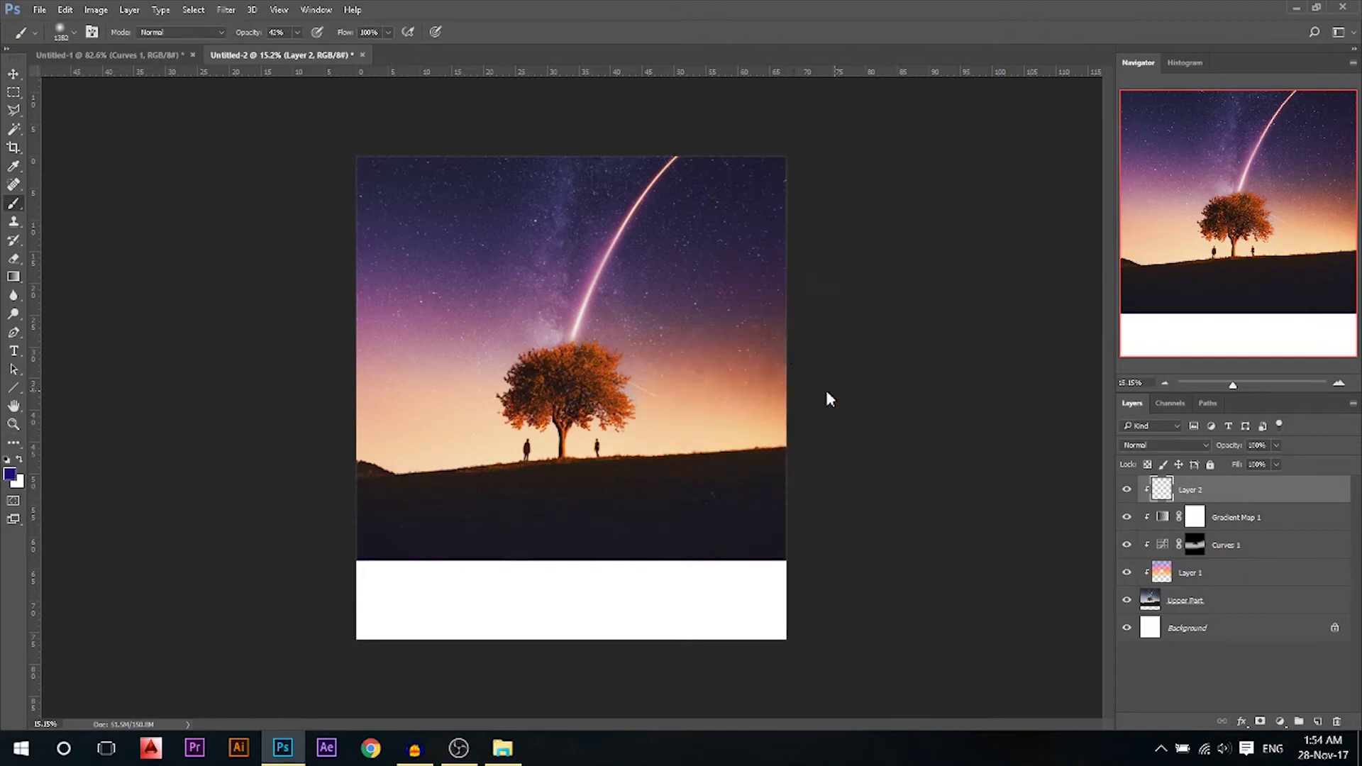
pyautogui.click(771, 346)
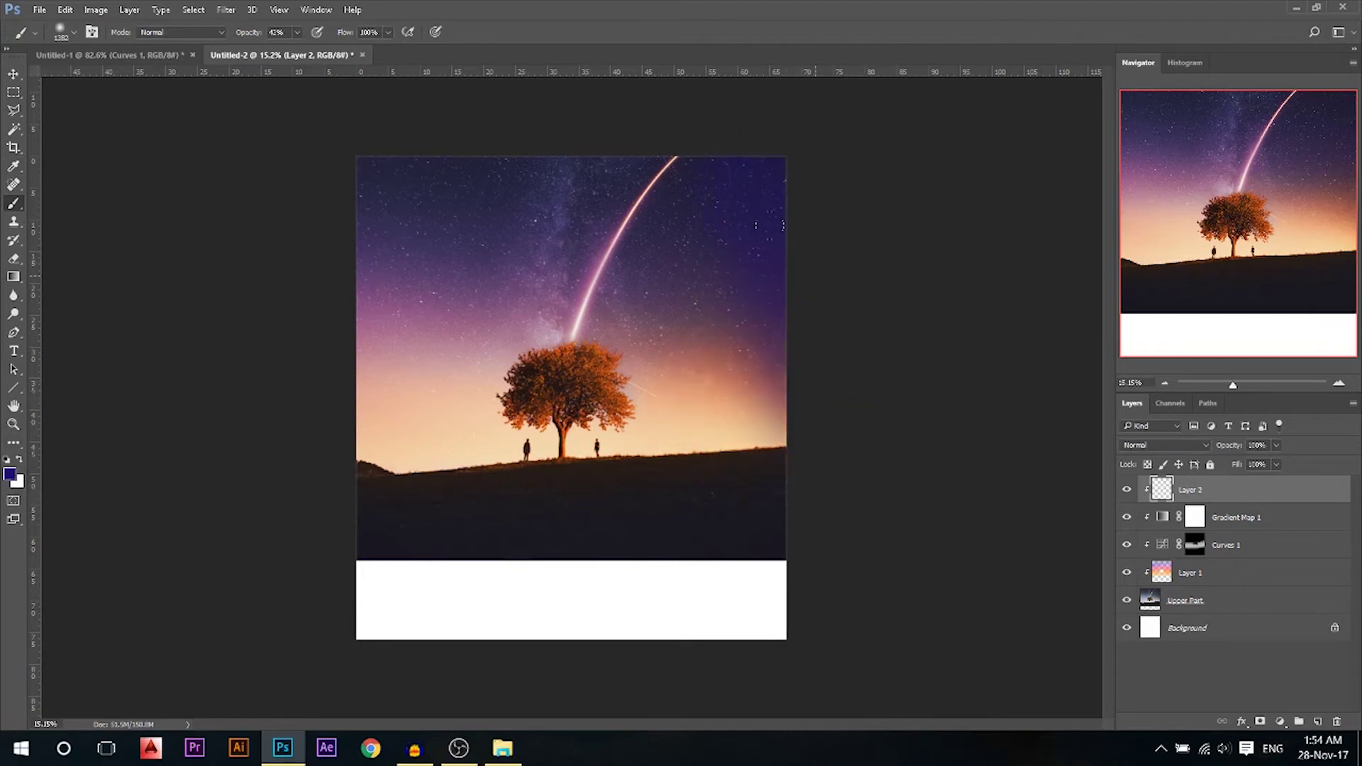
pyautogui.click(784, 372)
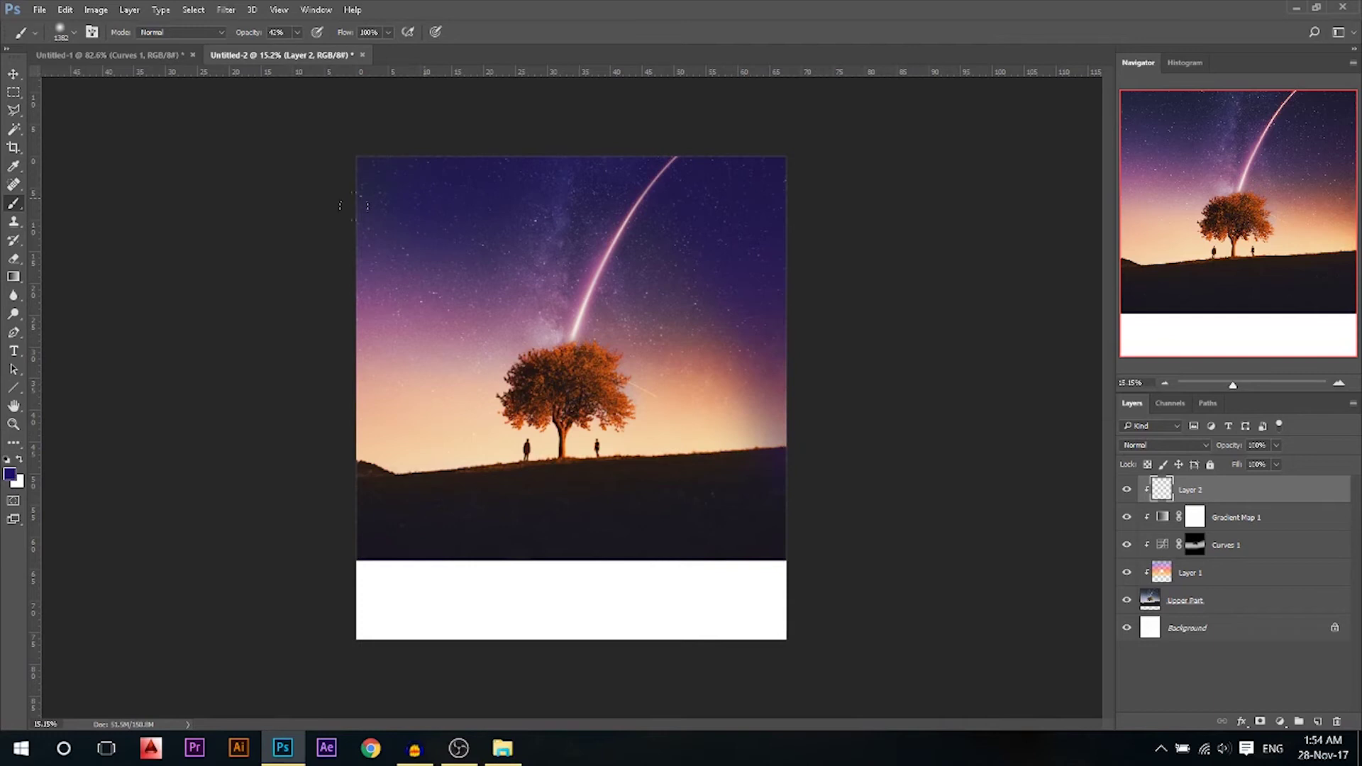
pyautogui.moveTo(354, 206); pyautogui.dragTo(357, 454)
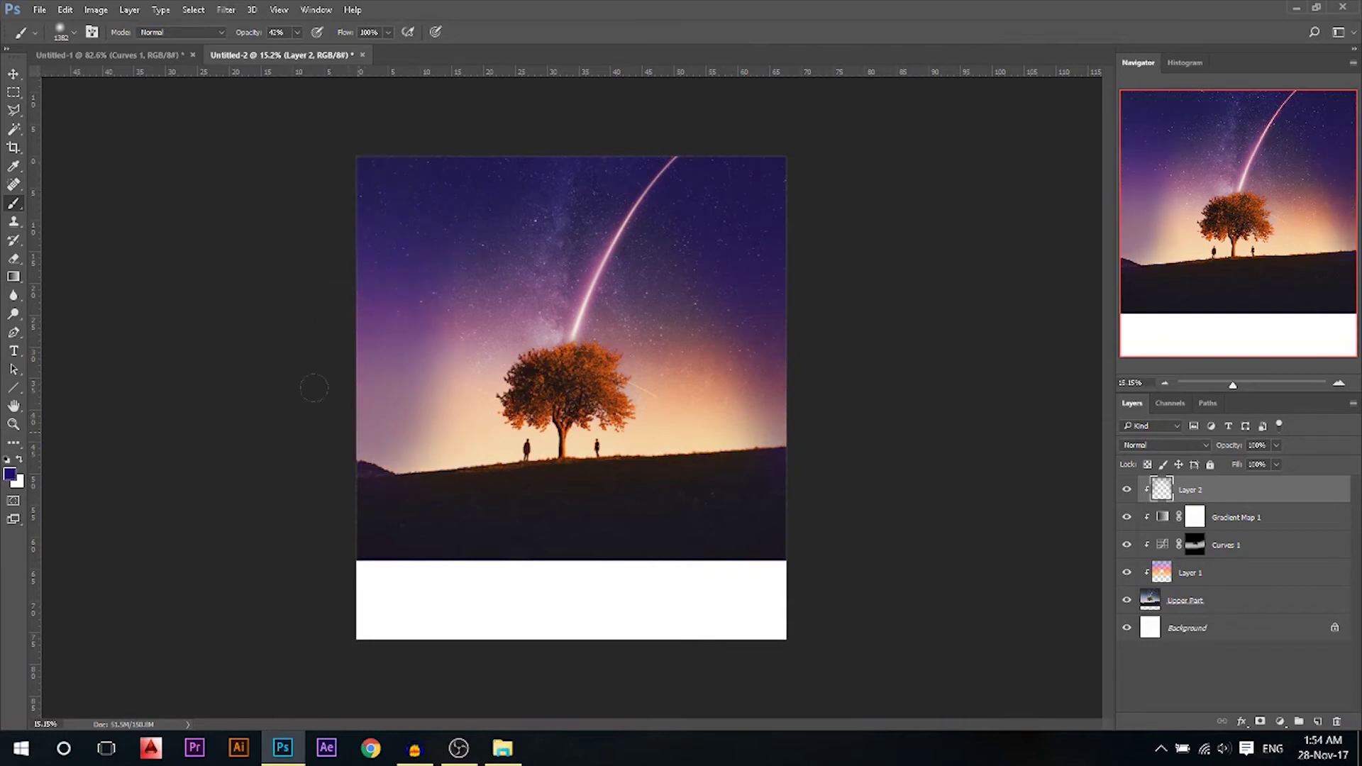
# - Set the foreground colour to purple #47106a and add another new layer clipped to Upper Part
pyautogui.click(10, 476)
pyautogui.moveTo(912, 245)
pyautogui.mouseDown()
pyautogui.moveTo(912, 223)
pyautogui.moveTo(911, 242)
pyautogui.mouseUp()
pyautogui.click(1037, 187)
pyautogui.click(1319, 720)
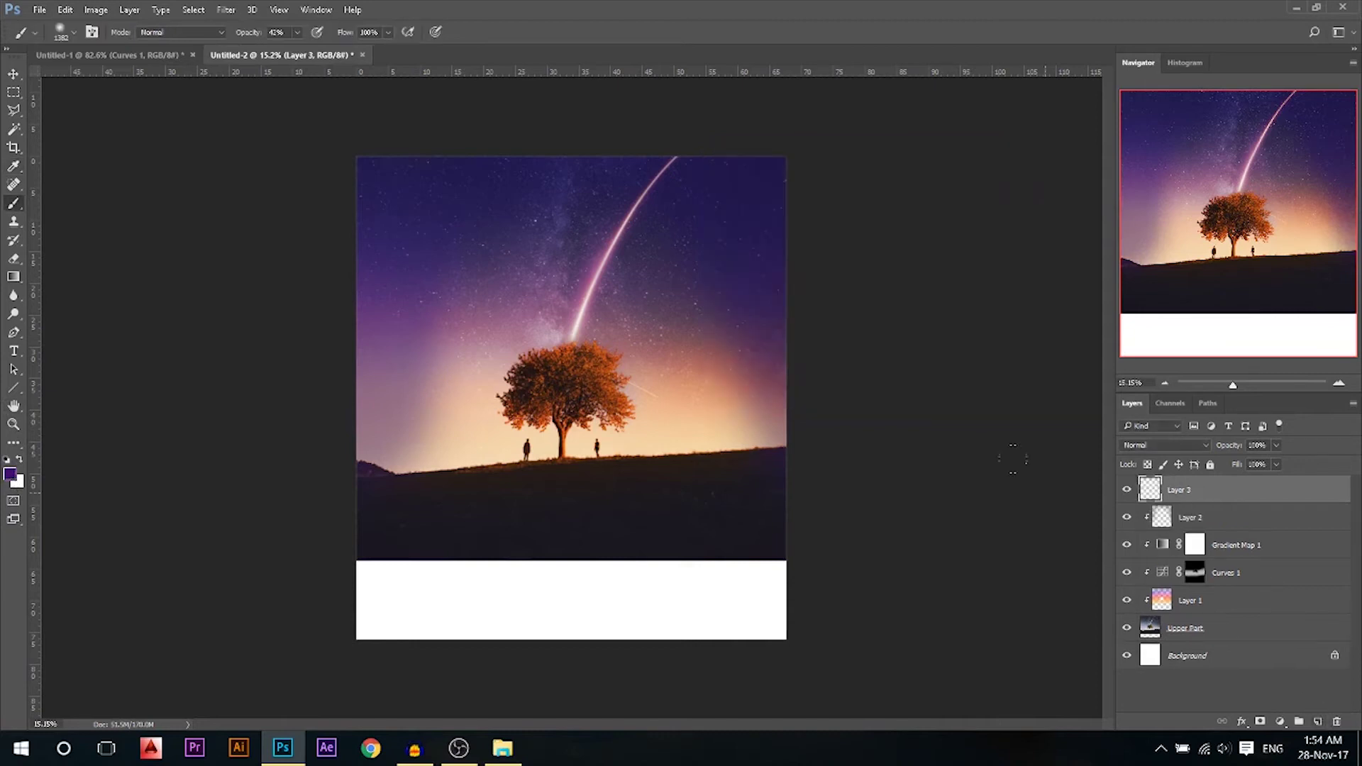
pyautogui.keyDown('alt'); pyautogui.click(1208, 496); pyautogui.keyUp('alt')
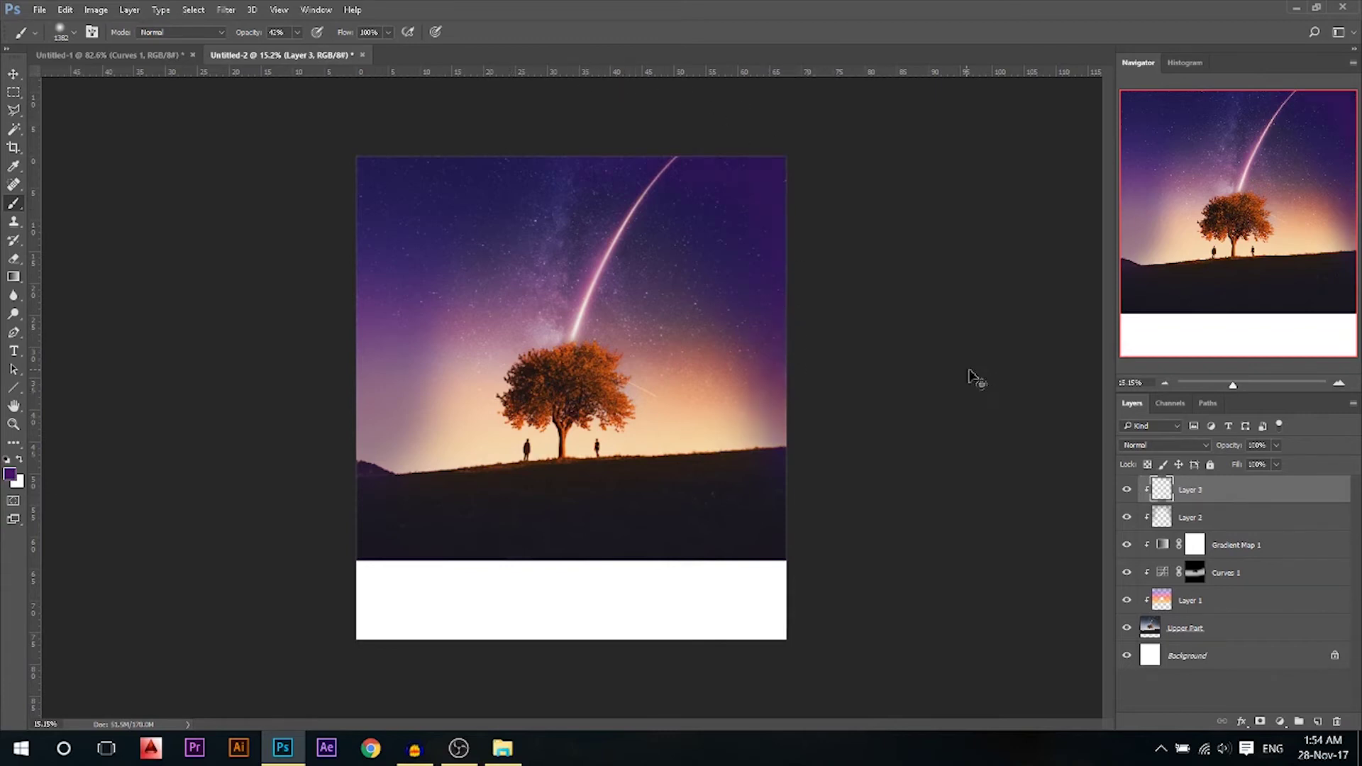
# - Darken the purple foreground colour and paint it over the outer edges of the sky with the large soft brush
pyautogui.click(10, 474)
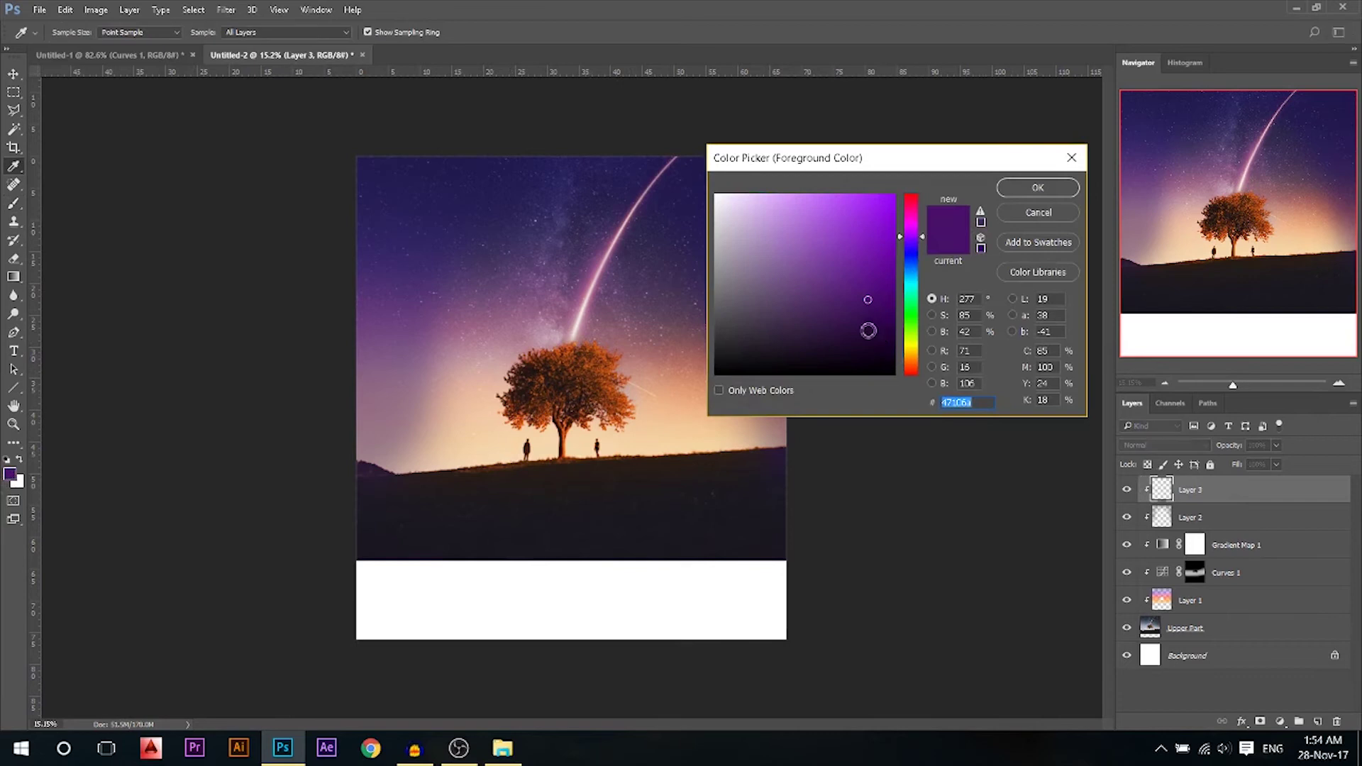
pyautogui.click(868, 331)
pyautogui.click(1038, 187)
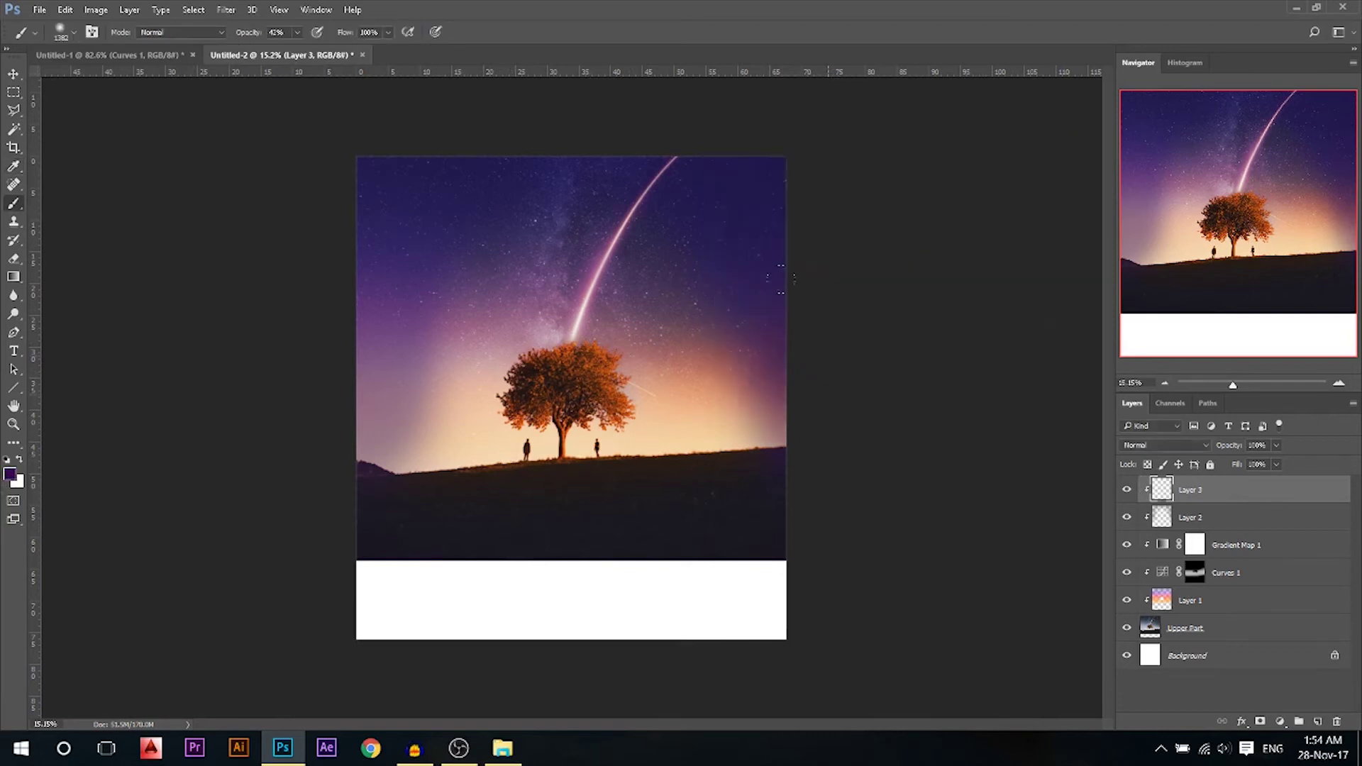
pyautogui.moveTo(298, 269); pyautogui.dragTo(267, 440)
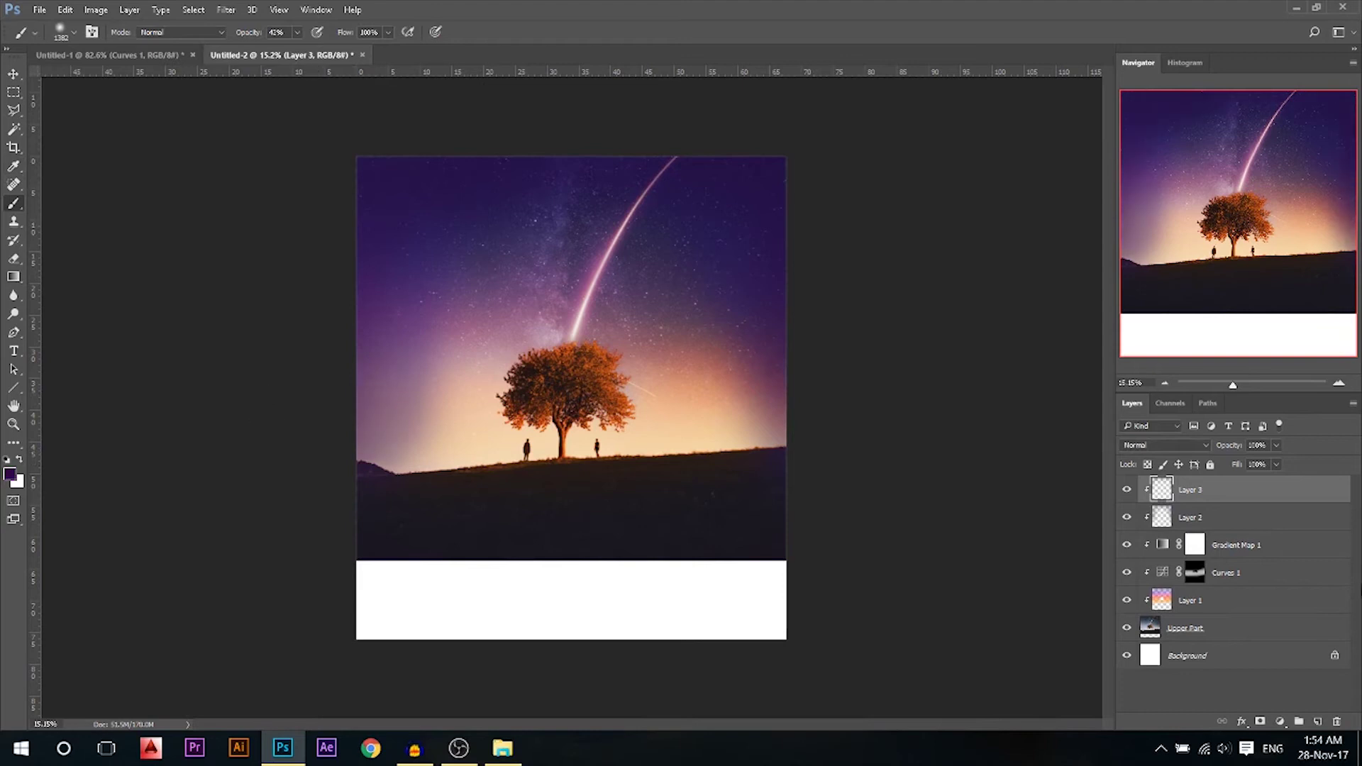
# - Blend Layer 2 and Layer 3 in Multiply mode at 42% opacity and compare the scene with and without the effect
pyautogui.keyDown('shift'); pyautogui.click(1230, 523); pyautogui.keyUp('shift')
pyautogui.click(1164, 445)
pyautogui.click(1141, 500)
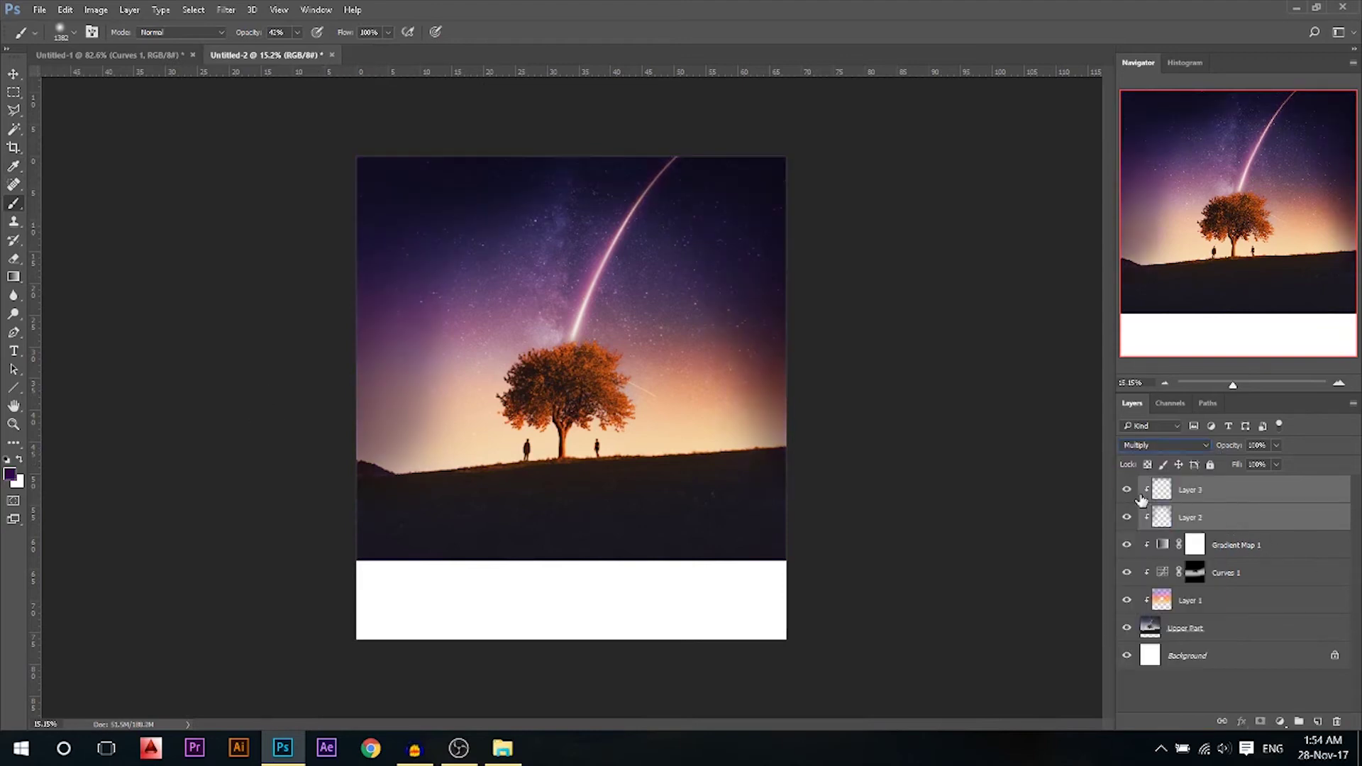
pyautogui.moveTo(1231, 453)
pyautogui.mouseDown()
pyautogui.moveTo(1215, 450)
pyautogui.moveTo(1235, 452)
pyautogui.mouseUp()
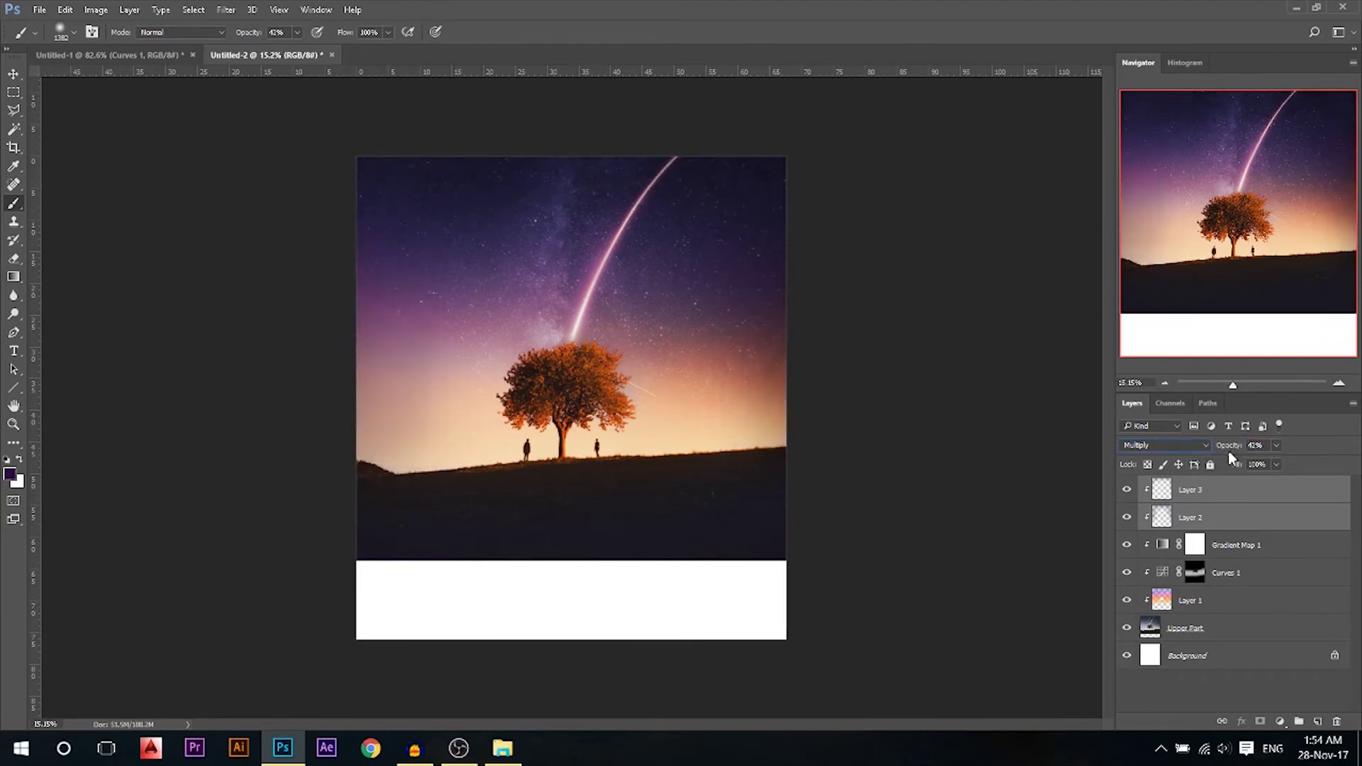
pyautogui.moveTo(1126, 490)
pyautogui.mouseDown()
pyautogui.moveTo(1128, 523)
pyautogui.moveTo(1127, 490)
pyautogui.mouseUp()
pyautogui.click(13, 74)
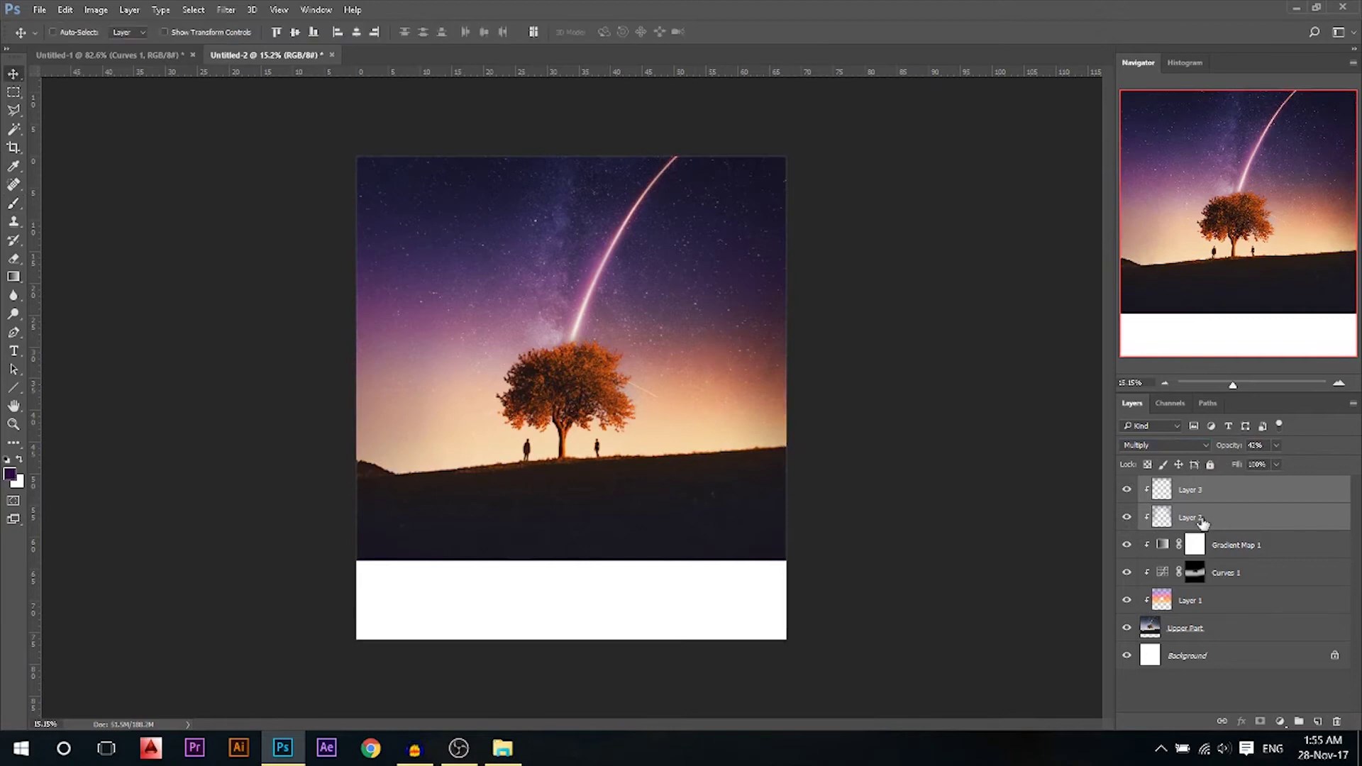
# - Delete the lower strip of dark ground from the Upper Part layer, using a rectangular selection just below the horizon
pyautogui.click(1236, 496)
pyautogui.scroll(-1, 453, 416)
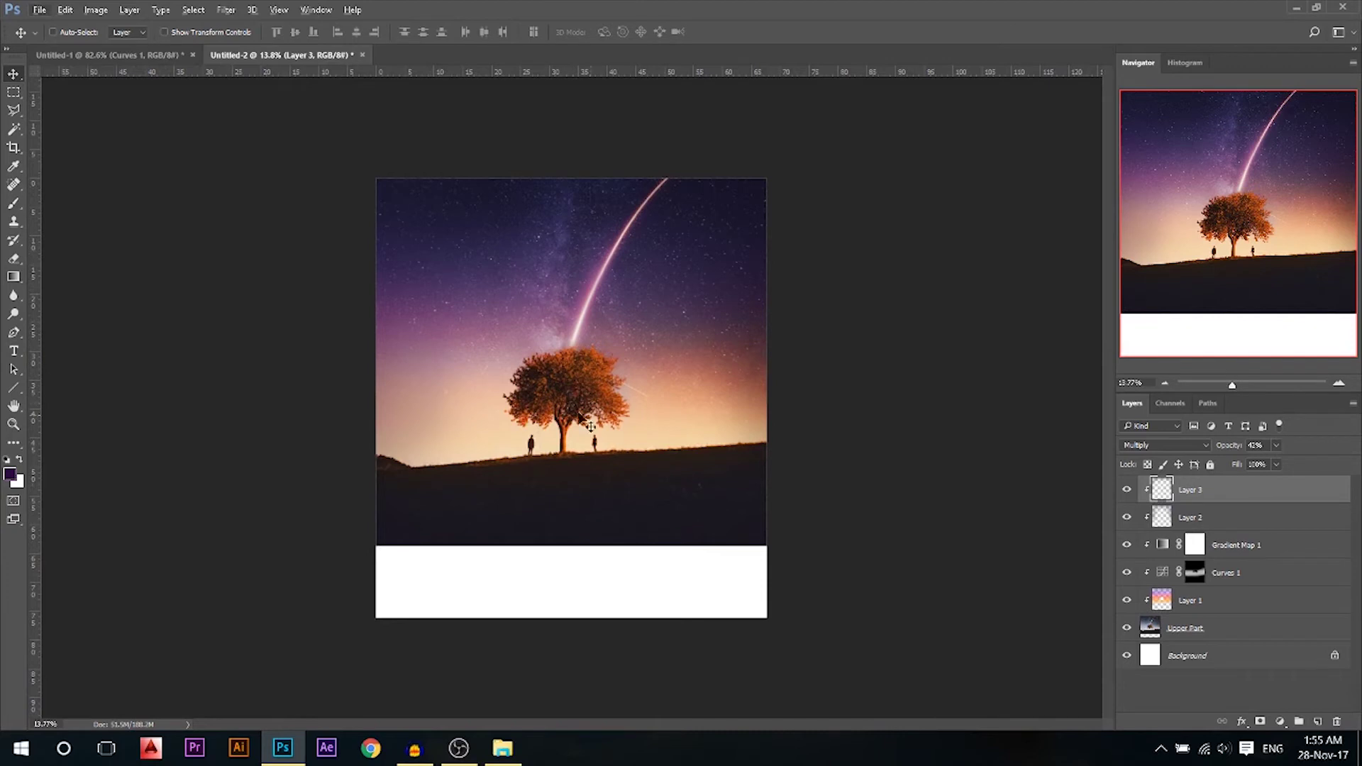
pyautogui.click(1179, 630)
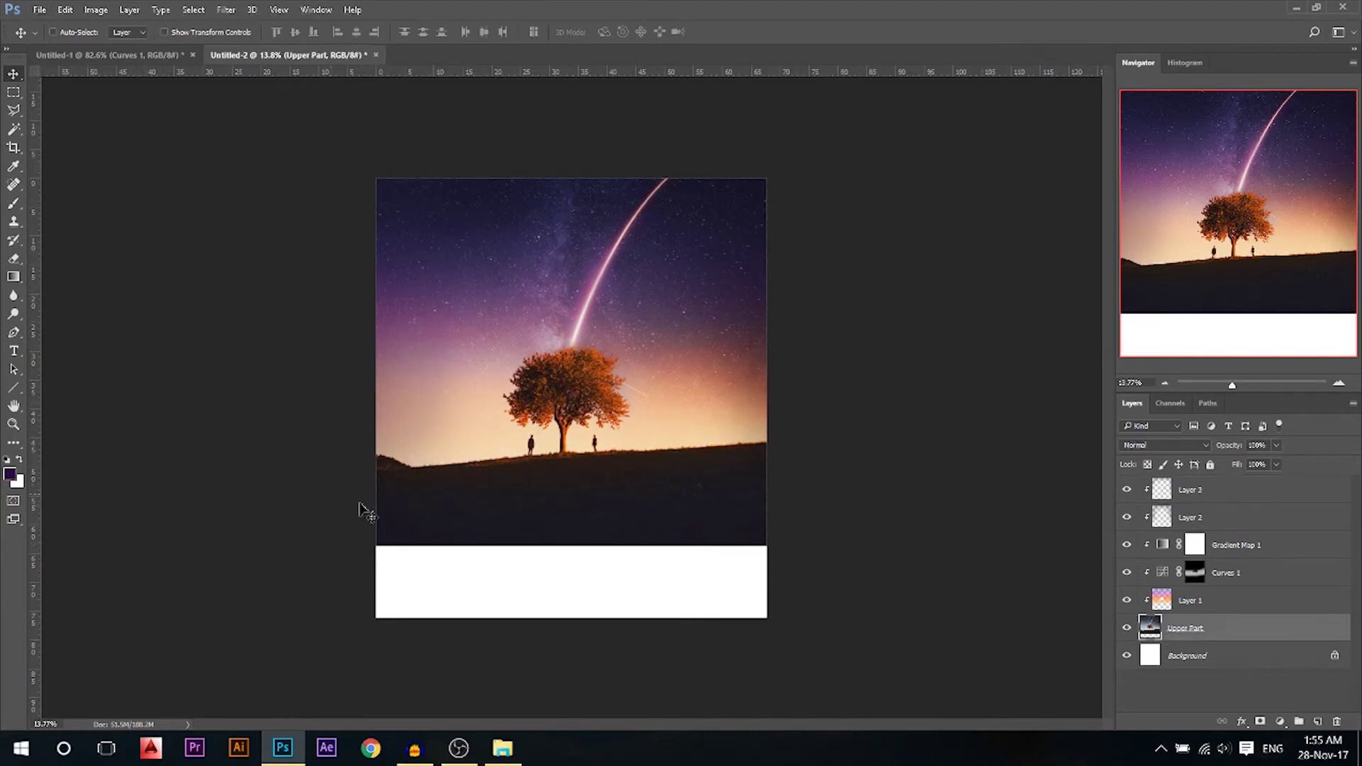
pyautogui.click(13, 92)
pyautogui.moveTo(767, 588); pyautogui.dragTo(360, 474)
pyautogui.moveTo(360, 474); pyautogui.dragTo(359, 475)
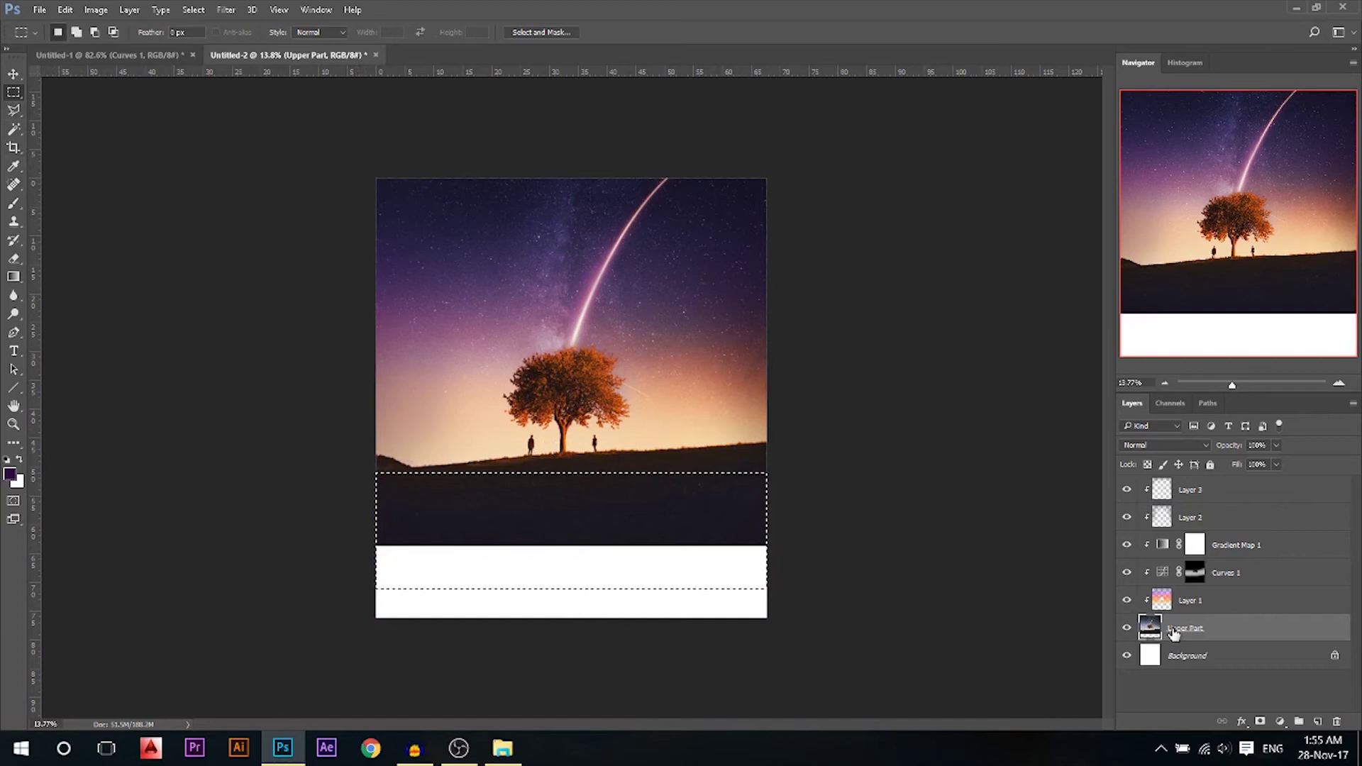
pyautogui.press('Delete')
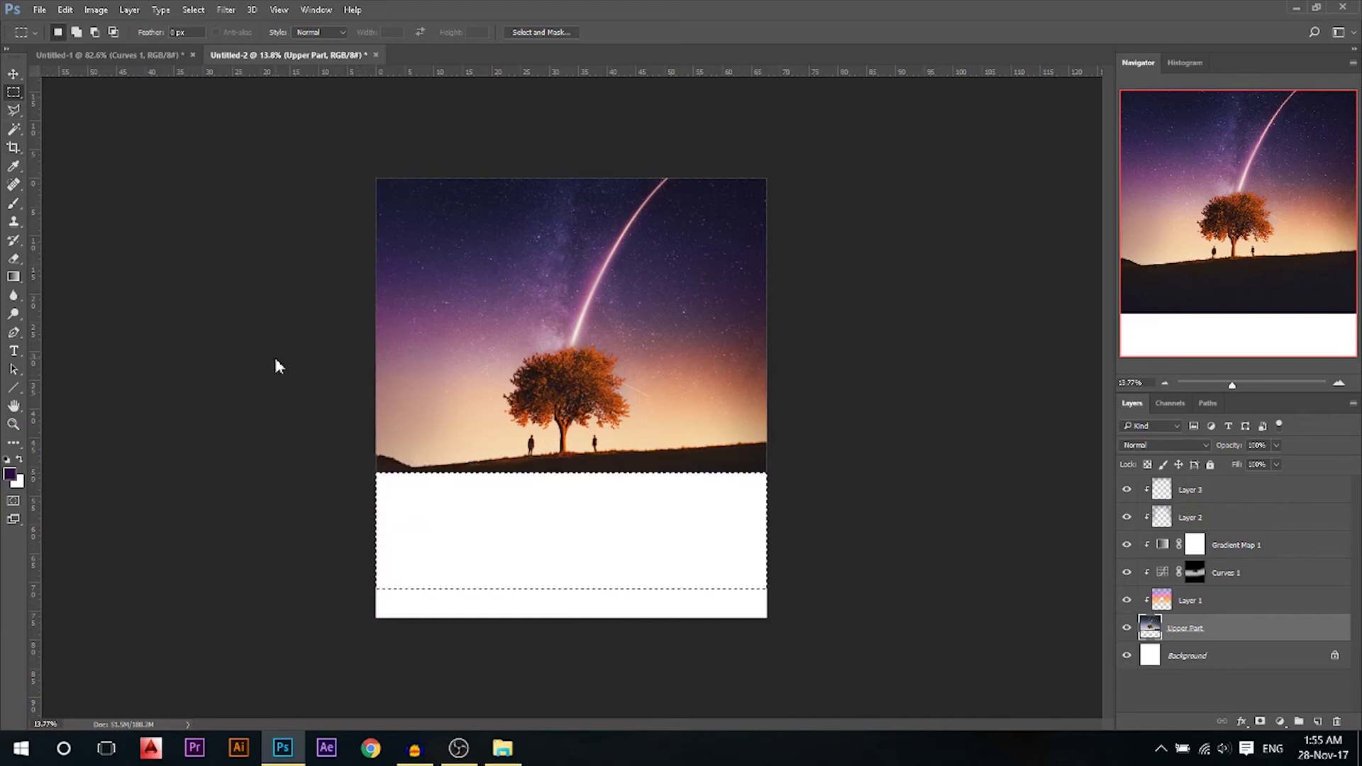
pyautogui.hotkey('ctrl', 'd')
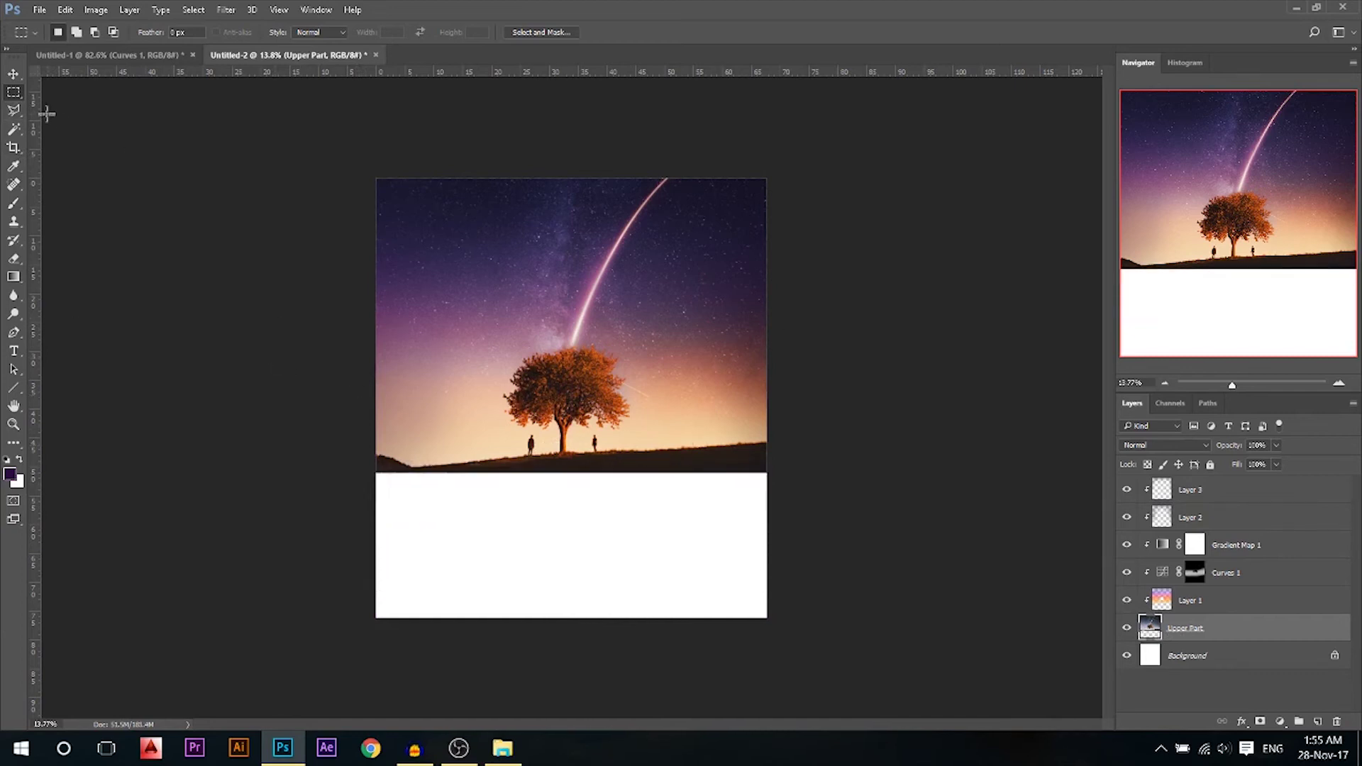
pyautogui.click(13, 74)
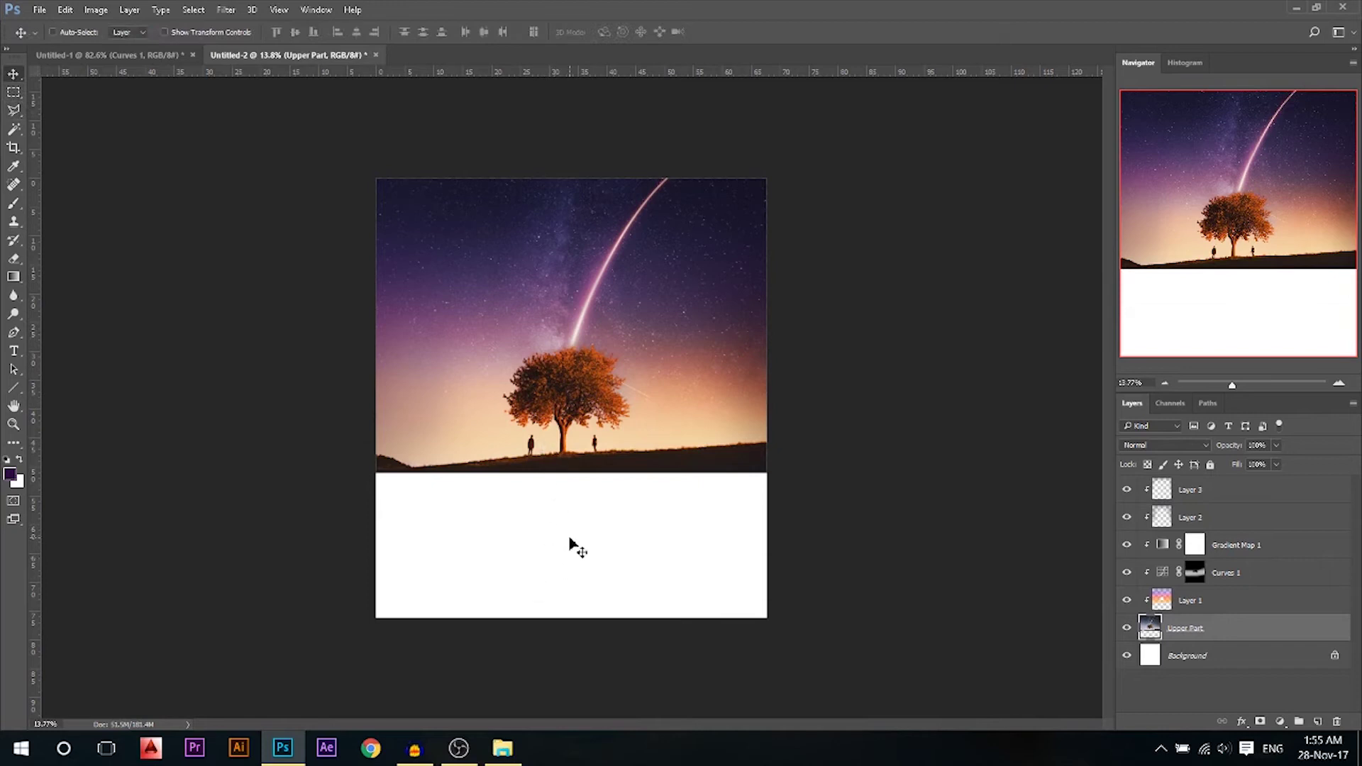
# - Duplicate Upper Part together with all its clipped layers and merge the copies into one layer
pyautogui.keyDown('shift'); pyautogui.click(1223, 501); pyautogui.keyUp('shift')
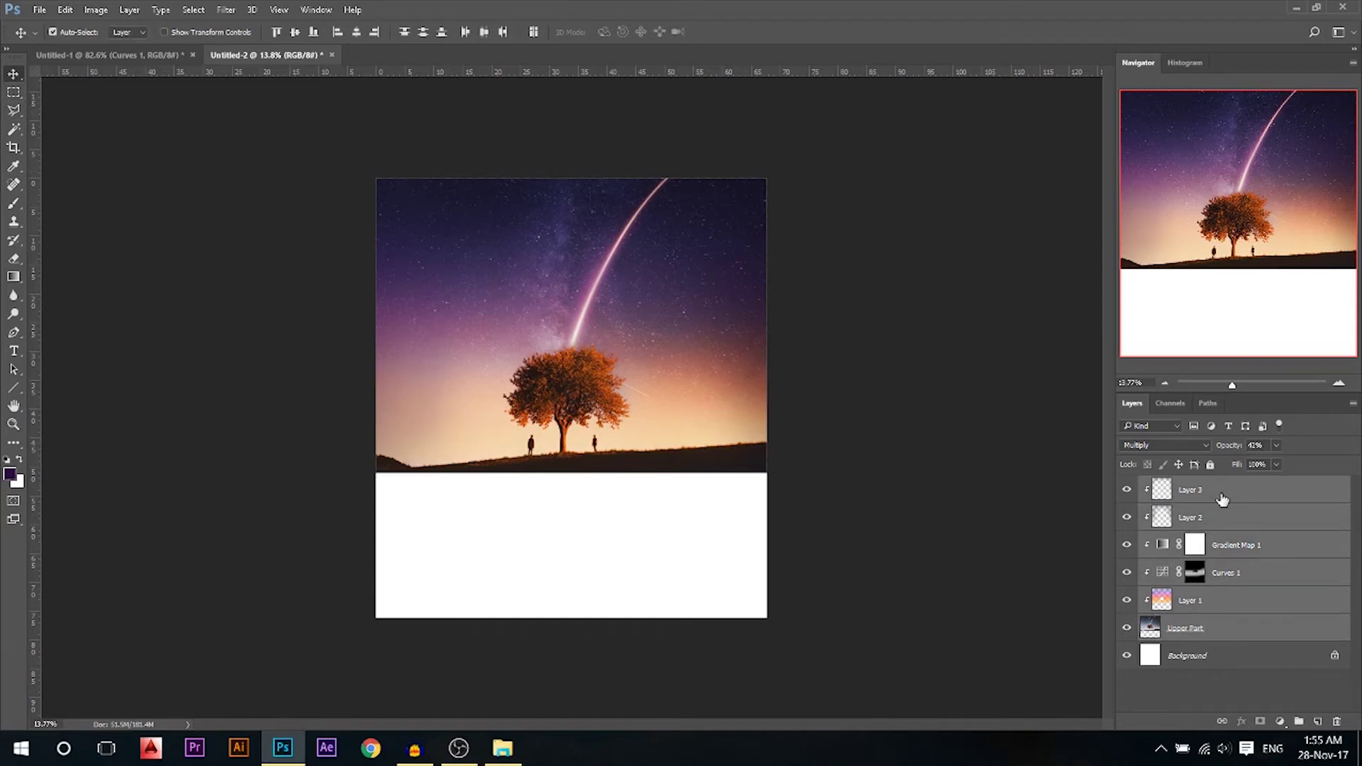
pyautogui.hotkey('ctrl', 'j')
pyautogui.moveTo(1222, 501); pyautogui.dragTo(1199, 639)
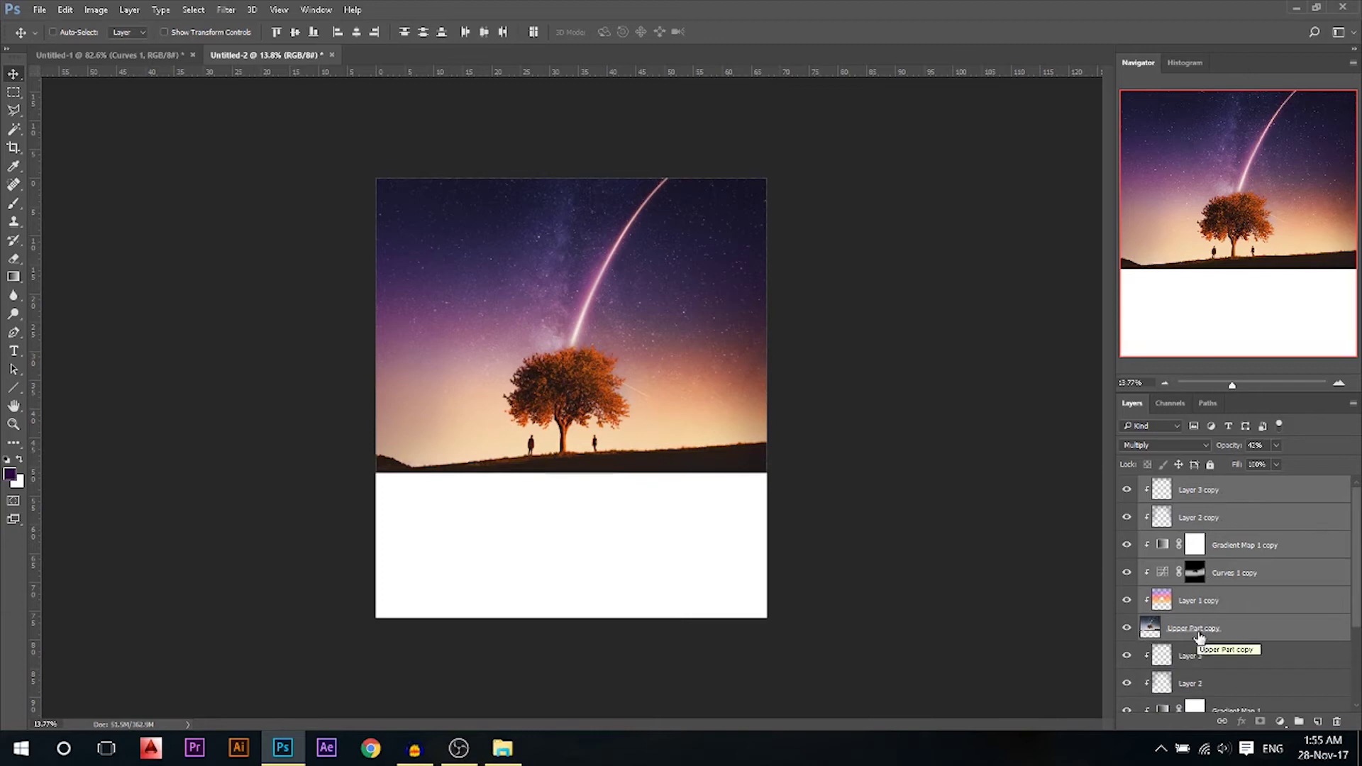
pyautogui.press('ctrl')
pyautogui.rightClick(1199, 638)
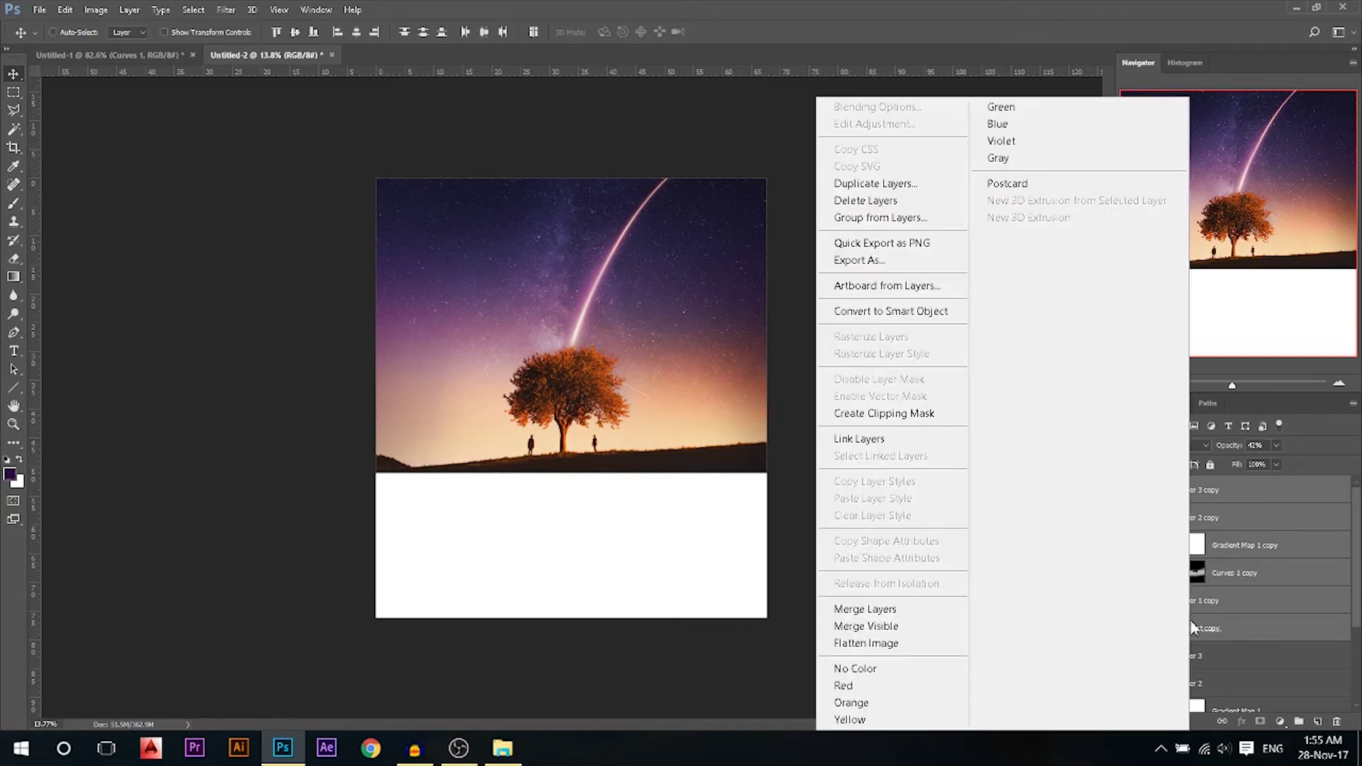
pyautogui.click(944, 611)
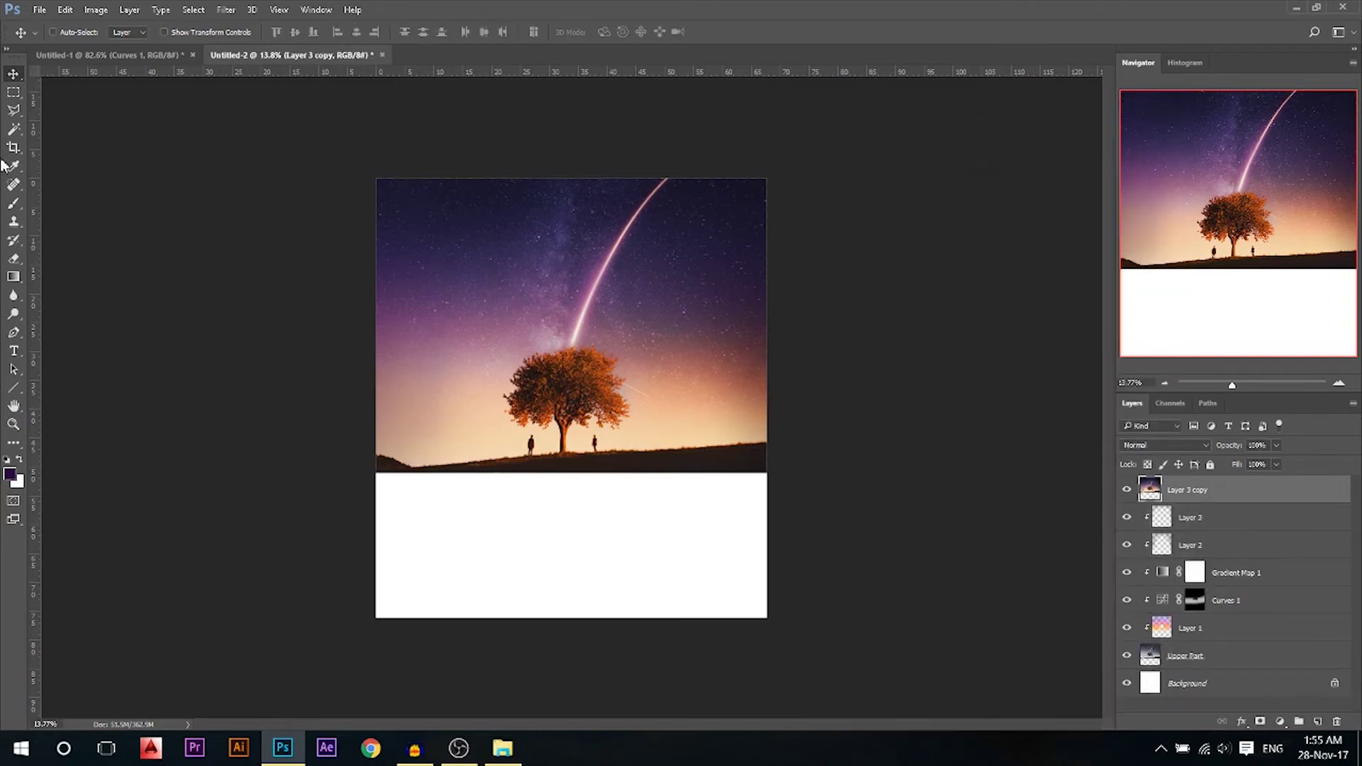
pyautogui.moveTo(536, 352); pyautogui.dragTo(616, 396)
pyautogui.press('ctrl')
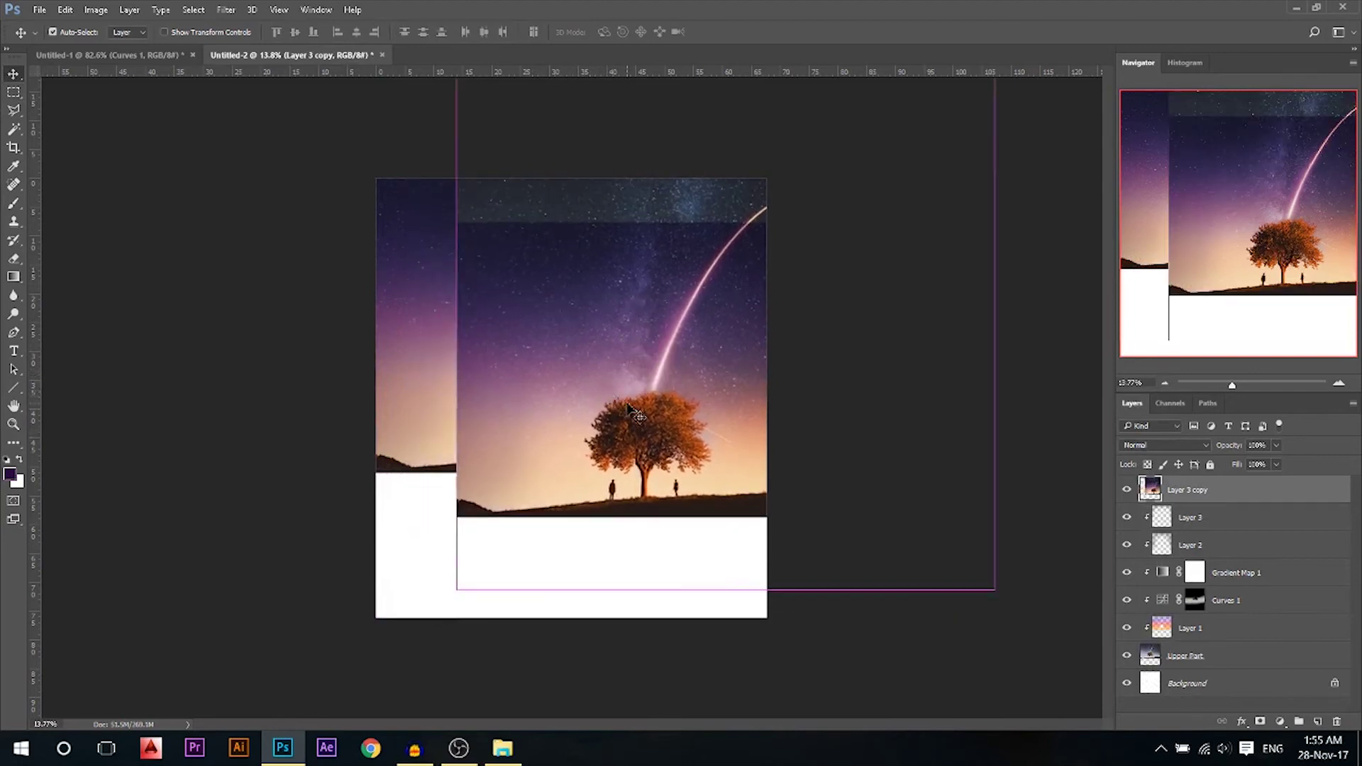
pyautogui.hotkey('ctrl', 'z')
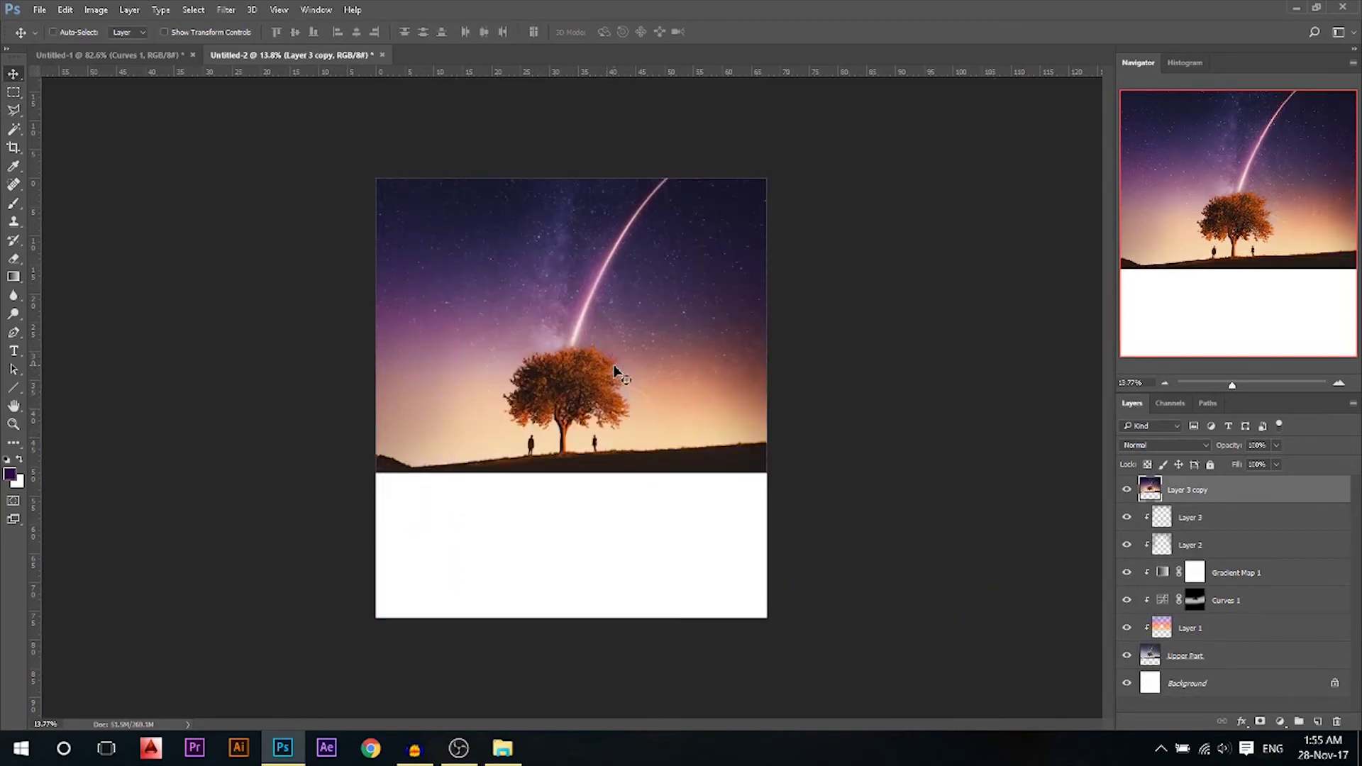
# - Flip the merged copy vertically and place it below the ground as a mirrored reflection of the scene
pyautogui.hotkey('ctrl', 't')
pyautogui.rightClick(619, 384)
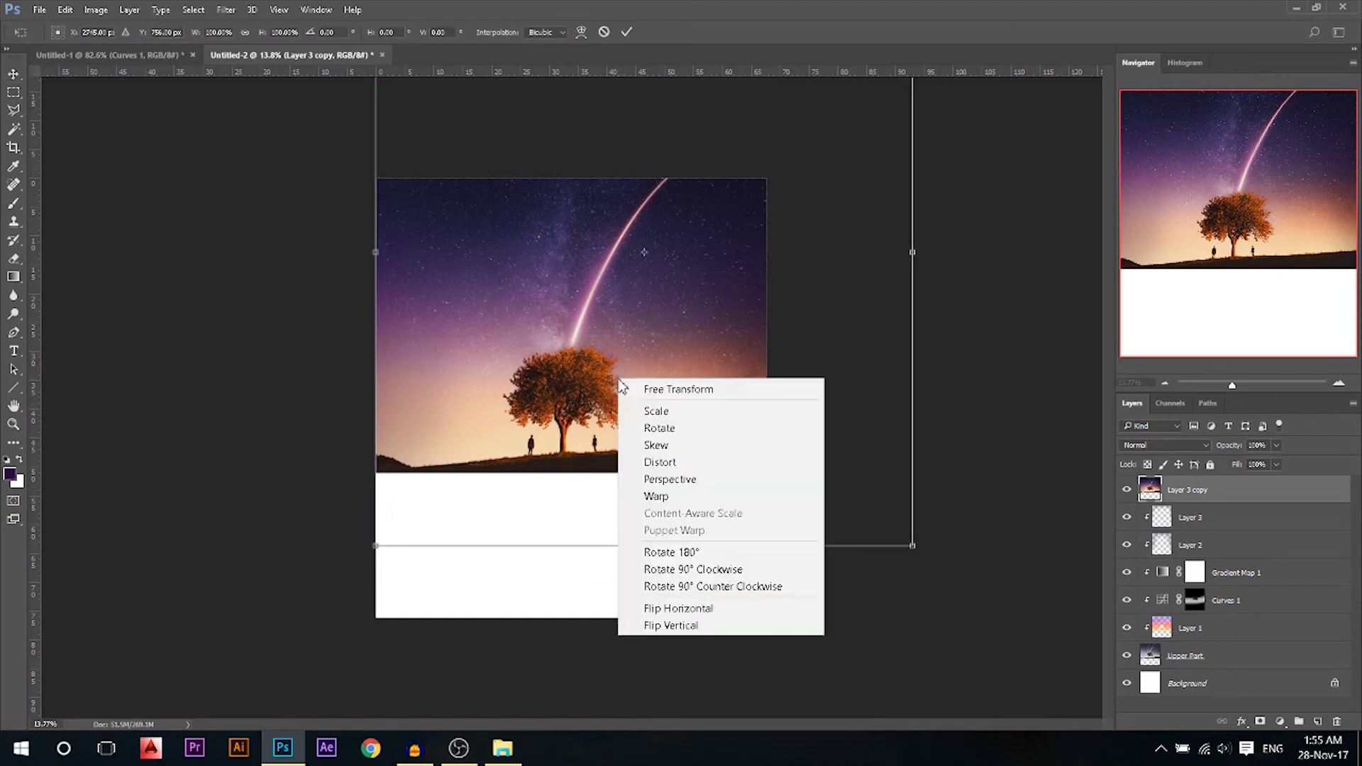
pyautogui.click(693, 628)
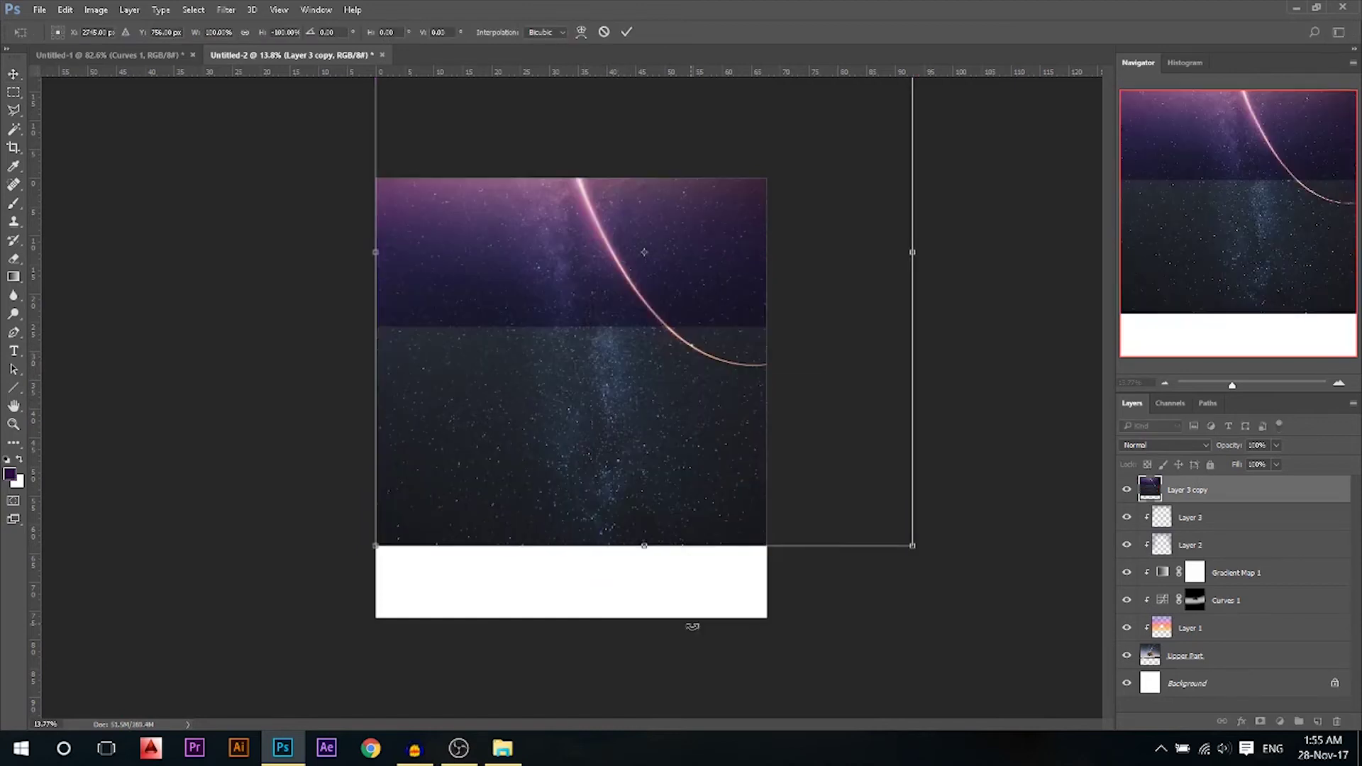
pyautogui.moveTo(586, 240); pyautogui.dragTo(584, 677)
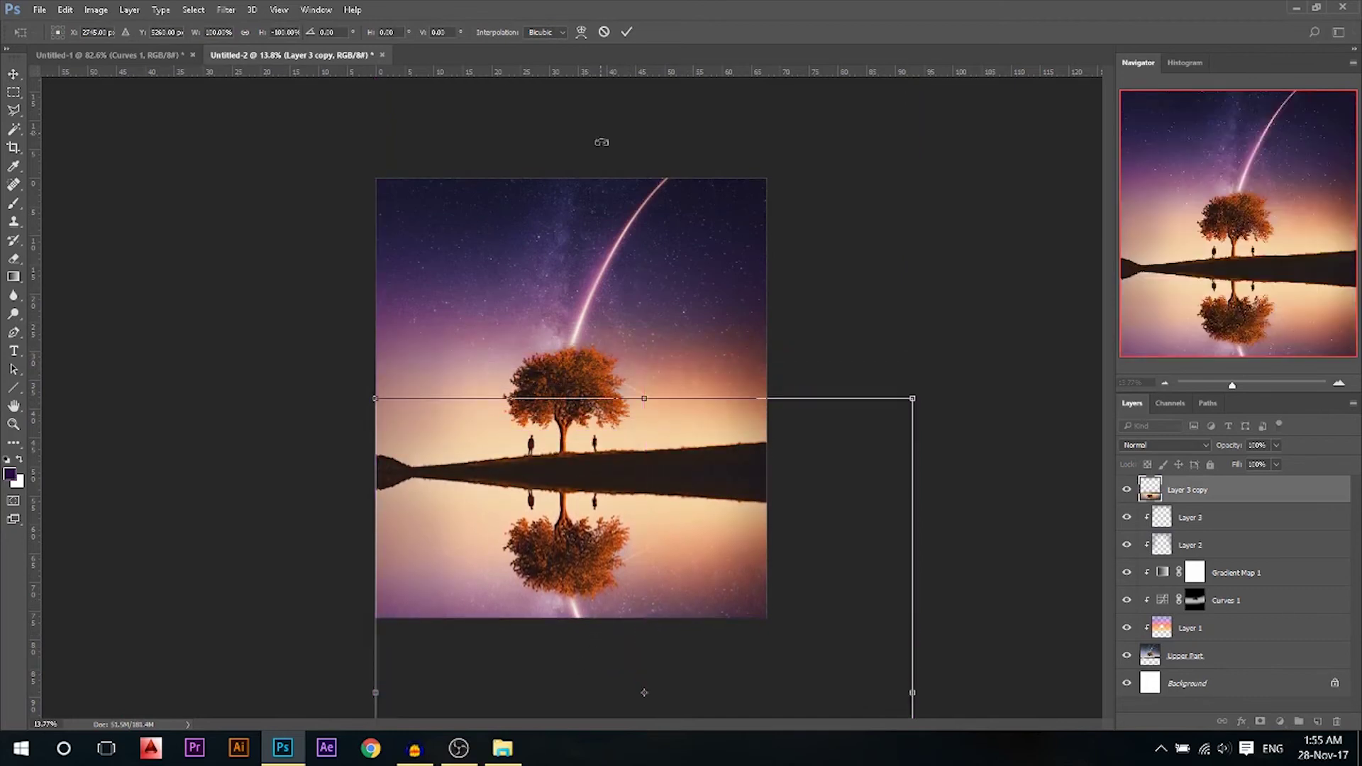
pyautogui.press('Return')
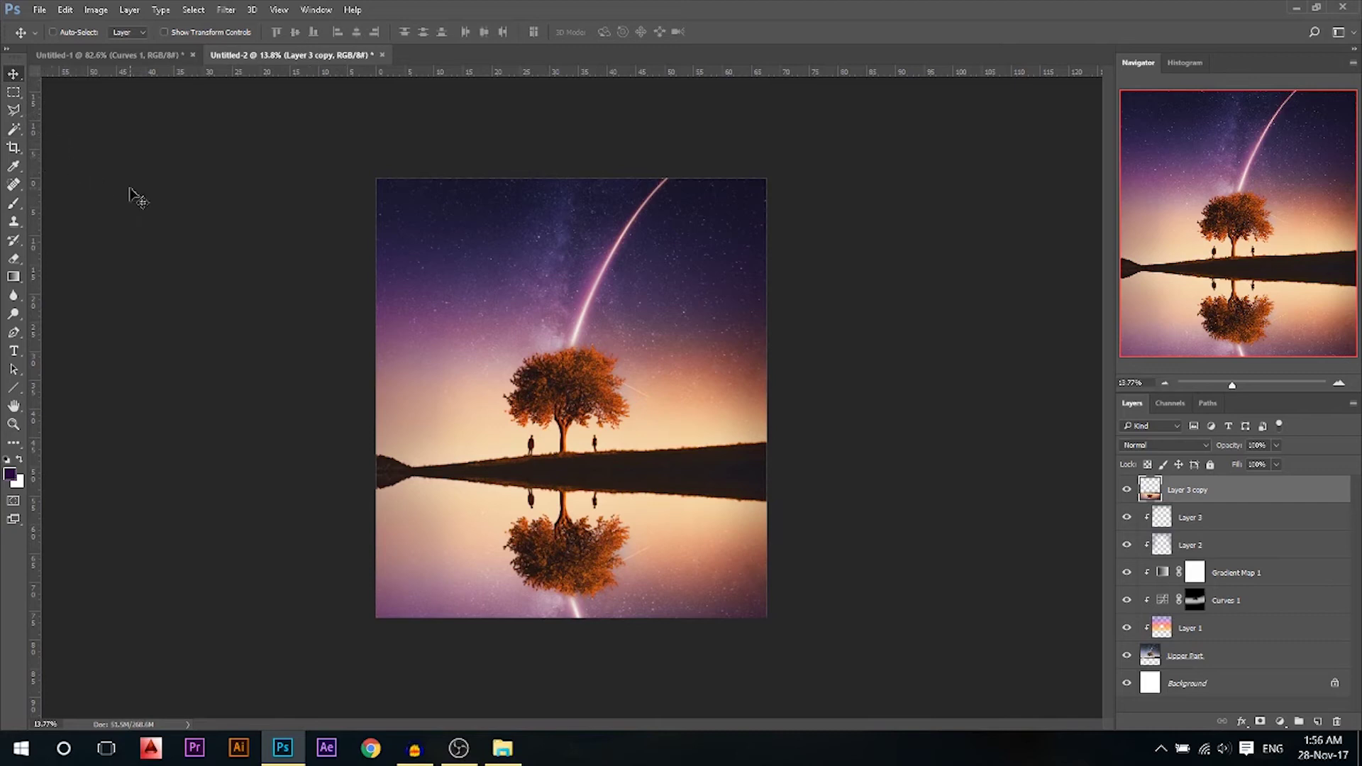
# - Show the rulers and place a vertical guide at the horizontal centre of the canvas
pyautogui.hotkey('ctrl', 'r')
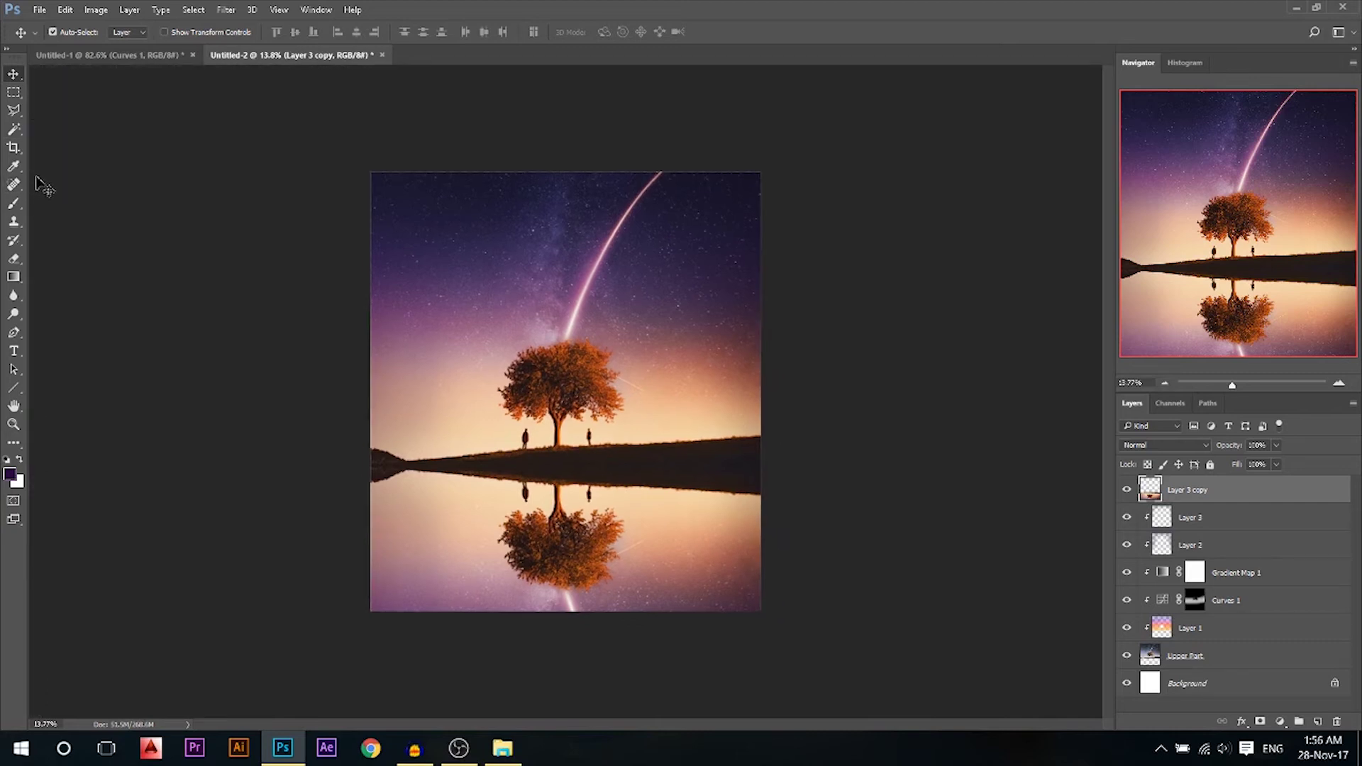
pyautogui.hotkey('ctrl', 'r')
pyautogui.moveTo(37, 197); pyautogui.dragTo(571, 117)
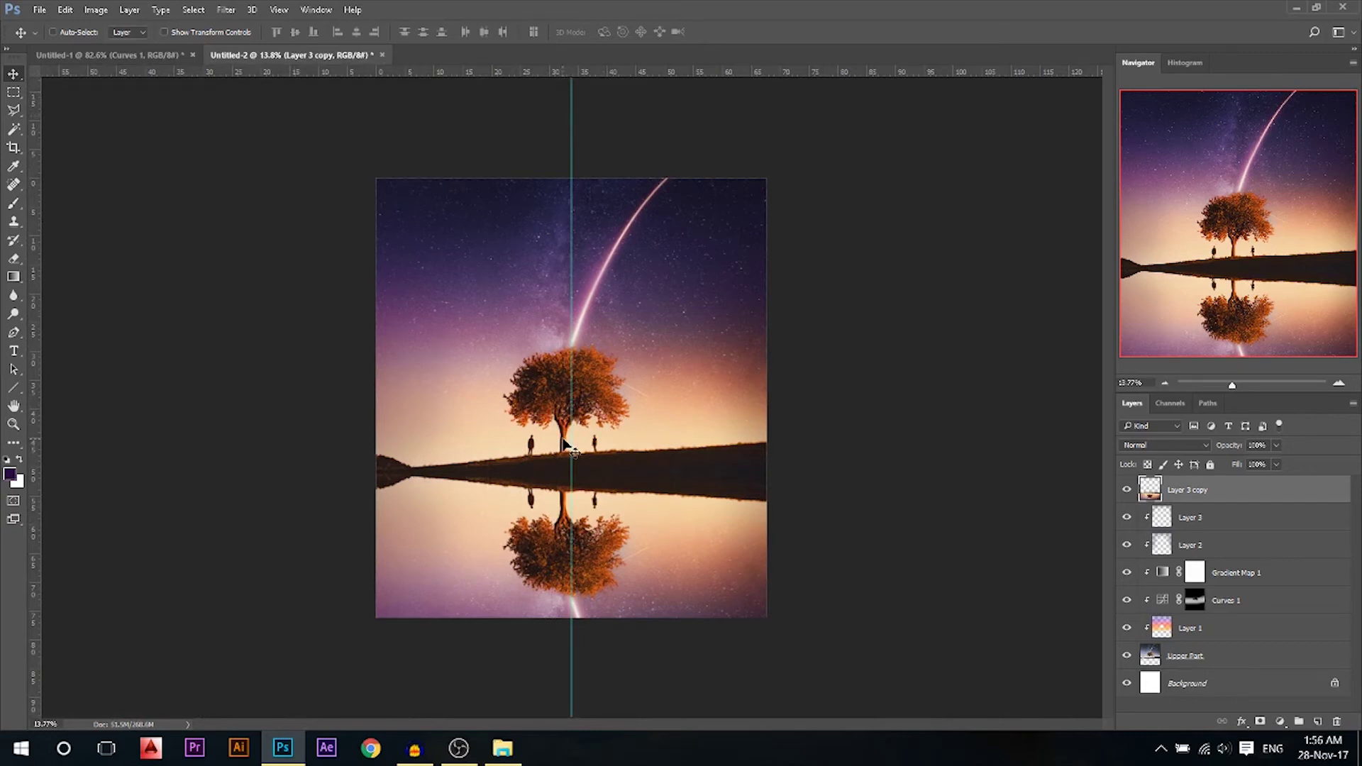
# - Stretch all layers above the Background slightly wider so the tree trunk meets the centre guide, and hide the guide
pyautogui.keyDown('shift'); pyautogui.click(1210, 662); pyautogui.keyUp('shift')
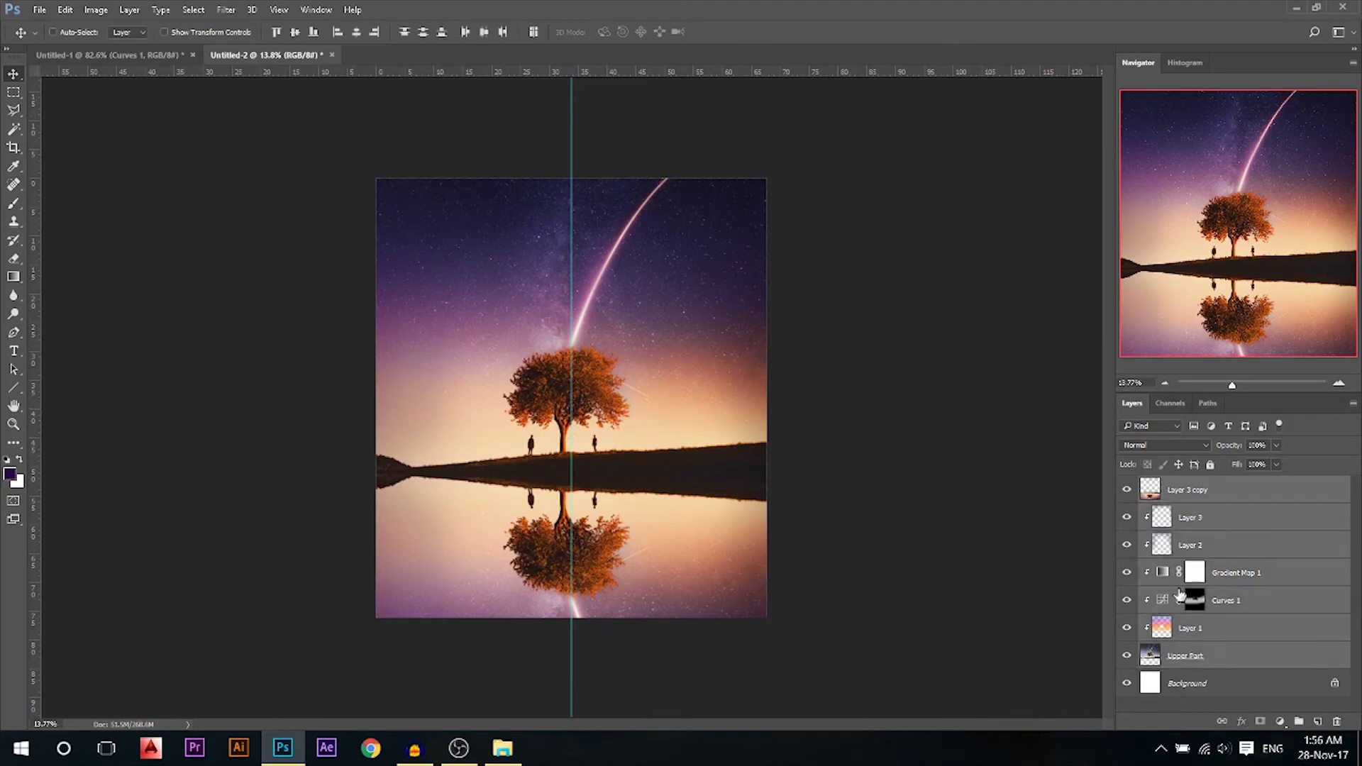
pyautogui.hotkey('ctrl', 't')
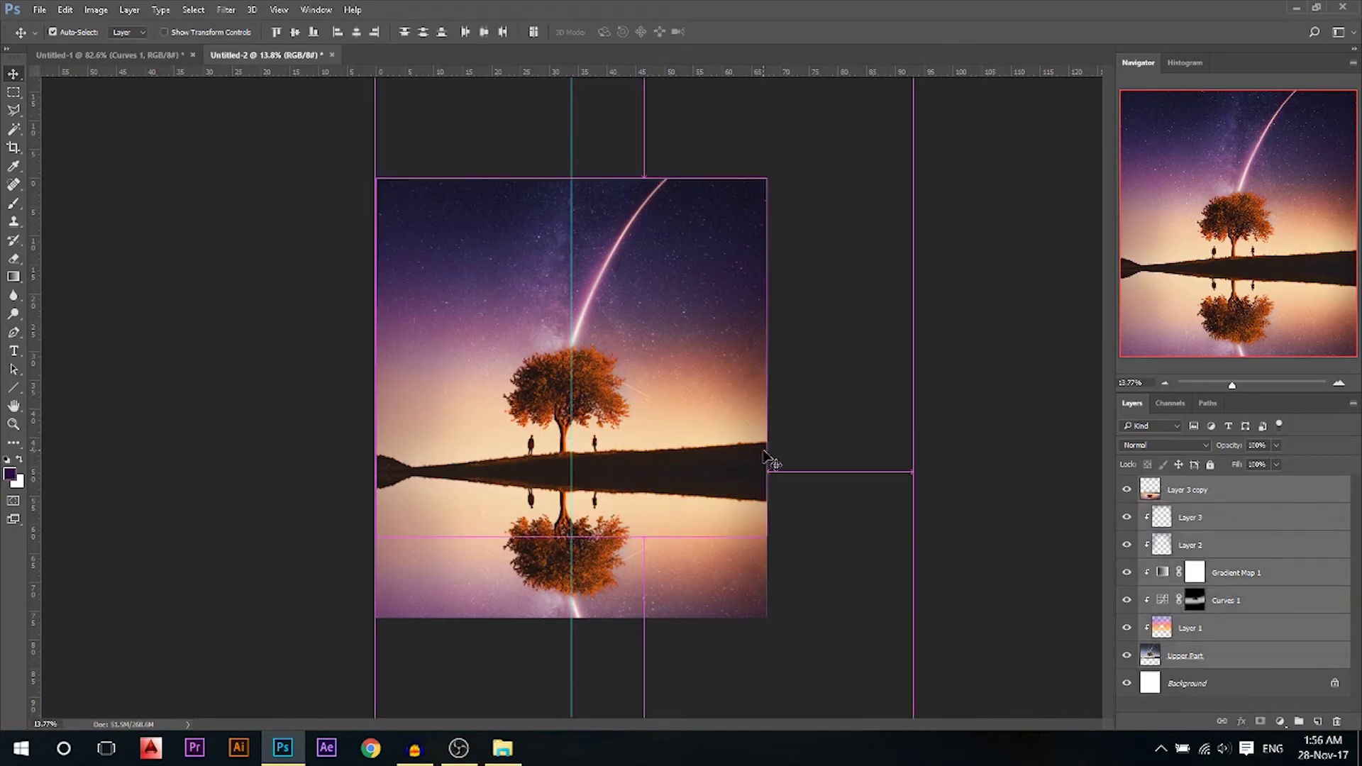
pyautogui.moveTo(915, 472); pyautogui.dragTo(941, 472)
pyautogui.click(627, 31)
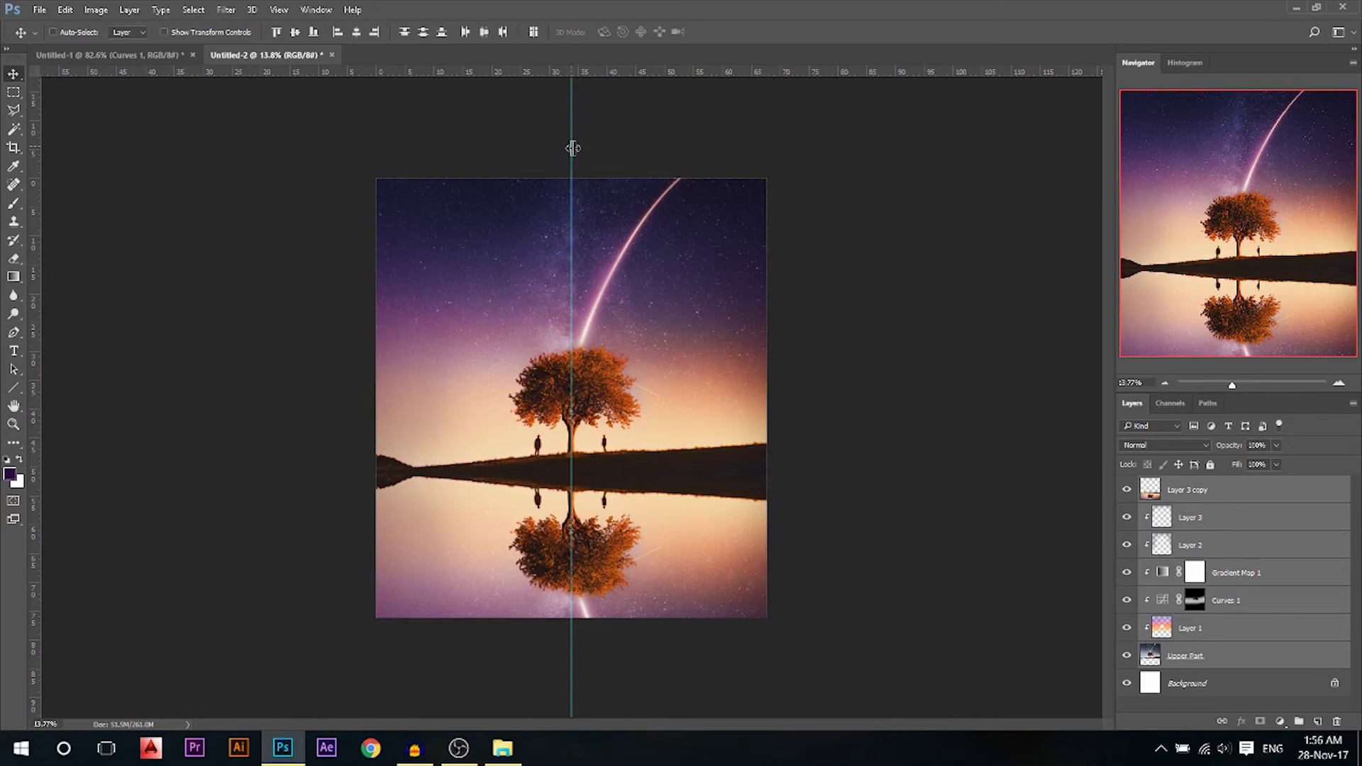
pyautogui.hotkey('ctrl', ';')
# - Duplicate the flipped reflection layer, Layer 3 copy
pyautogui.click(1228, 491)
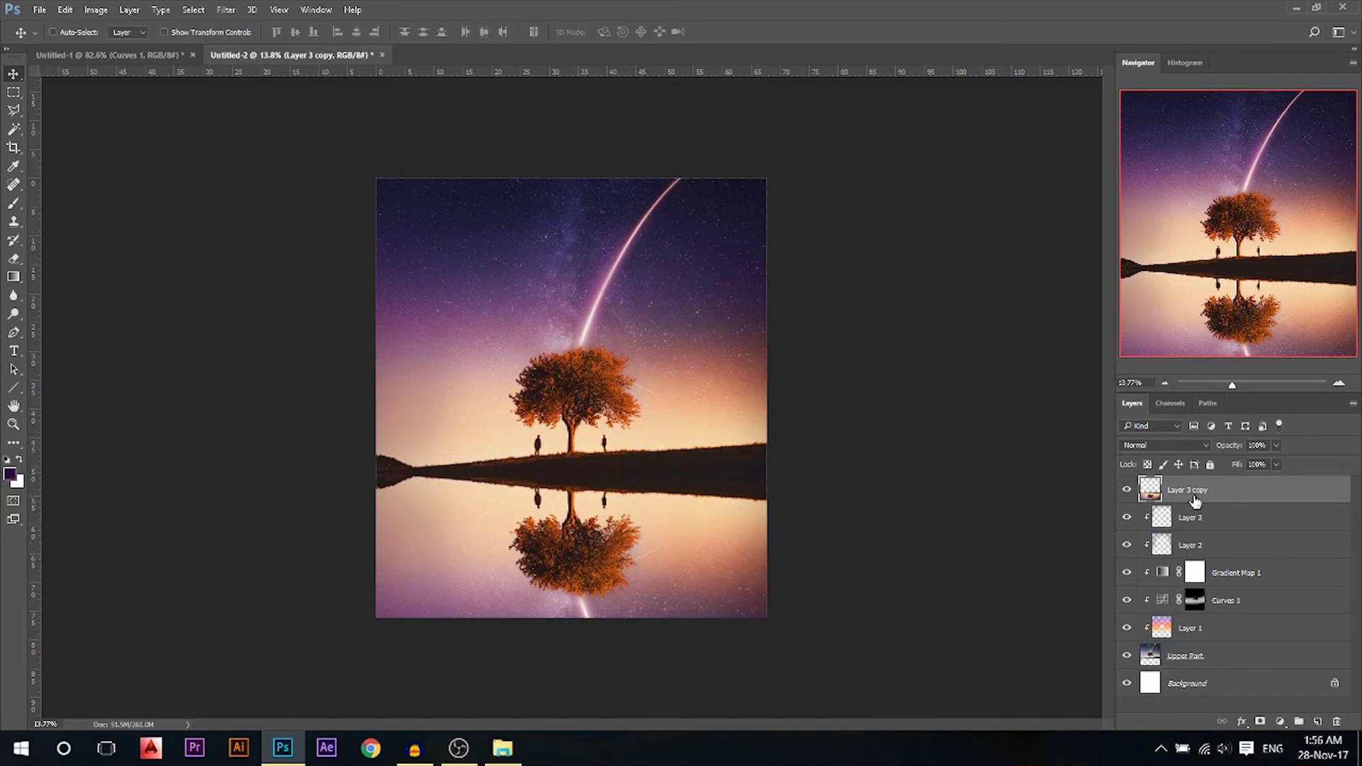
pyautogui.press('ctrl')
pyautogui.hotkey('ctrl', 'j')
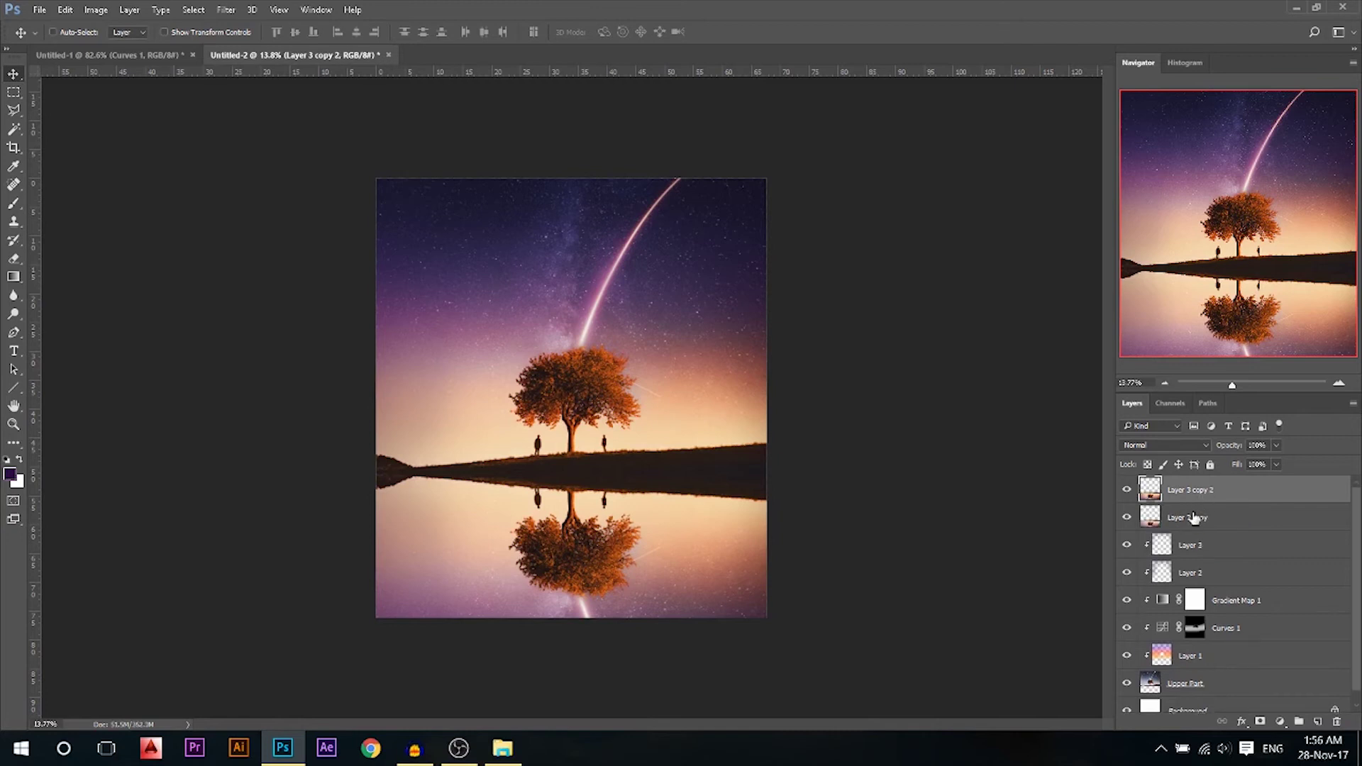
# - Apply a Motion Blur to the duplicated reflection layer at an angle of -90° and a distance of 17 pixels
pyautogui.click(226, 10)
pyautogui.moveTo(340, 211)
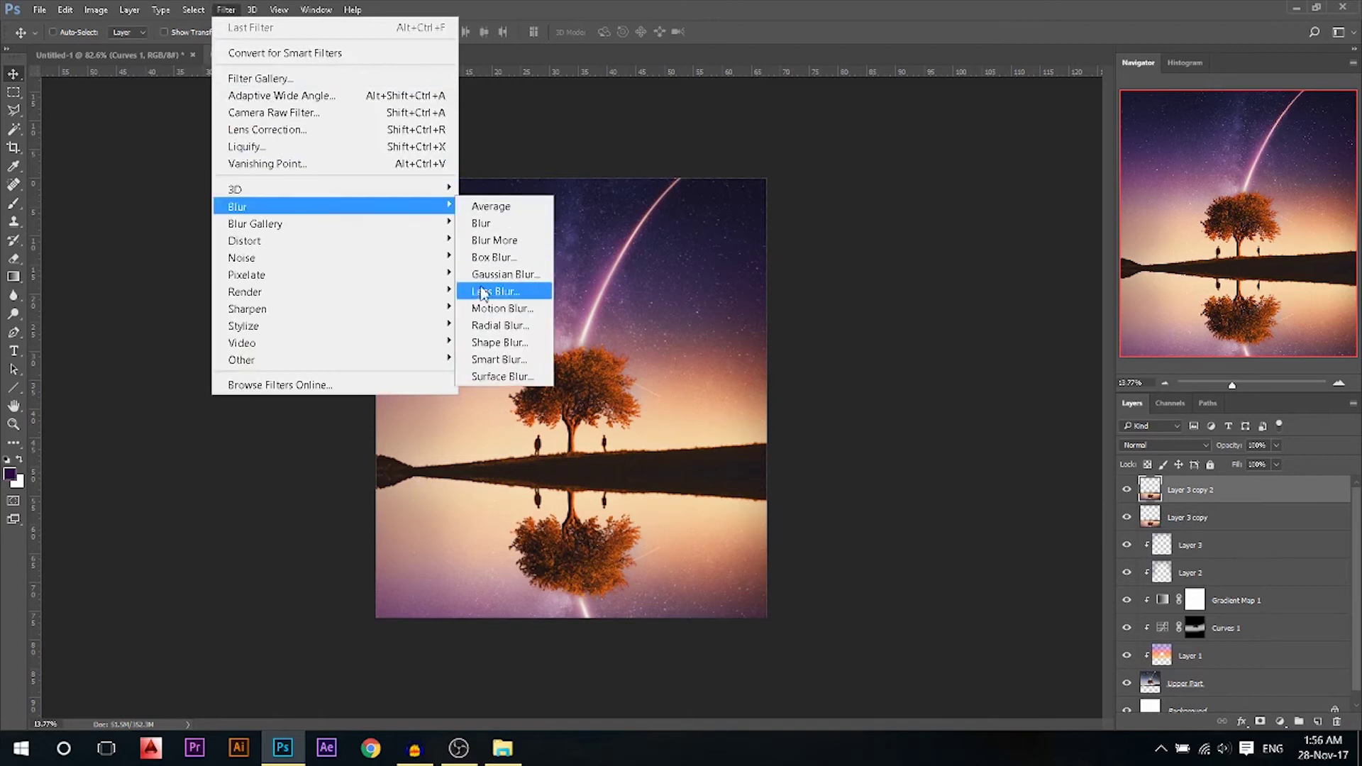
pyautogui.click(505, 309)
pyautogui.moveTo(594, 418); pyautogui.dragTo(593, 419)
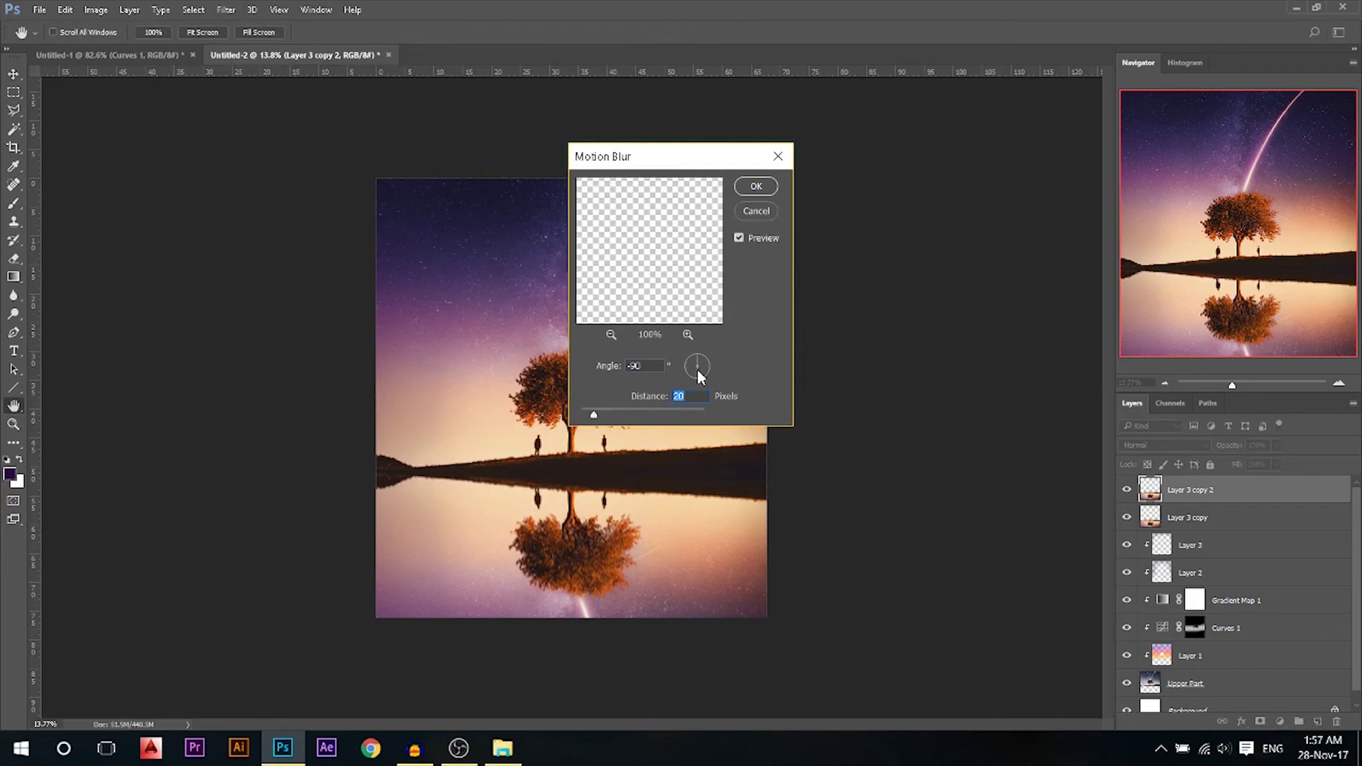
pyautogui.moveTo(594, 419); pyautogui.dragTo(593, 419)
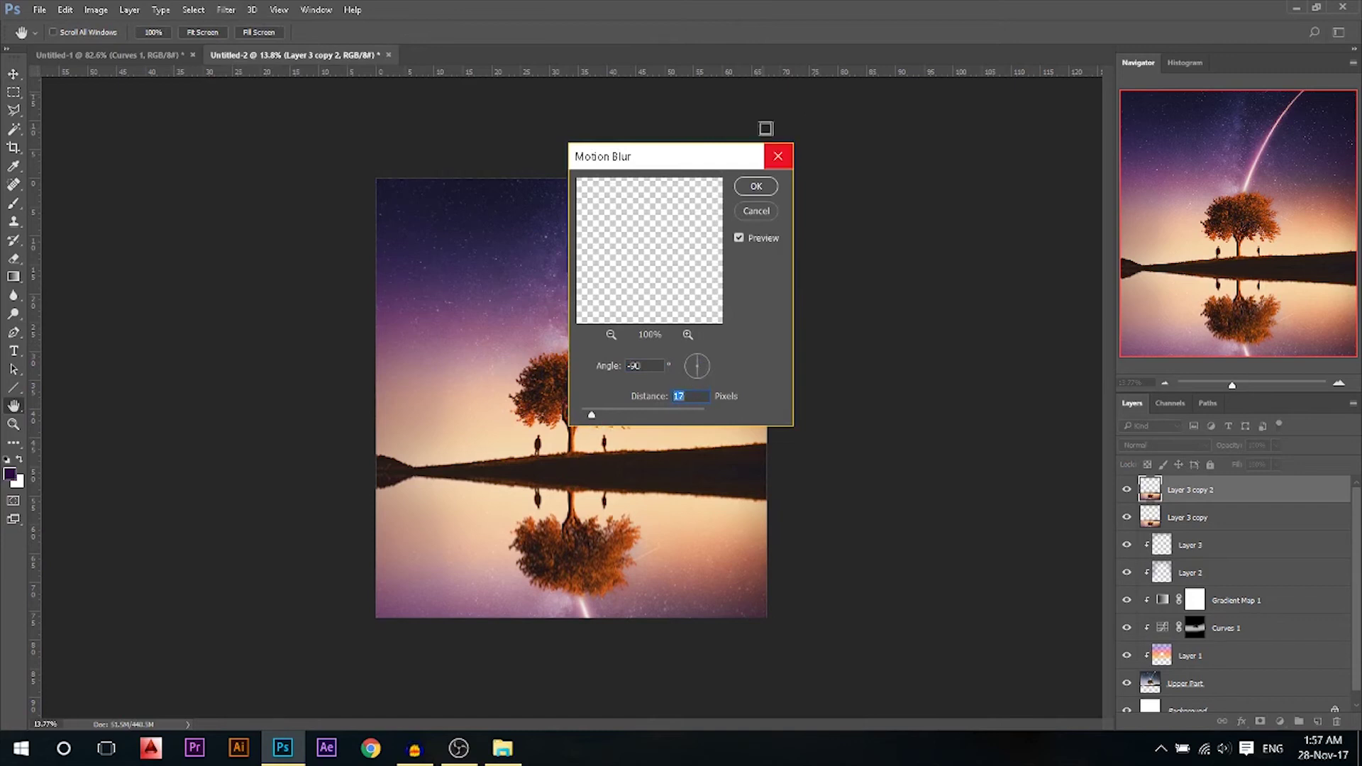
pyautogui.click(756, 186)
# - Apply a second Motion Blur to the duplicated reflection layer at a near-horizontal angle with a distance of 17 pixels
pyautogui.click(226, 9)
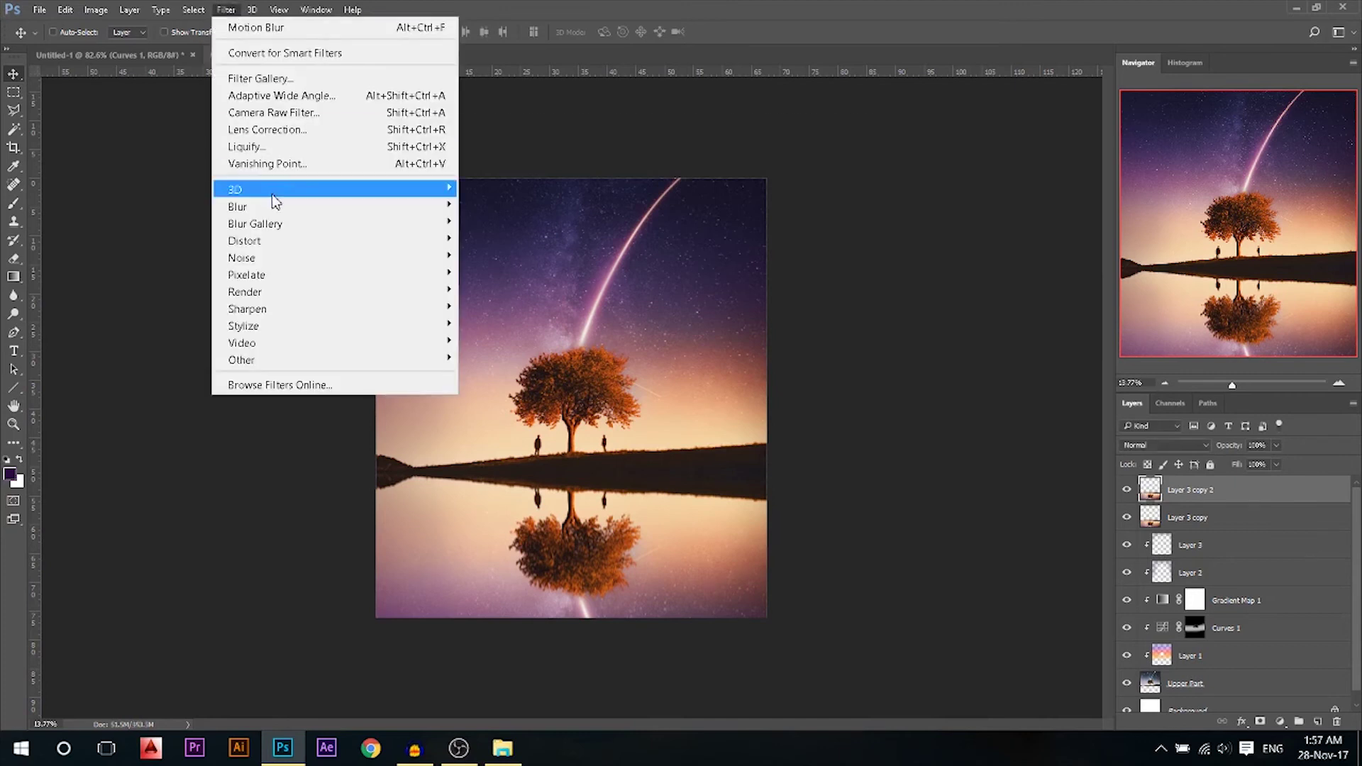
pyautogui.moveTo(275, 206)
pyautogui.click(511, 313)
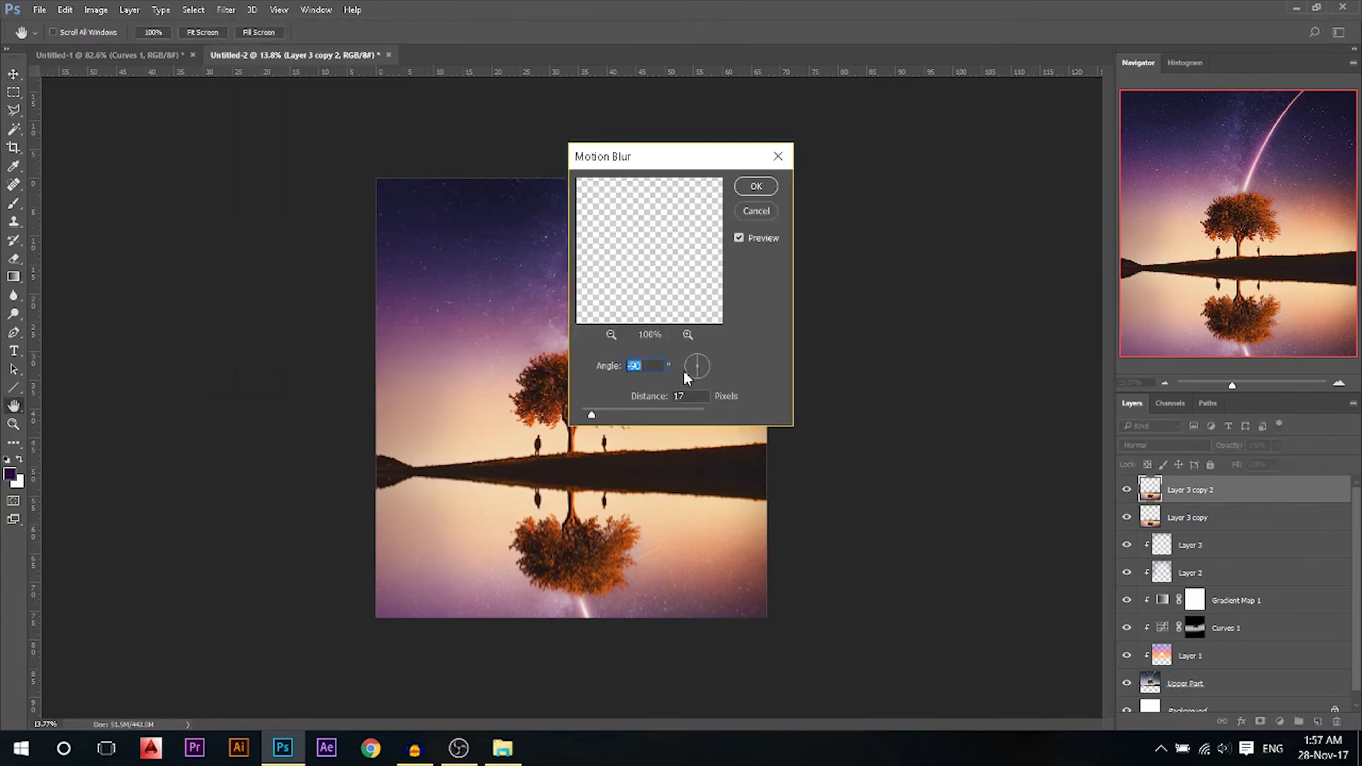
pyautogui.write('0')
pyautogui.press('Down')
pyautogui.press('Down')
pyautogui.click(756, 187)
pyautogui.press('v')
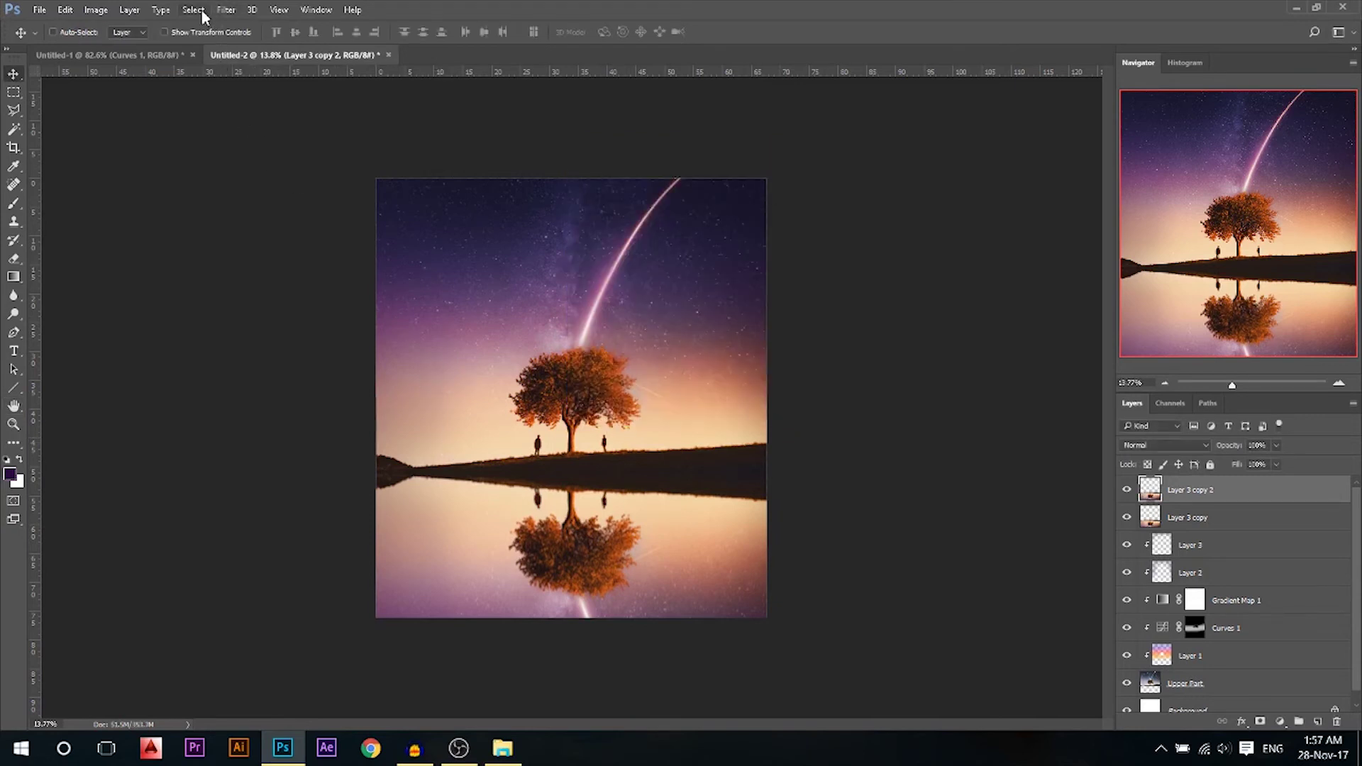
# - Distort the blurred reflection copy with the Wave filter, using a sine wave and a reduced scale
pyautogui.click(225, 11)
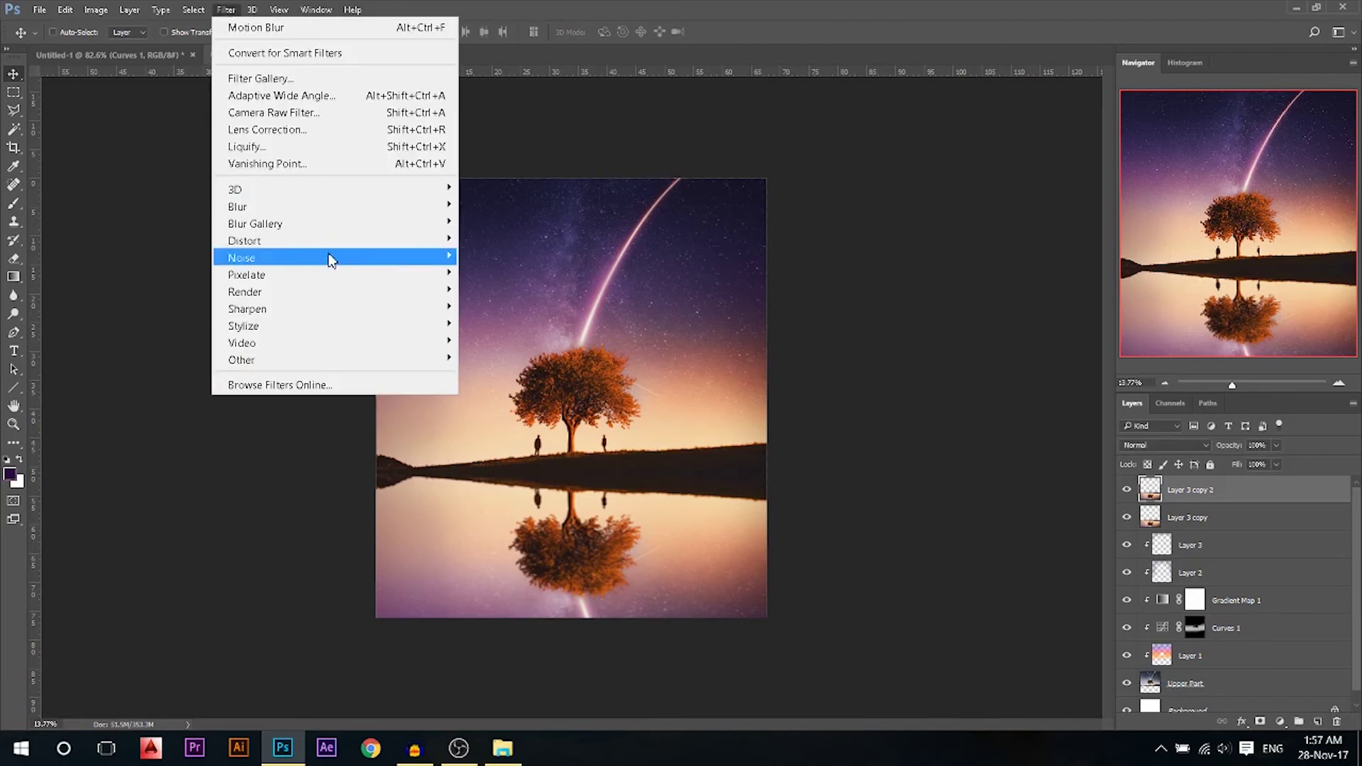
pyautogui.moveTo(368, 241)
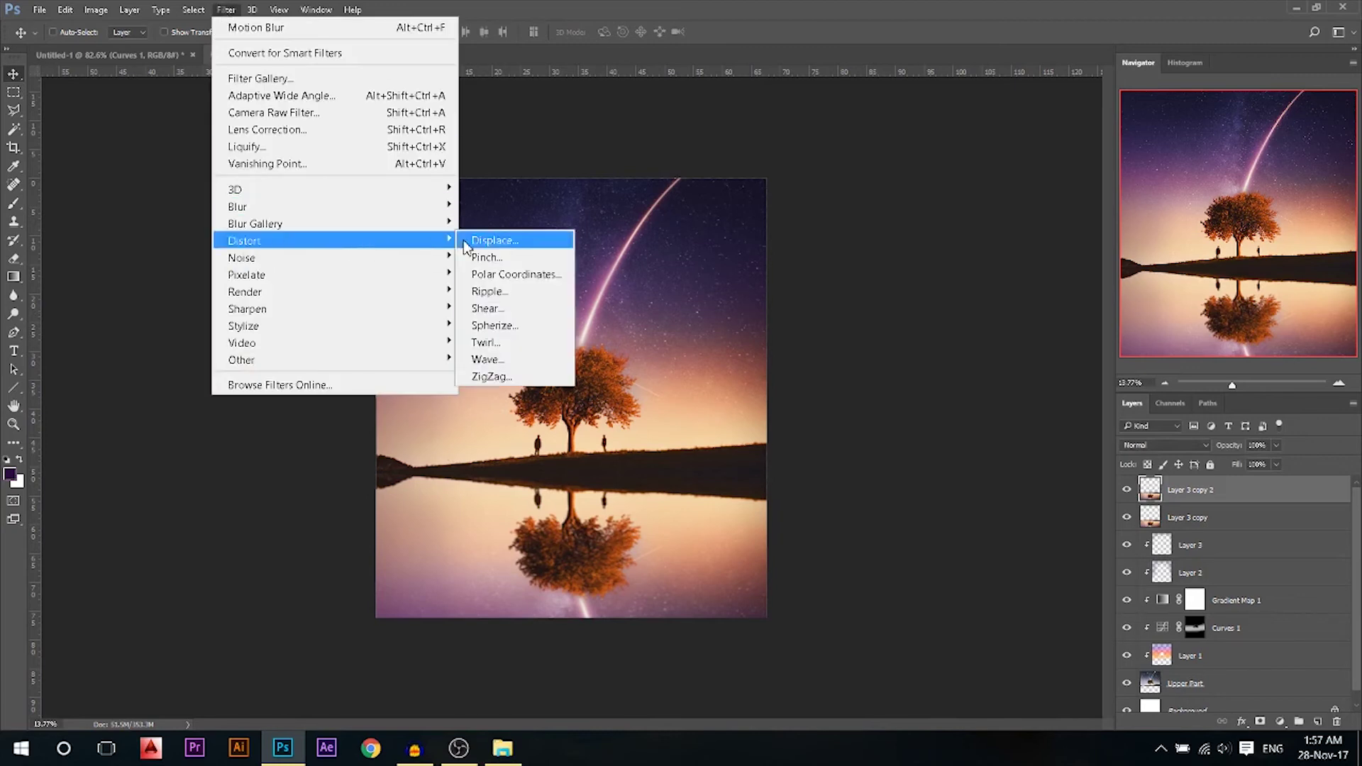
pyautogui.click(530, 364)
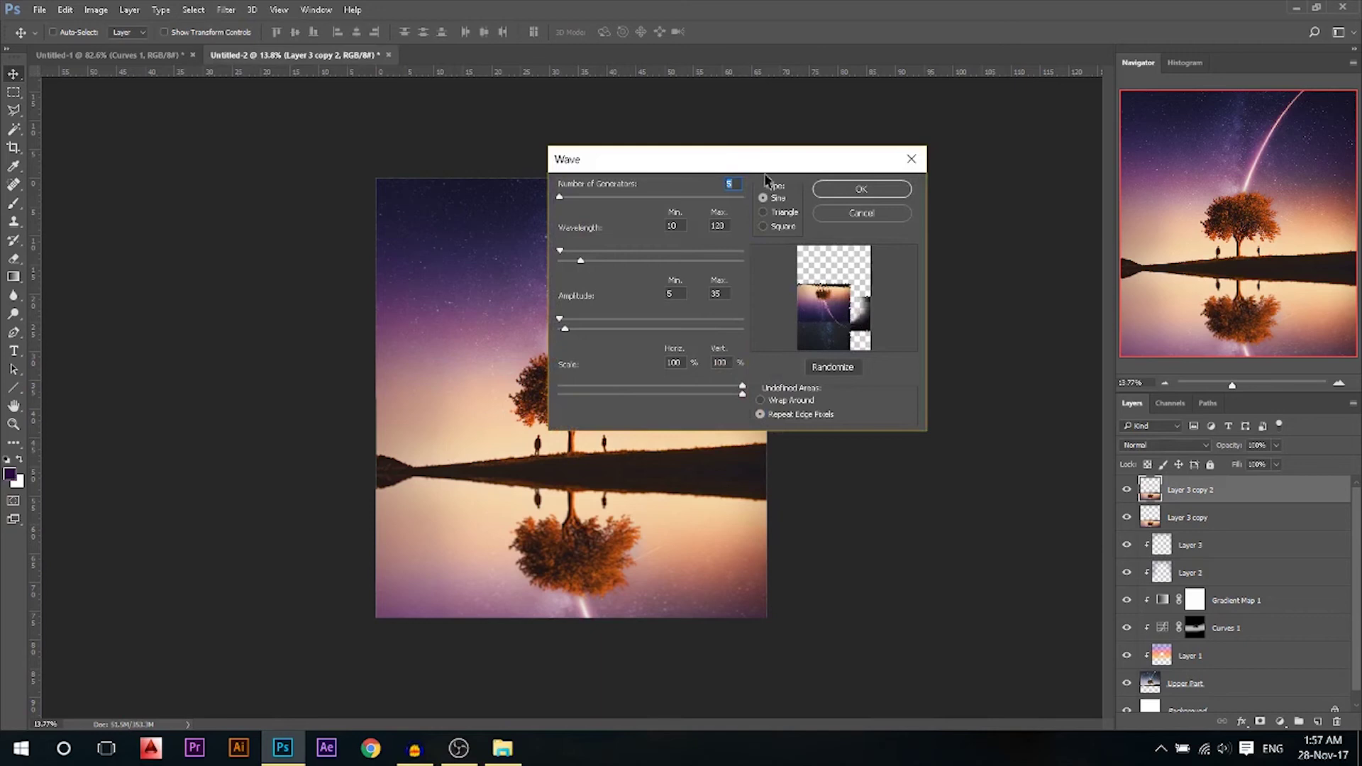
pyautogui.moveTo(782, 166); pyautogui.dragTo(900, 147)
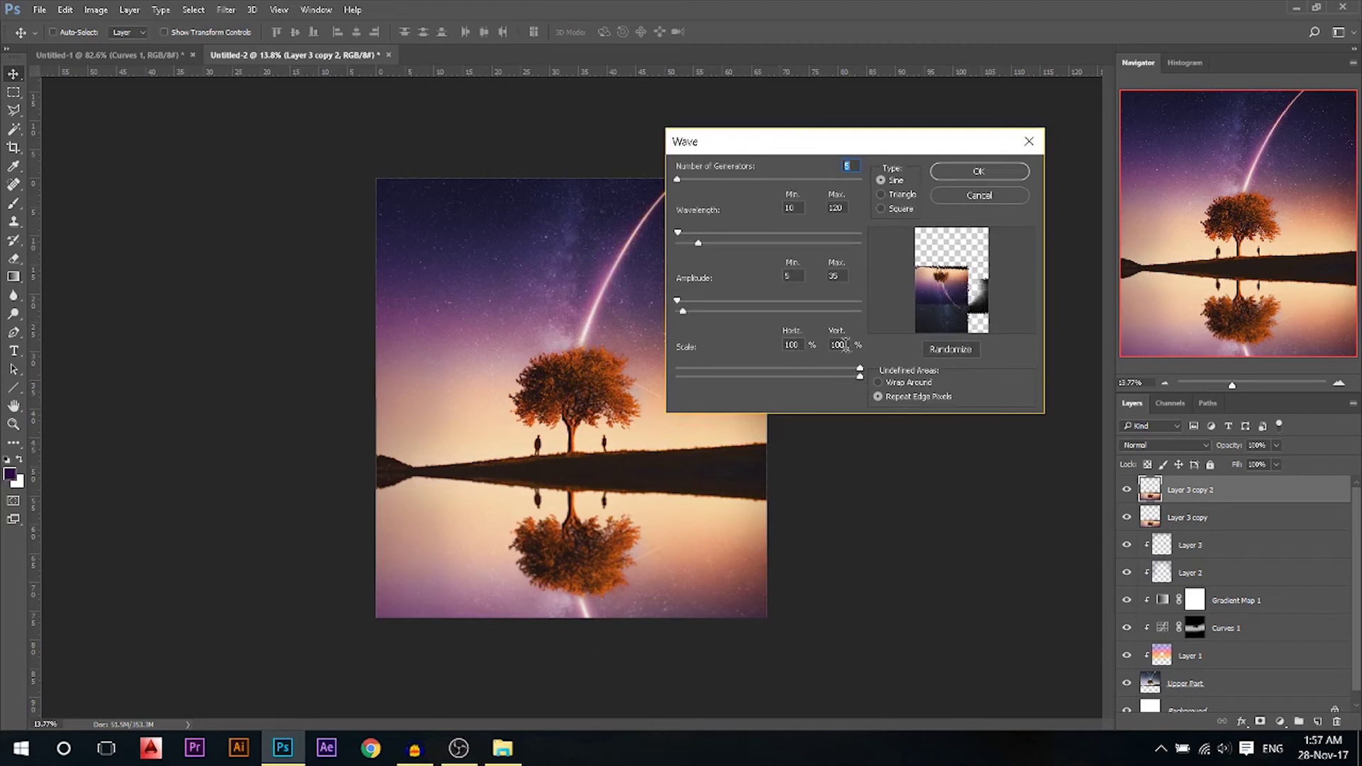
pyautogui.moveTo(862, 374); pyautogui.dragTo(835, 382)
pyautogui.moveTo(818, 375); pyautogui.dragTo(733, 378)
pyautogui.click(980, 173)
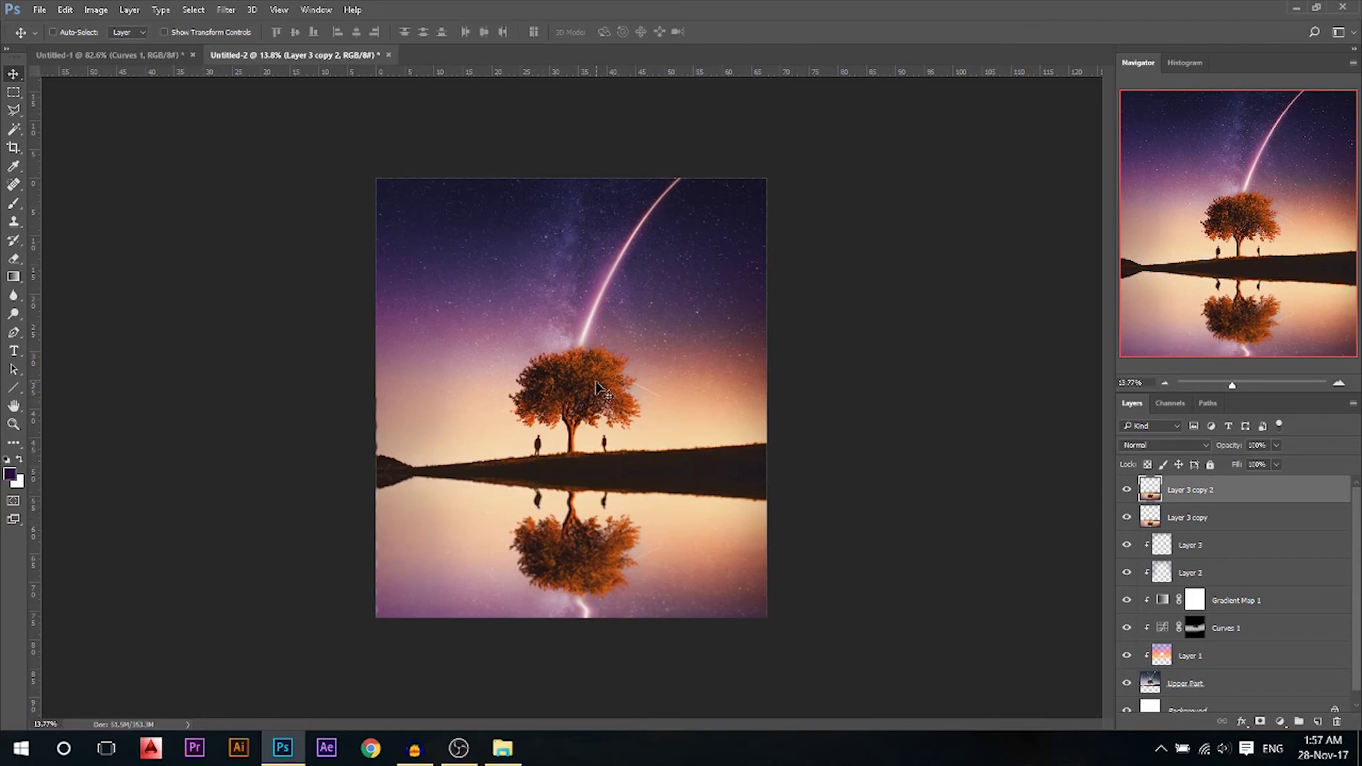
# - Add a new empty layer above the rippled reflection copy
pyautogui.hotkey('ctrl', '-')
pyautogui.scroll(1, 606, 409)
pyautogui.click(1318, 722)
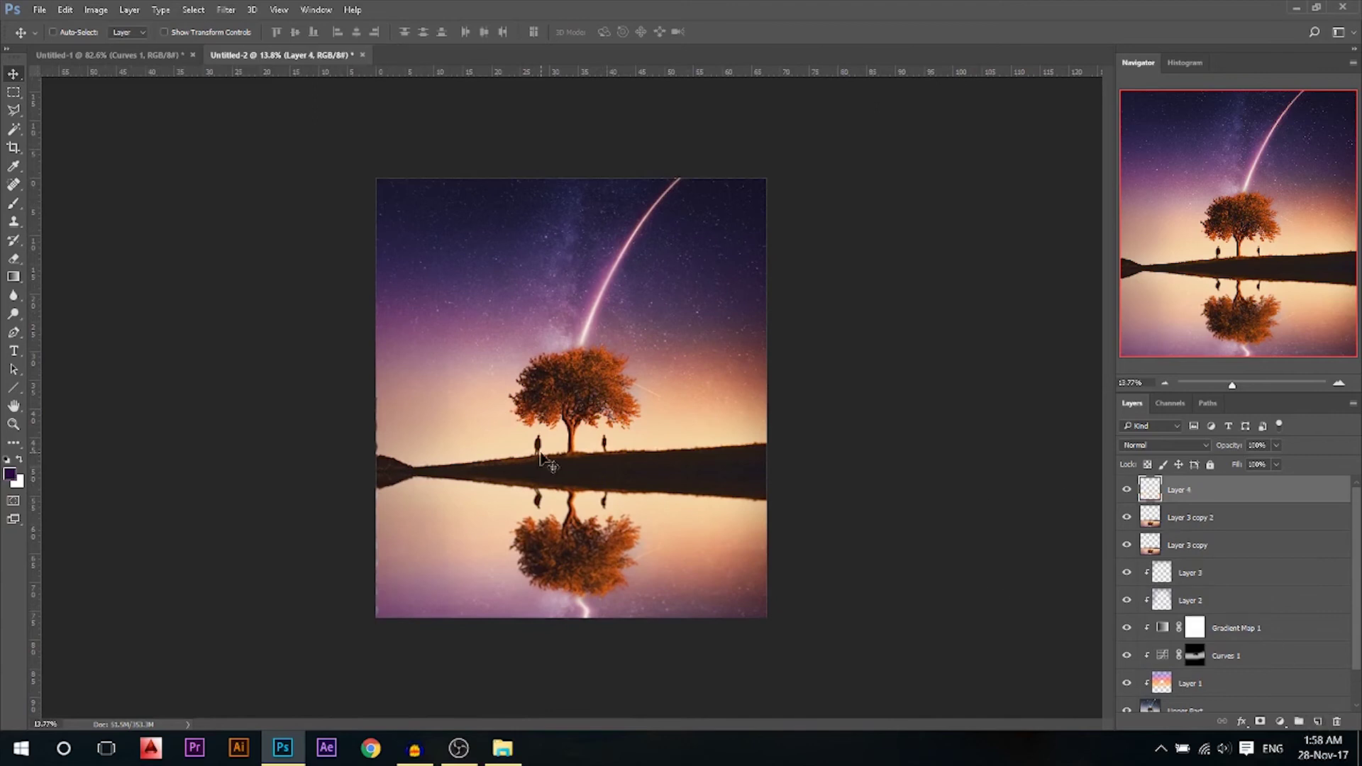
# - Set the foreground colour to a near-black blue, #04021f, for the Gradient tool
pyautogui.click(14, 278)
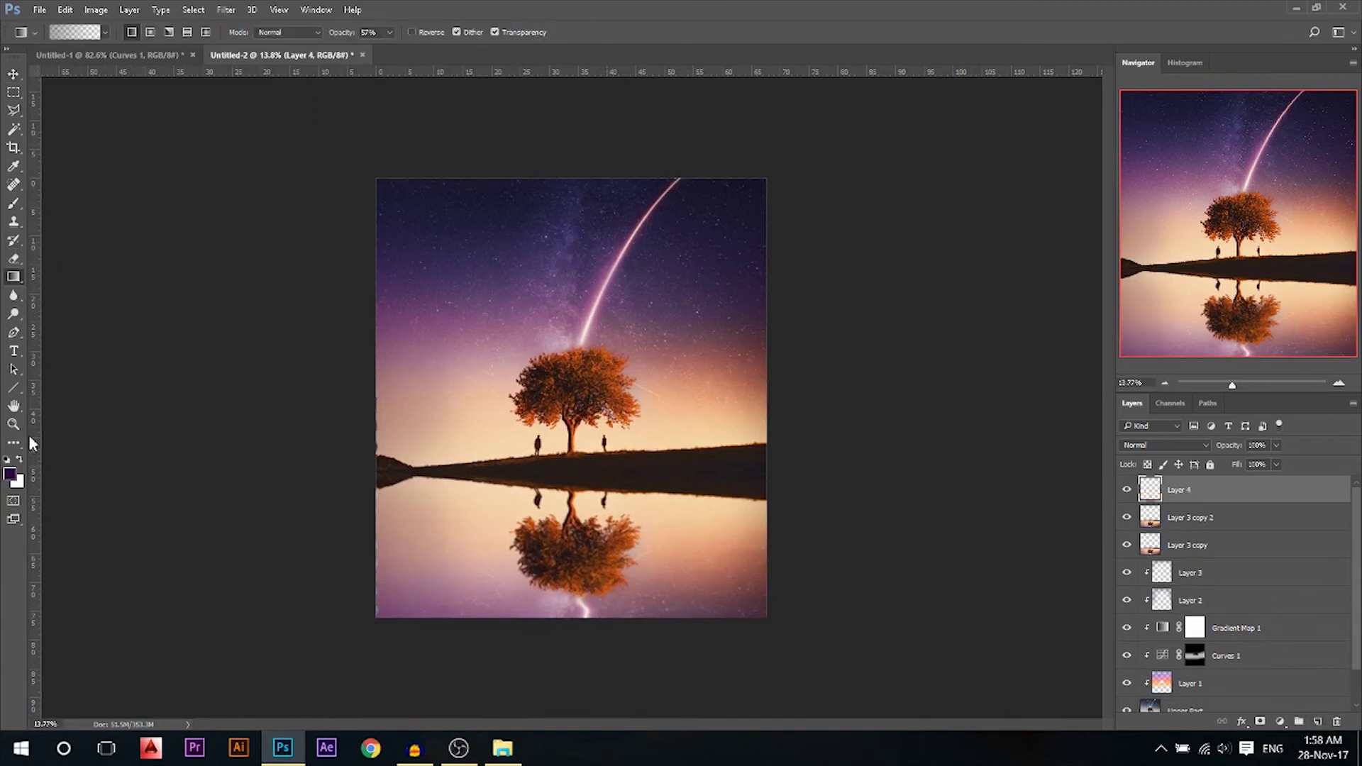
pyautogui.click(10, 474)
pyautogui.write('000000')
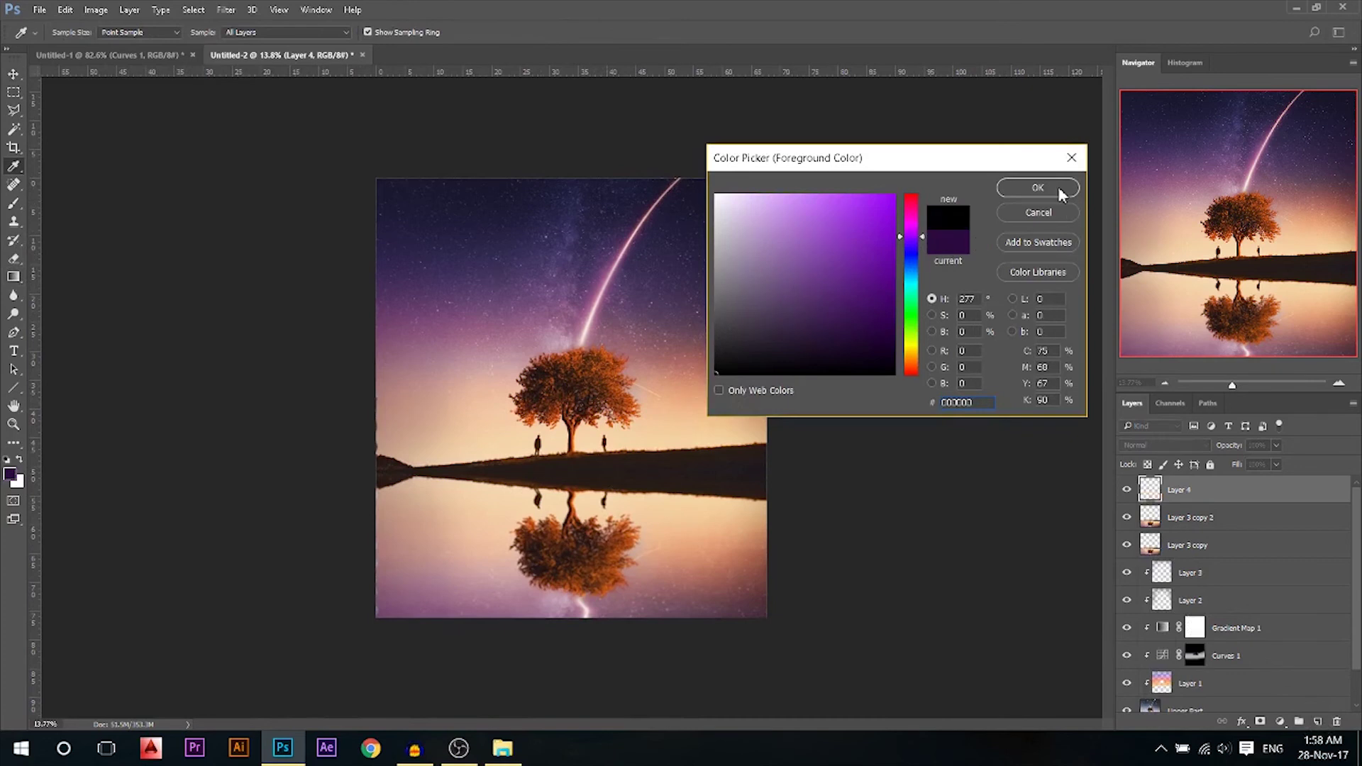
pyautogui.click(888, 354)
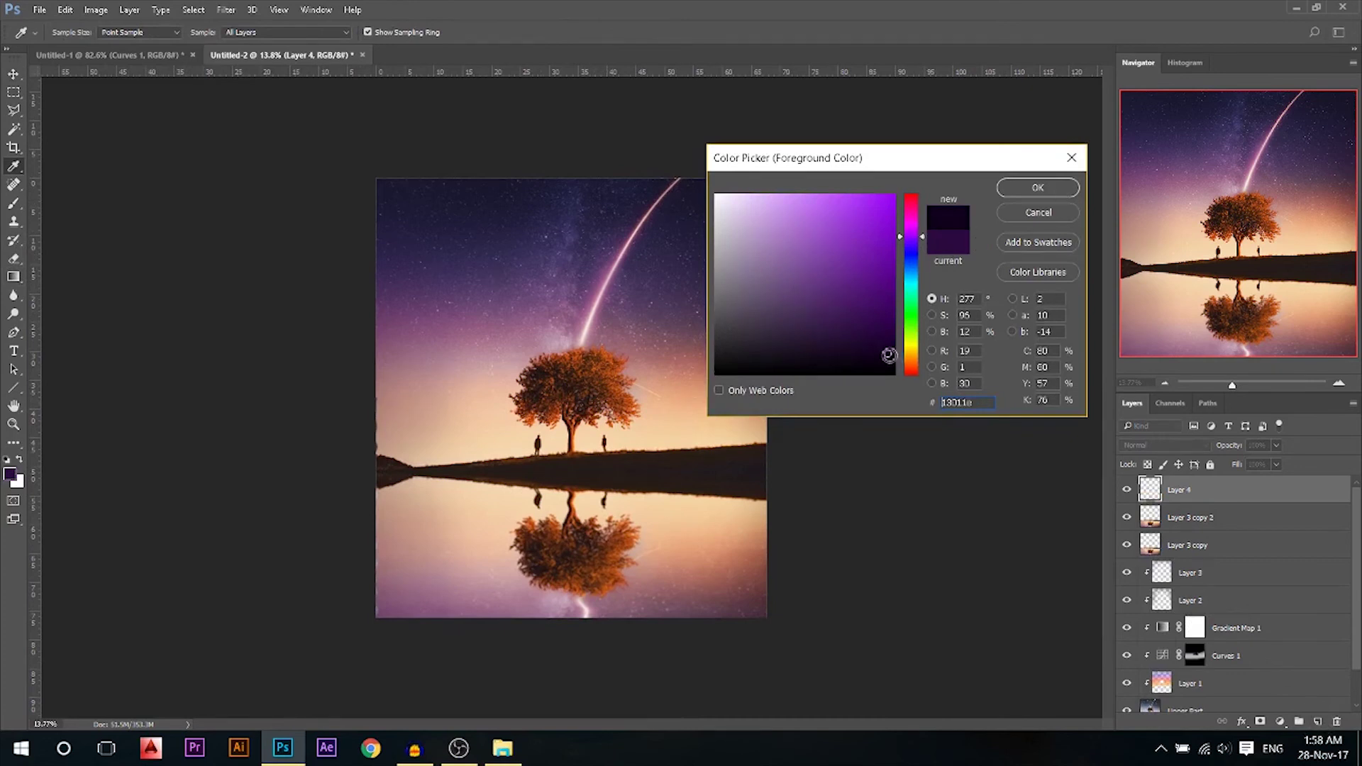
pyautogui.click(911, 253)
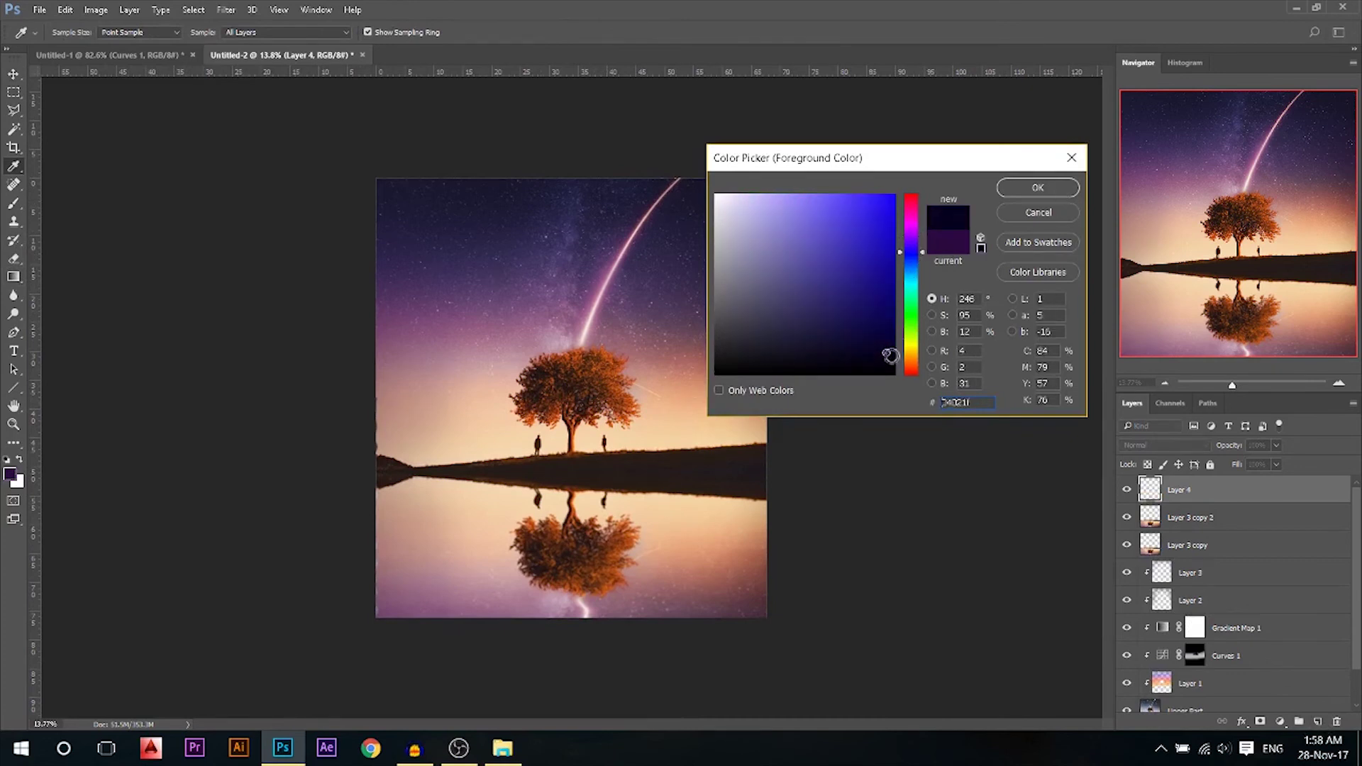
pyautogui.click(1014, 190)
pyautogui.press('g')
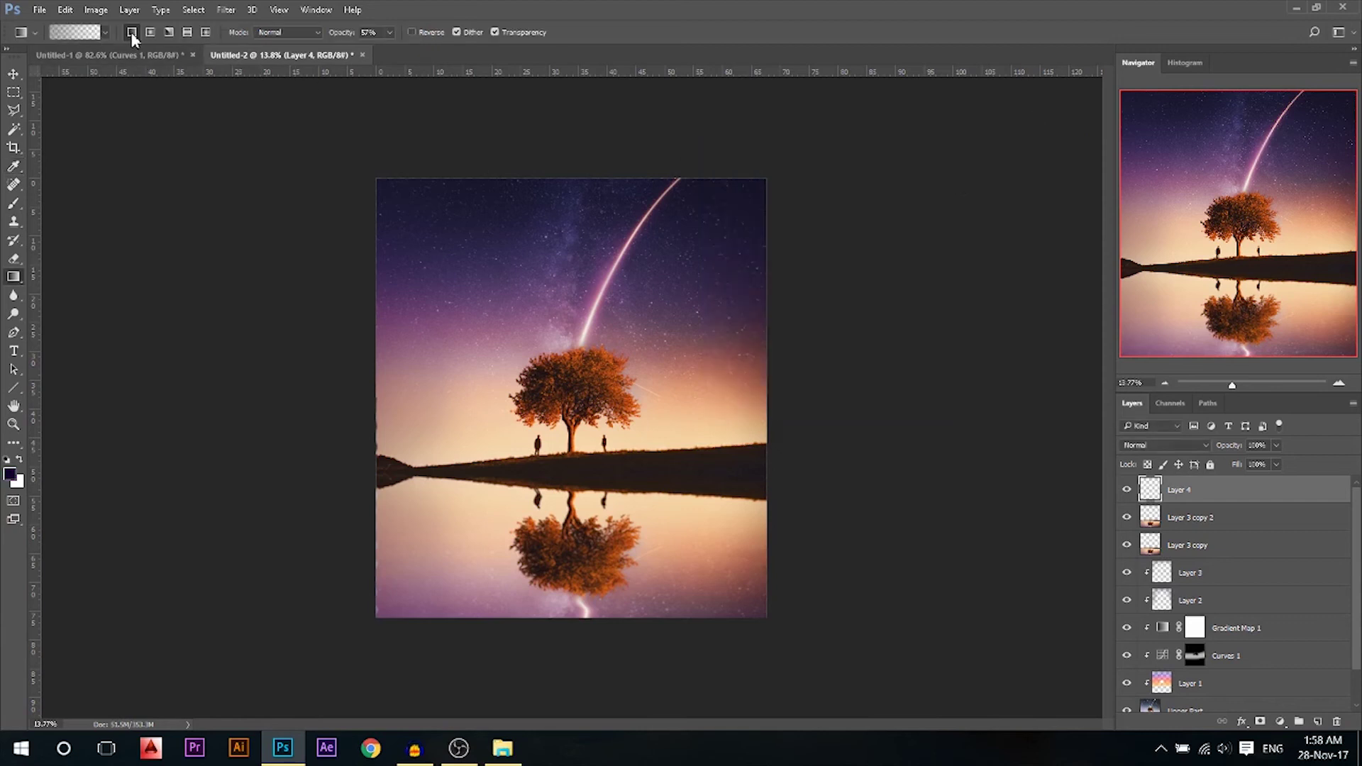
# - Darken the lower edge, lower corners and right side with linear Foreground to Transparent gradients at 57% opacity, undoing the last pass
pyautogui.click(83, 36)
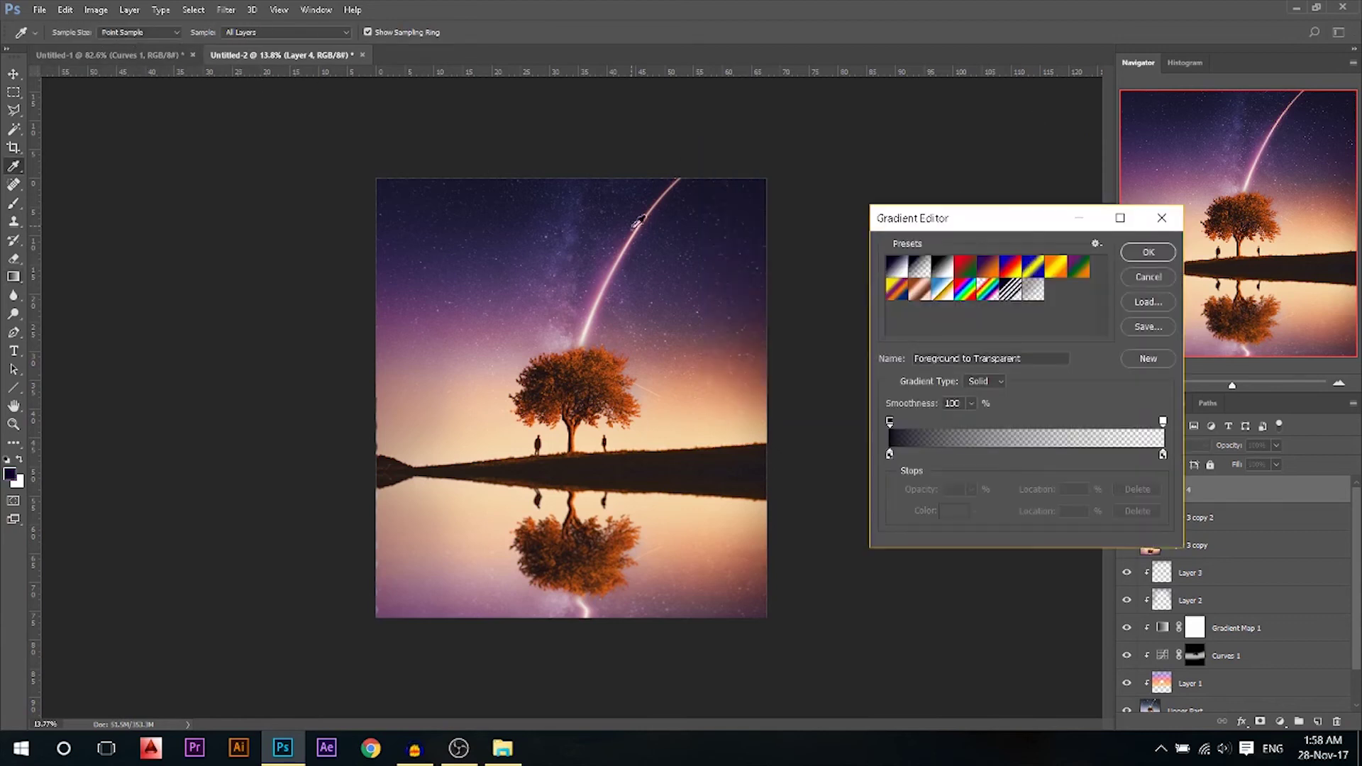
pyautogui.click(1132, 264)
pyautogui.click(105, 32)
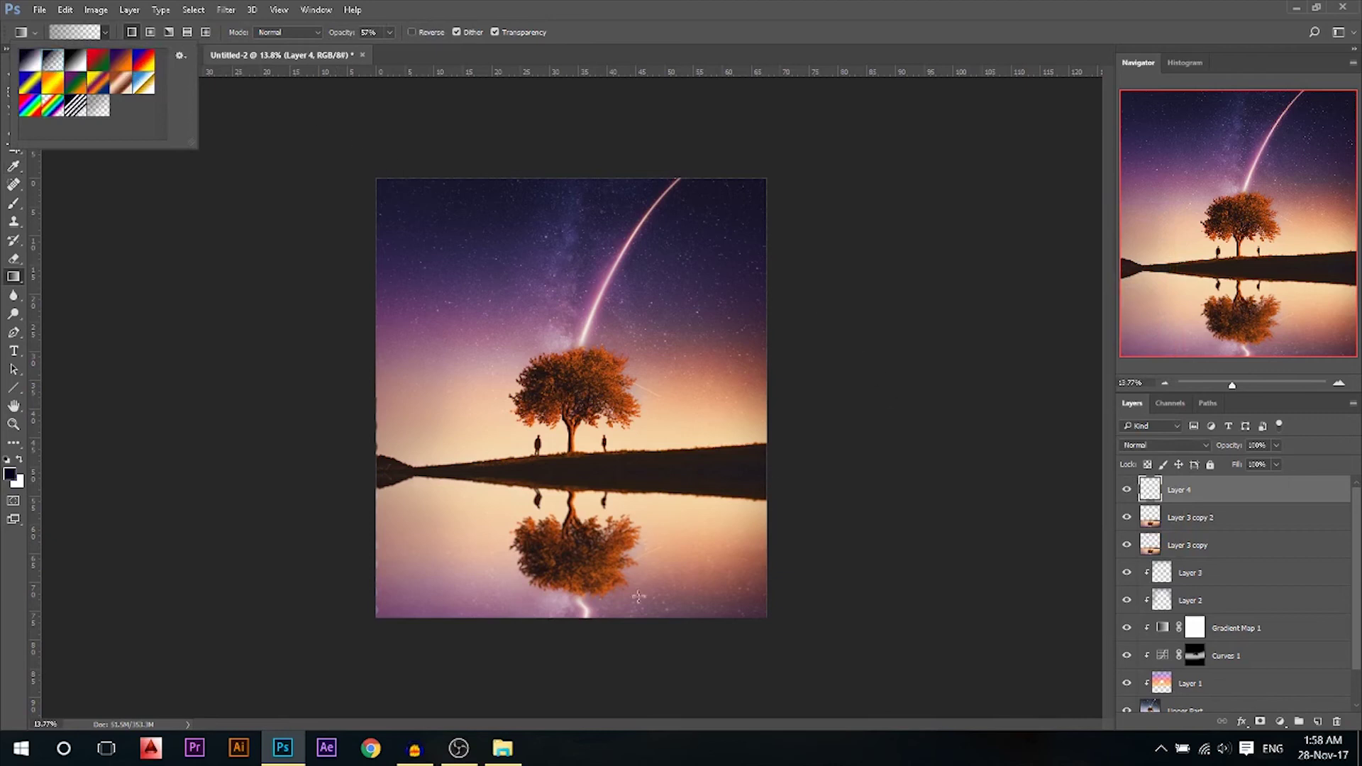
pyautogui.moveTo(600, 683); pyautogui.dragTo(619, 387)
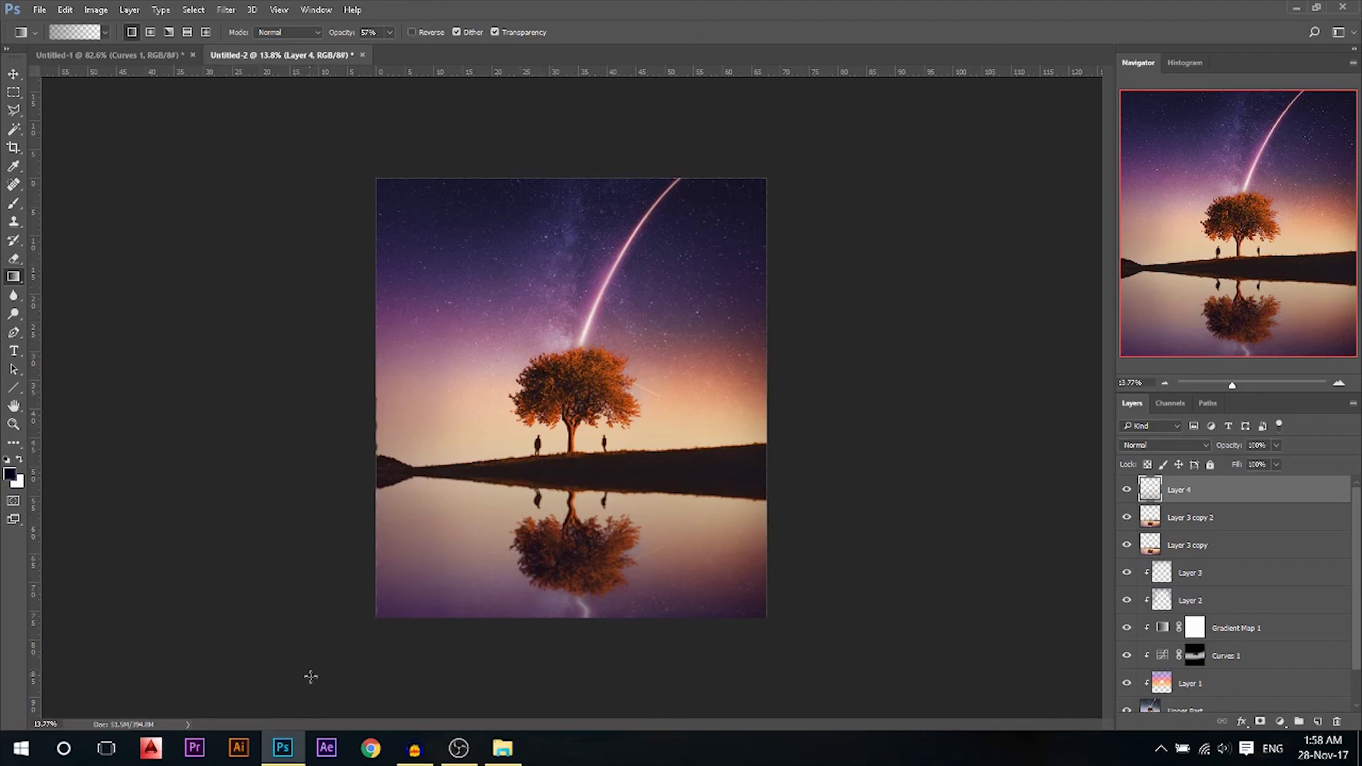
pyautogui.moveTo(314, 687); pyautogui.dragTo(473, 525)
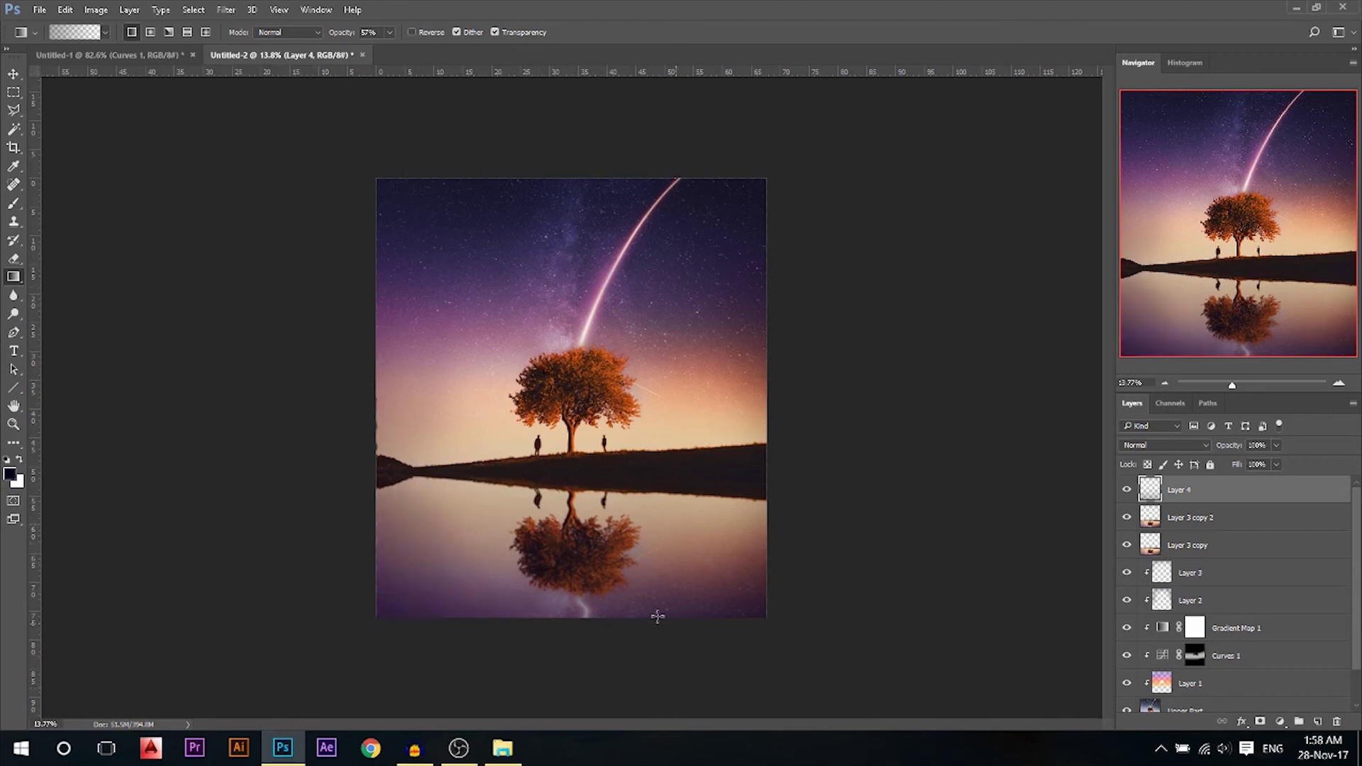
pyautogui.moveTo(860, 700); pyautogui.dragTo(683, 536)
pyautogui.moveTo(894, 390); pyautogui.dragTo(691, 393)
pyautogui.moveTo(858, 625); pyautogui.dragTo(705, 478)
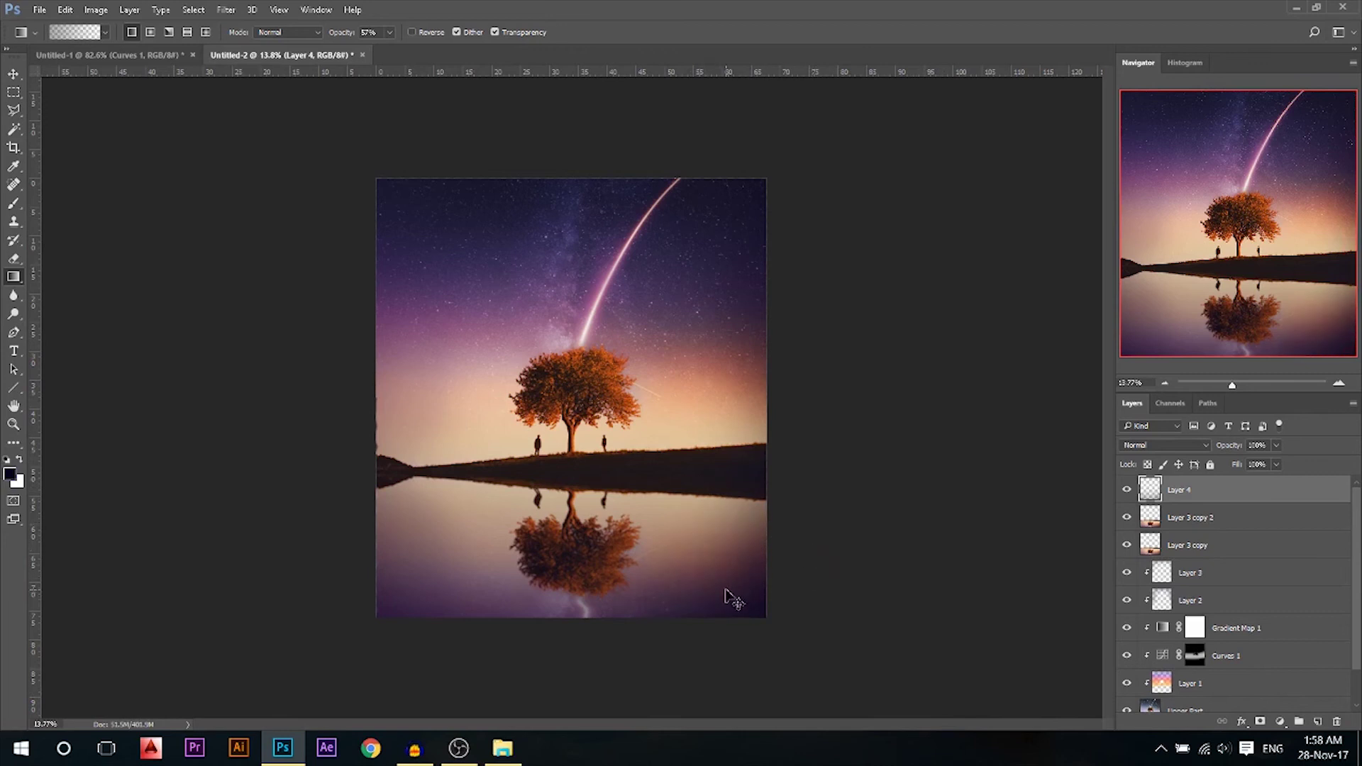
pyautogui.hotkey('ctrl', 'z')
# - Darken the left side, upper-left corner and top edge of the image with the same dark gradient
pyautogui.moveTo(201, 373); pyautogui.dragTo(490, 358)
pyautogui.moveTo(251, 122); pyautogui.dragTo(496, 311)
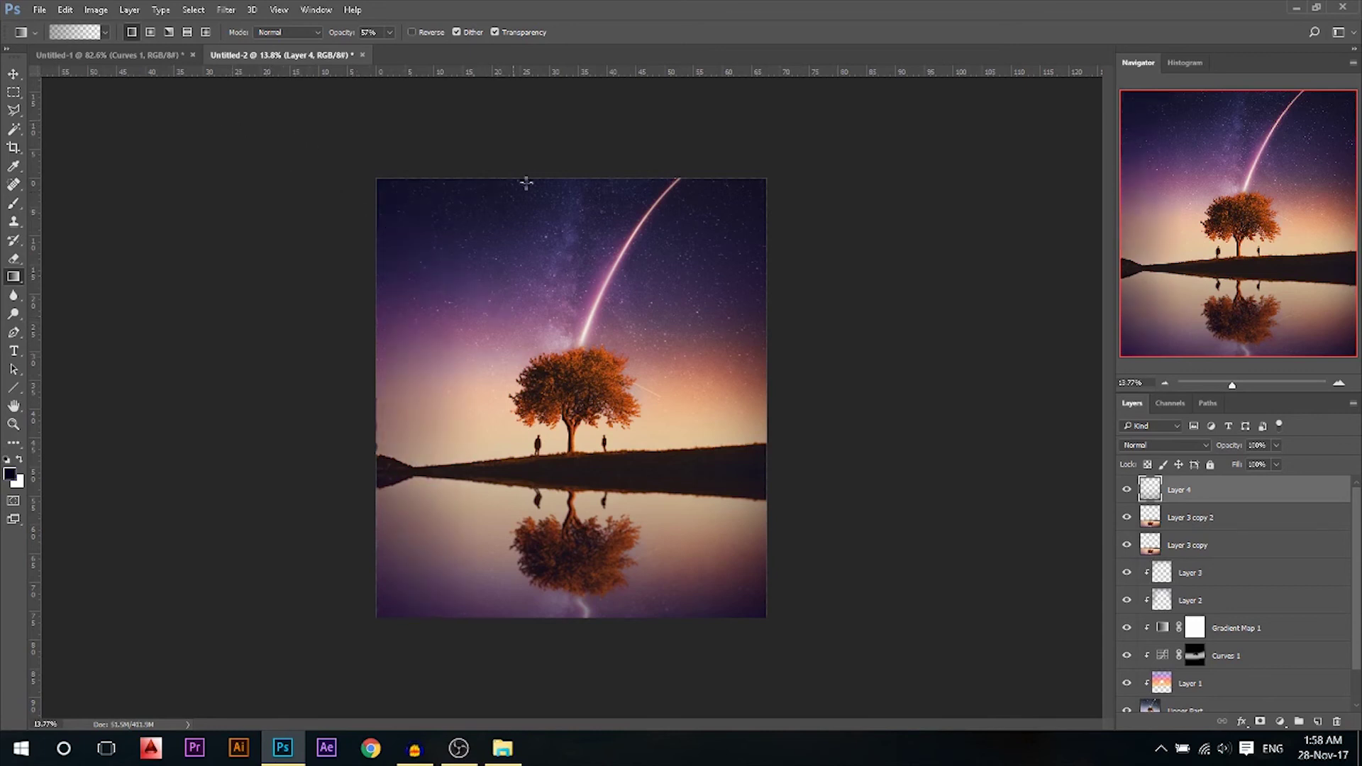
pyautogui.moveTo(516, 100); pyautogui.dragTo(549, 269)
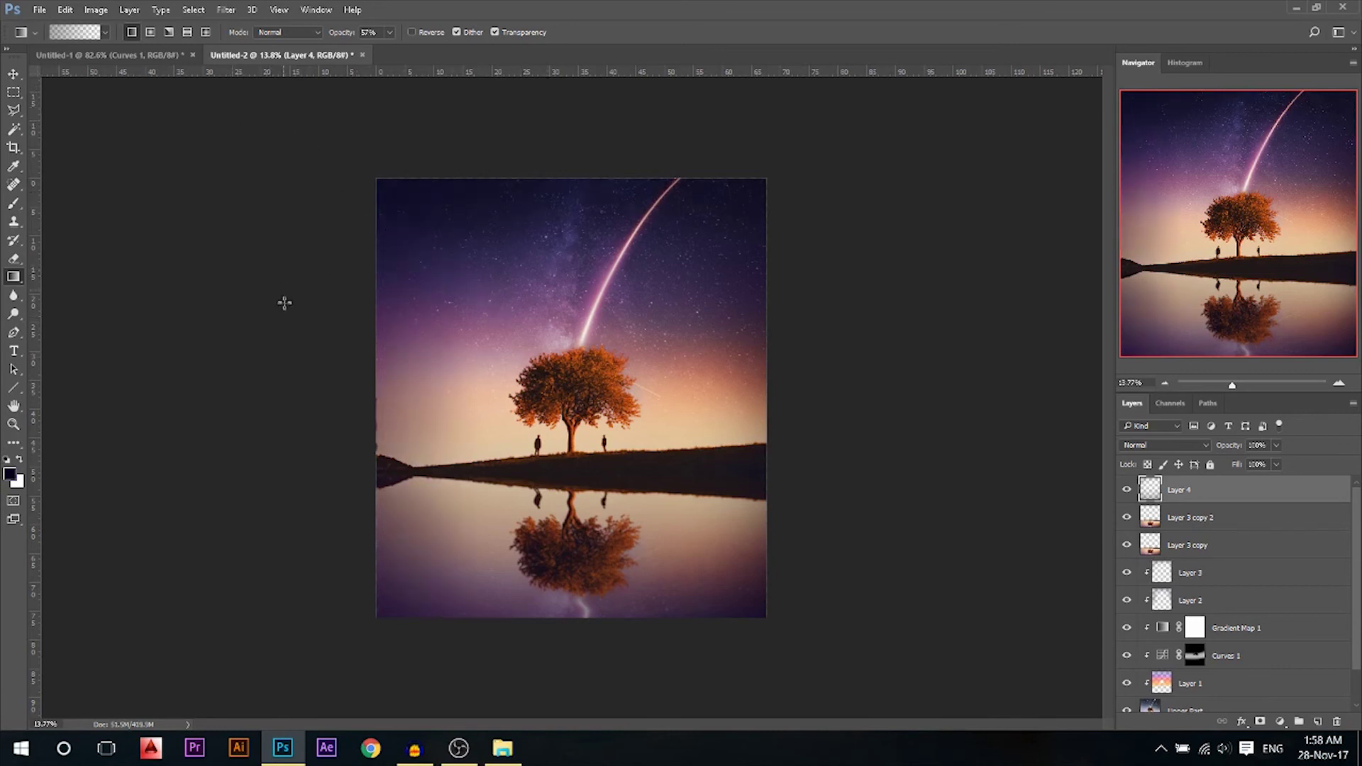
# - Reduce the gradient vignette layer's opacity to 41%, comparing the image with and without it
pyautogui.moveTo(1228, 450); pyautogui.dragTo(1233, 452)
pyautogui.click(1127, 490)
pyautogui.click(1127, 489)
pyautogui.moveTo(1246, 454); pyautogui.dragTo(1224, 452)
pyautogui.click(1126, 490)
pyautogui.click(1126, 490)
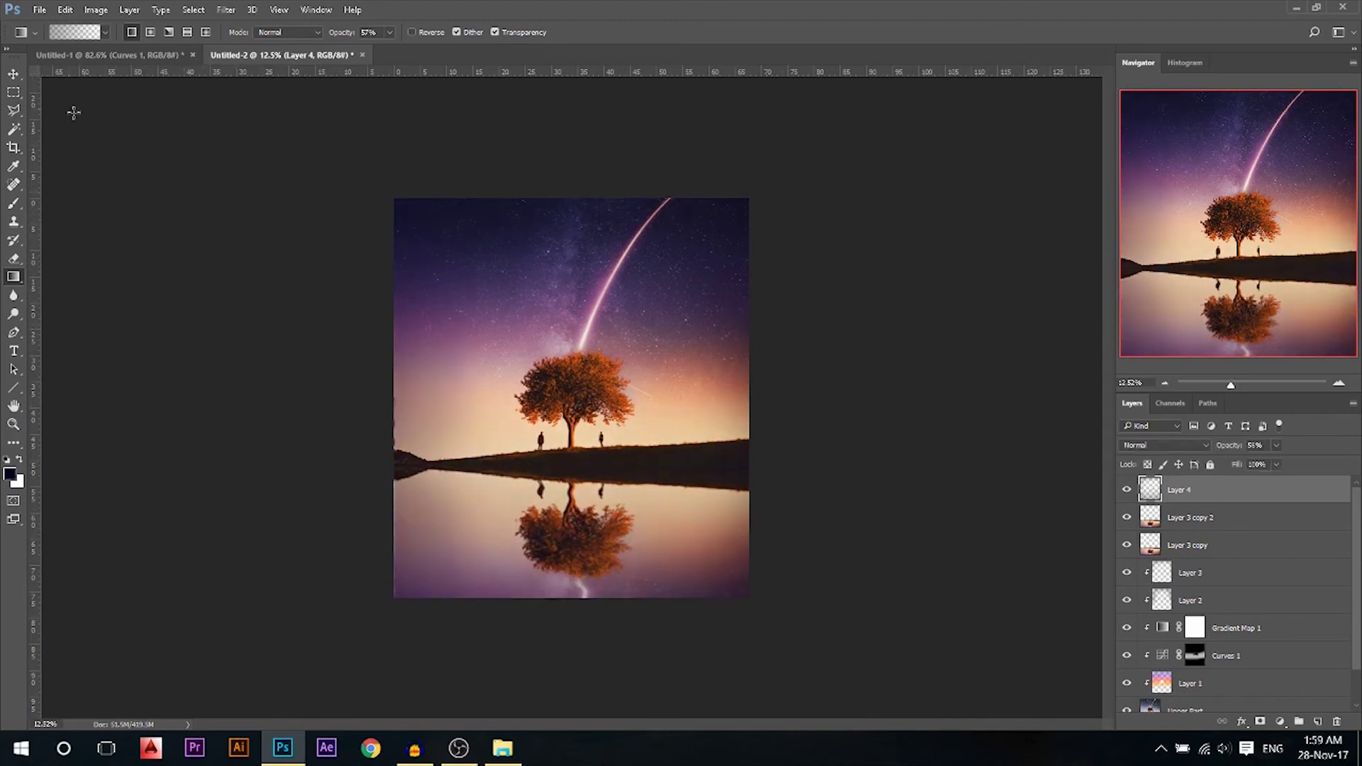
pyautogui.click(14, 73)
pyautogui.scroll(-1, 541, 416)
pyautogui.scroll(1, 541, 416)
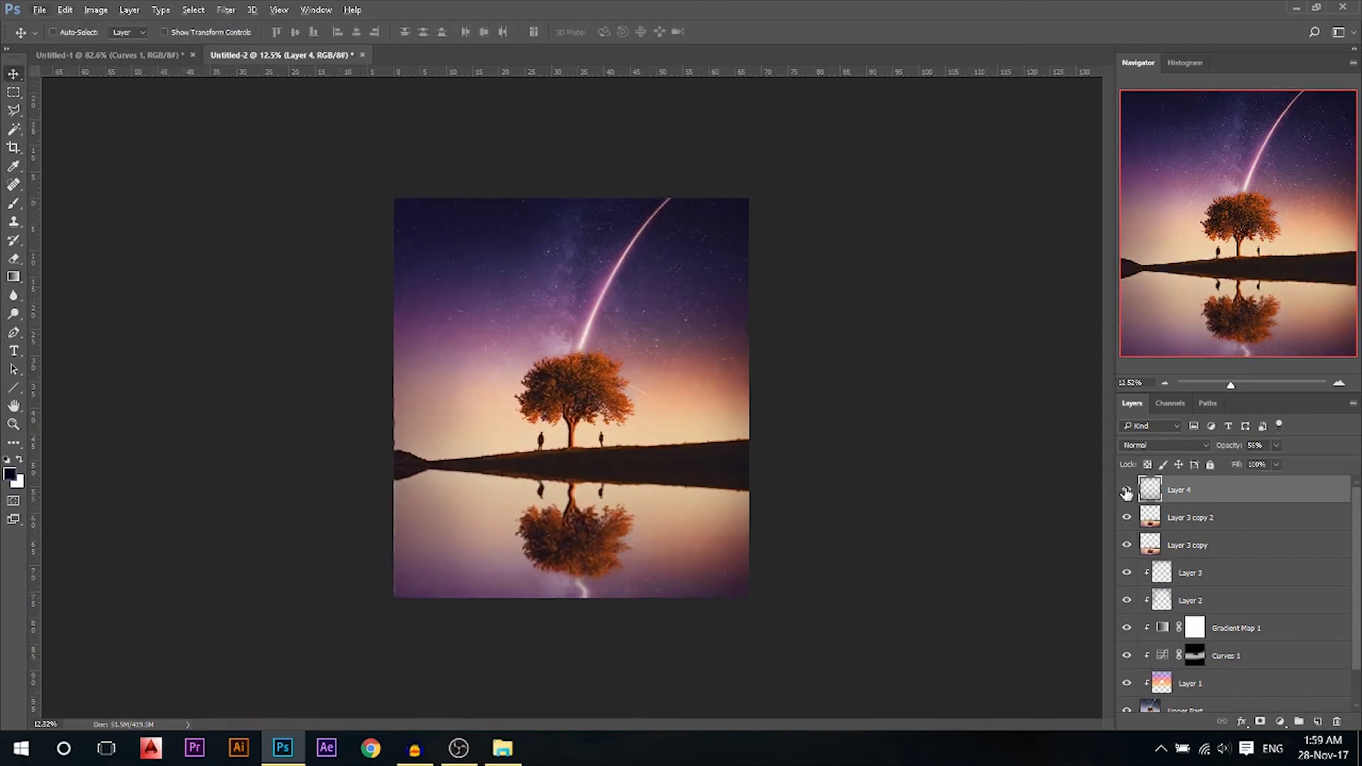
pyautogui.moveTo(1241, 452); pyautogui.dragTo(1230, 452)
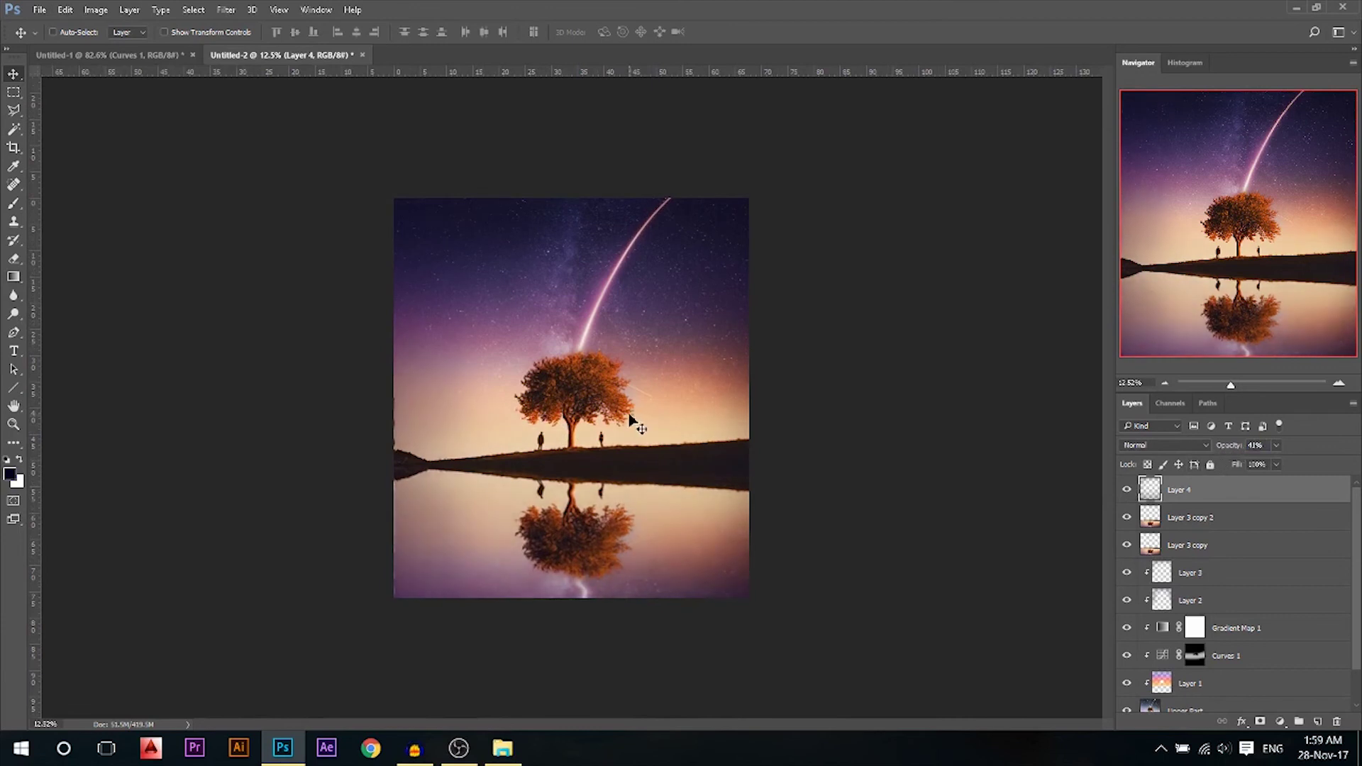
# - Add a Curves adjustment layer above the vignette and lower the blue channel's highlight point to warm the image
pyautogui.scroll(1, 605, 475)
pyautogui.scroll(1, 593, 438)
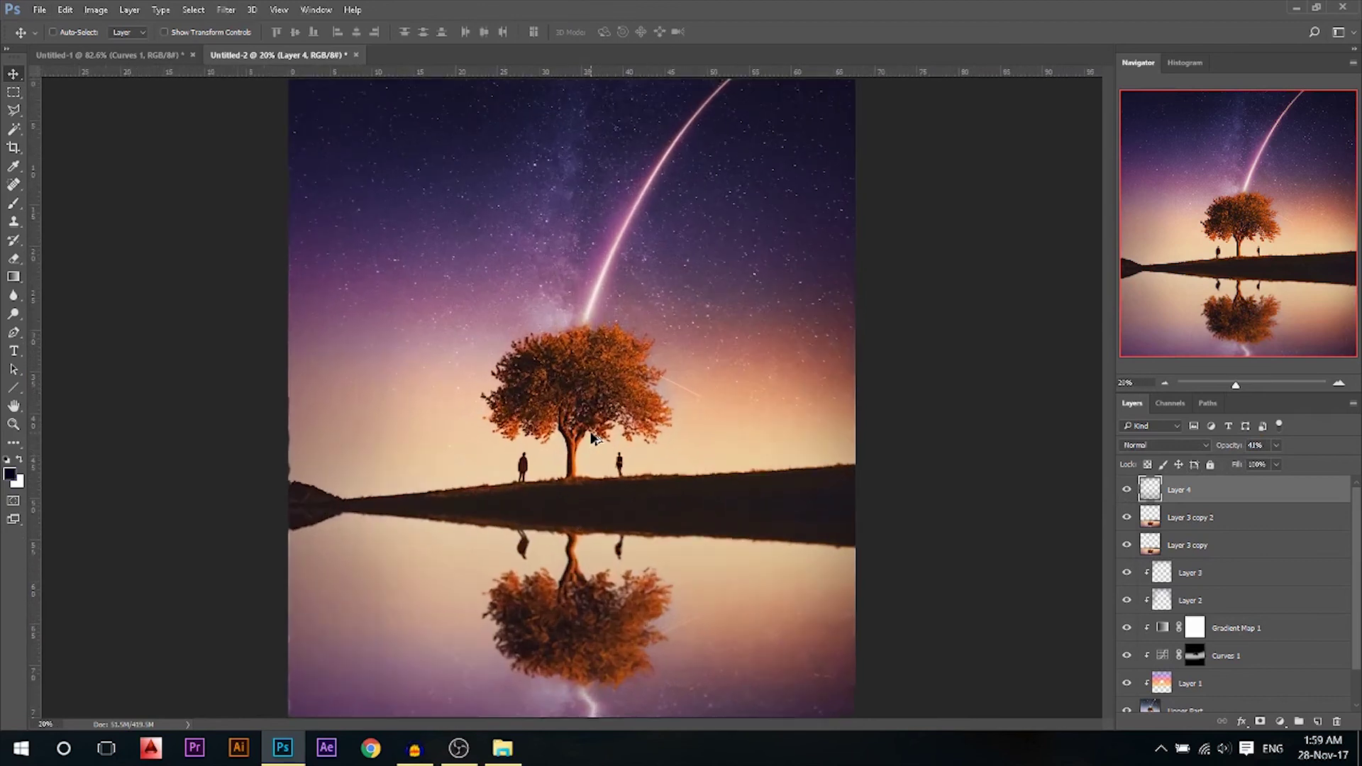
pyautogui.scroll(-1, 593, 438)
pyautogui.click(1280, 722)
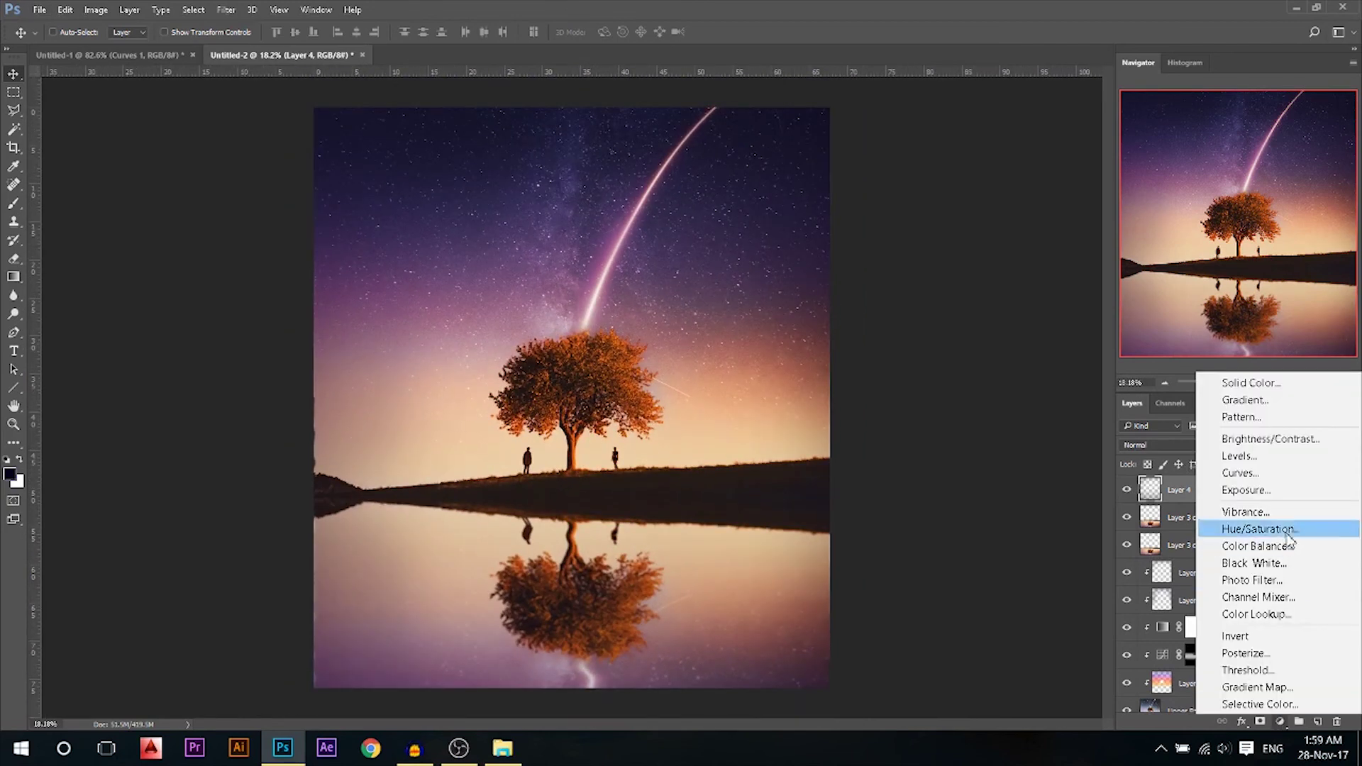
pyautogui.click(1253, 474)
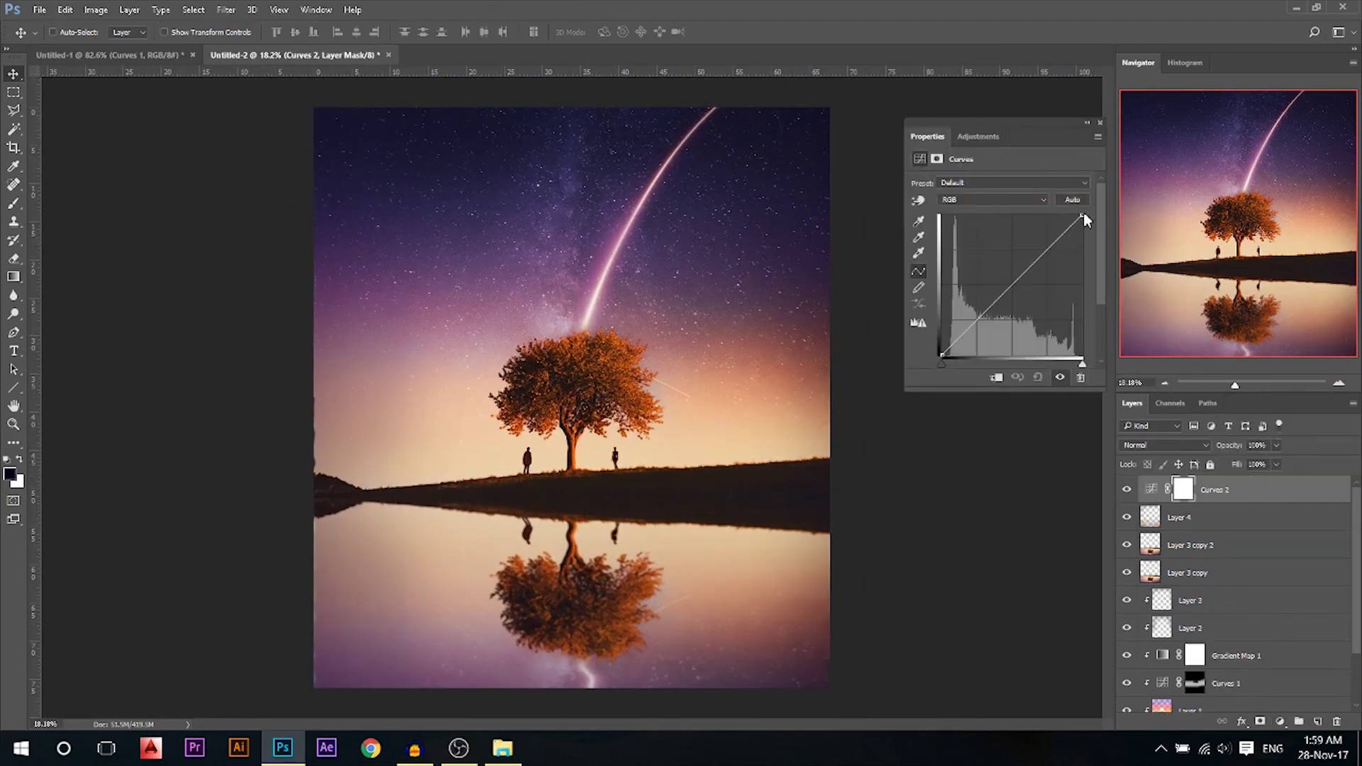
pyautogui.moveTo(1085, 217); pyautogui.dragTo(1066, 220)
pyautogui.click(999, 202)
pyautogui.click(965, 242)
pyautogui.moveTo(1083, 220); pyautogui.dragTo(1088, 240)
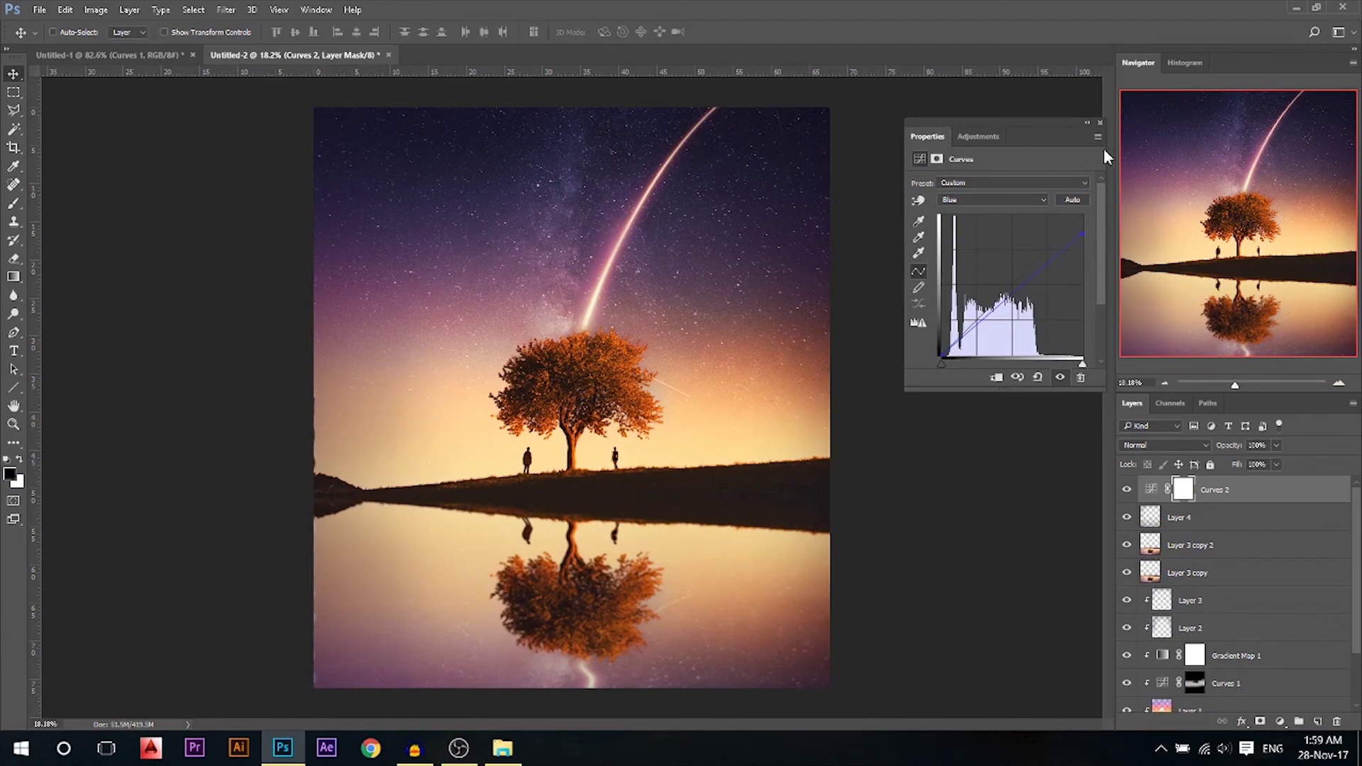
pyautogui.click(1101, 123)
# - Compare the image with and without the new Curves layer, and invert its mask to black
pyautogui.scroll(-2, 687, 363)
pyautogui.click(1127, 489)
pyautogui.click(1127, 489)
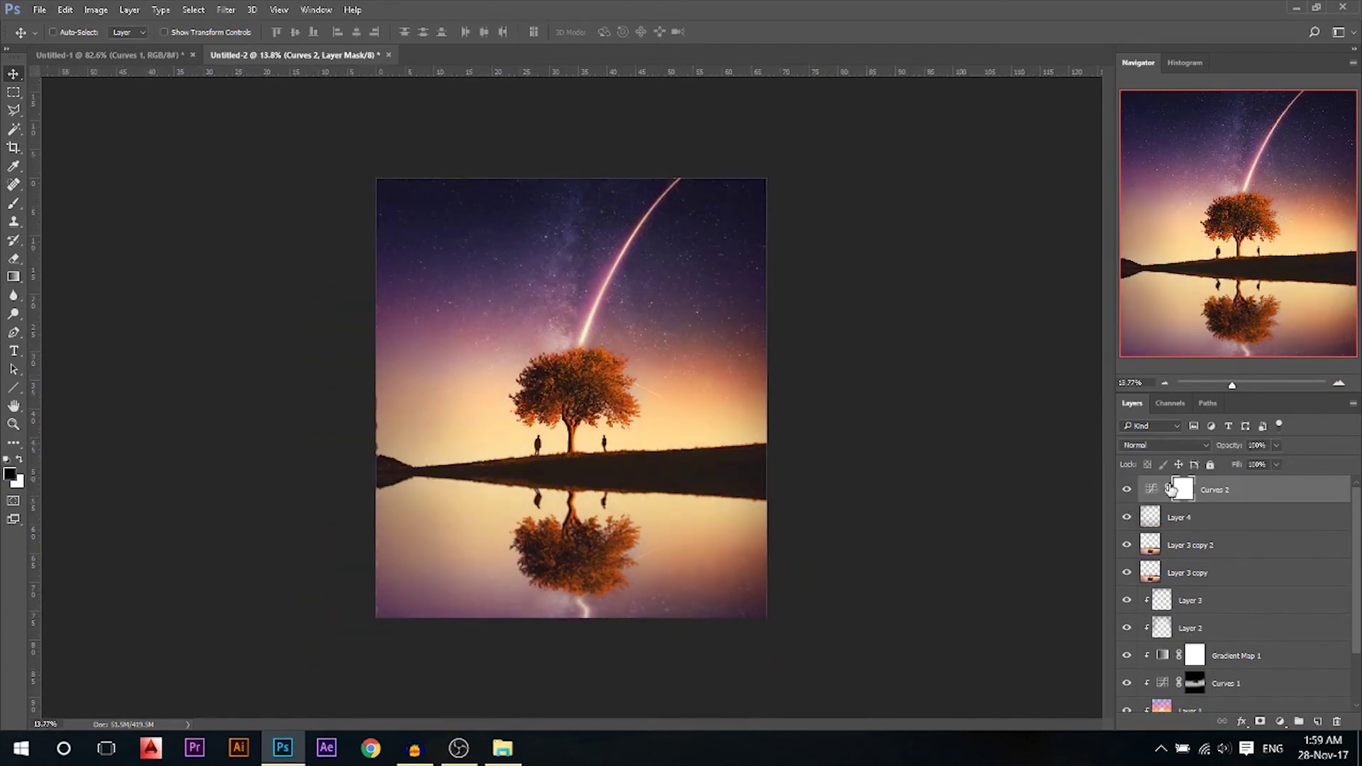
pyautogui.press('ctrl')
pyautogui.hotkey('ctrl', 'i')
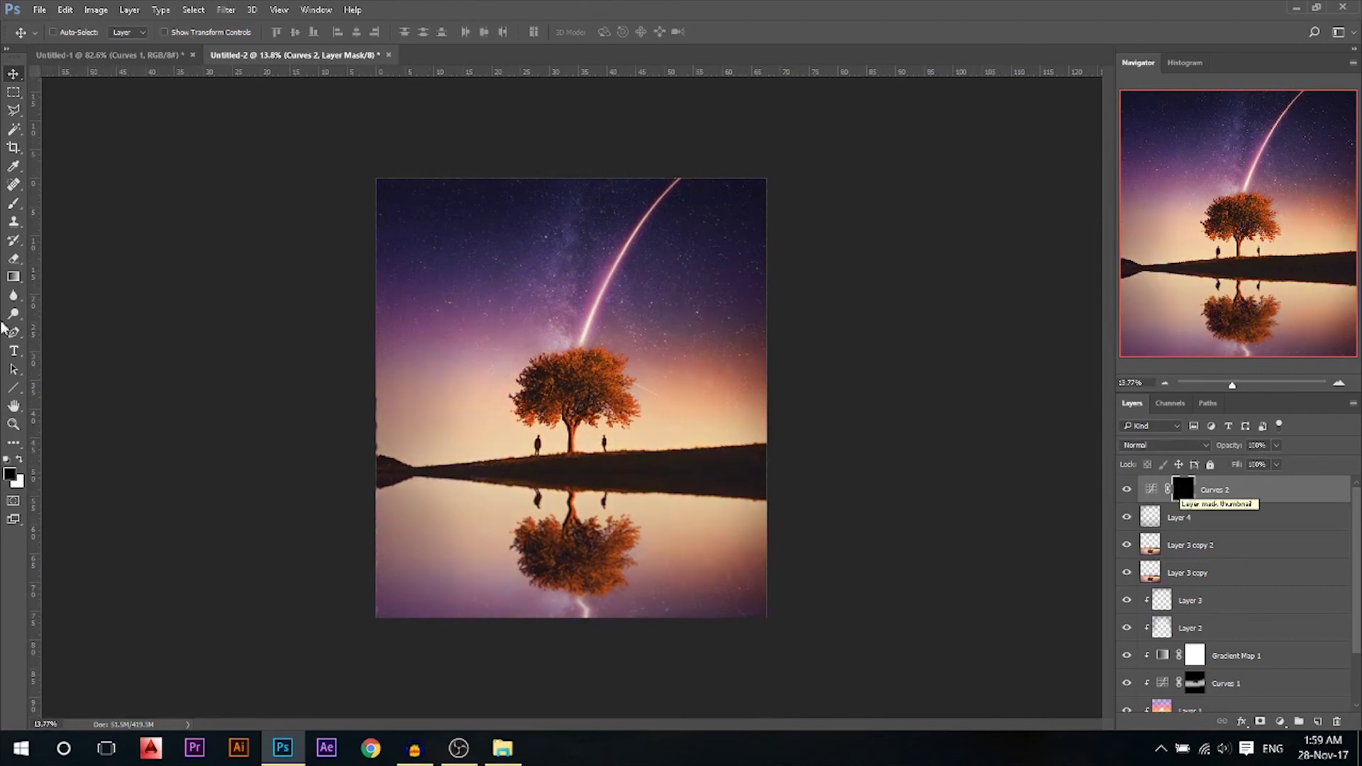
# - Paint white on the Curves mask with a large soft brush to reveal the warm glow along the horizon around the tree
pyautogui.click(13, 204)
pyautogui.click(19, 461)
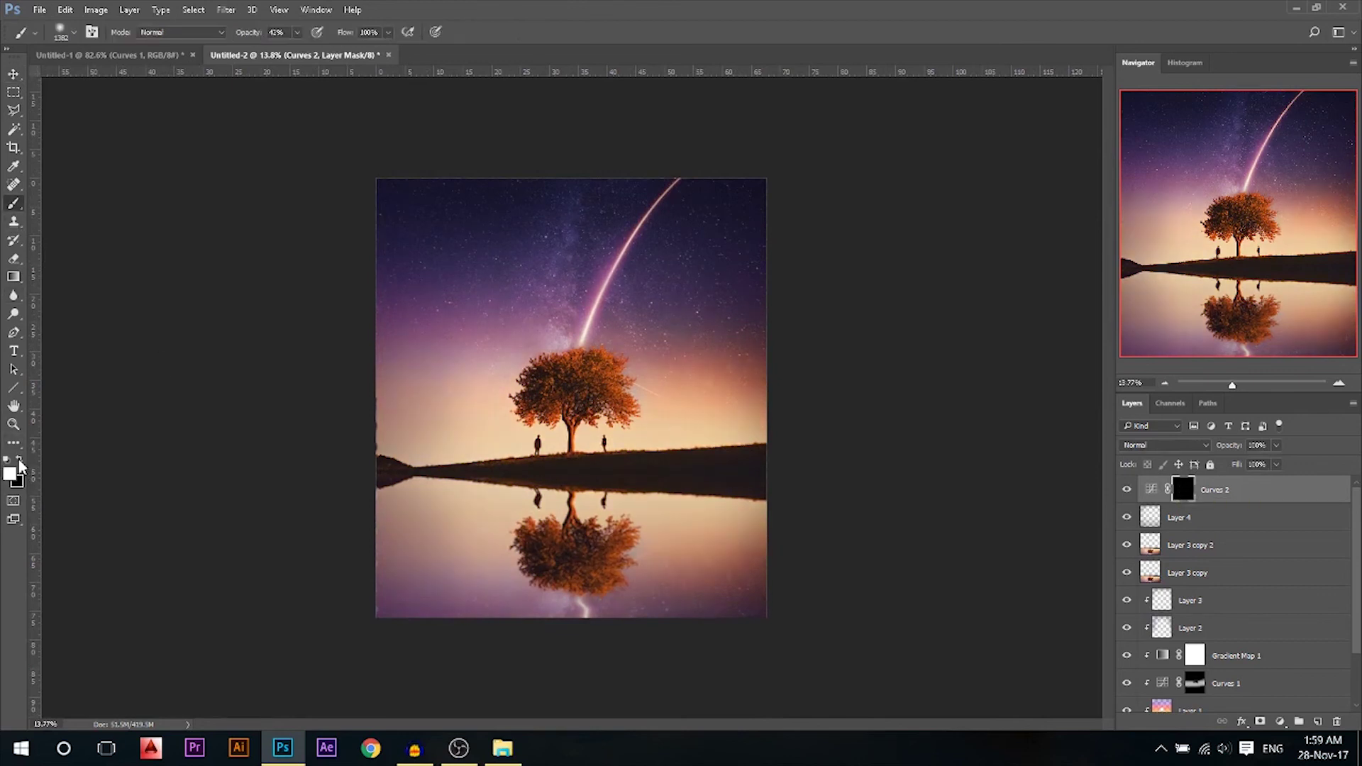
pyautogui.keyDown('alt'); pyautogui.scroll(2, 570, 398); pyautogui.keyUp('alt')
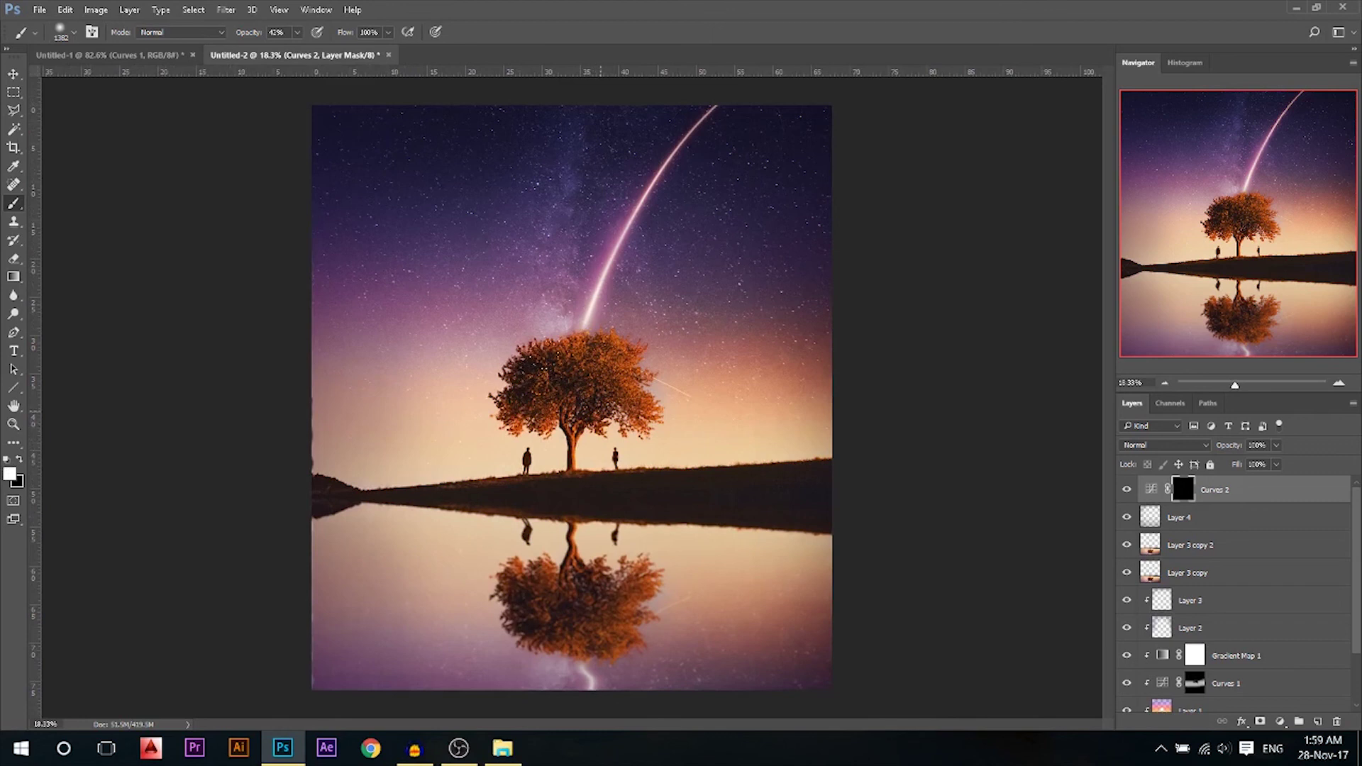
pyautogui.moveTo(669, 426); pyautogui.dragTo(564, 425)
pyautogui.press('x')
pyautogui.moveTo(567, 368); pyautogui.dragTo(525, 368)
pyautogui.click(20, 460)
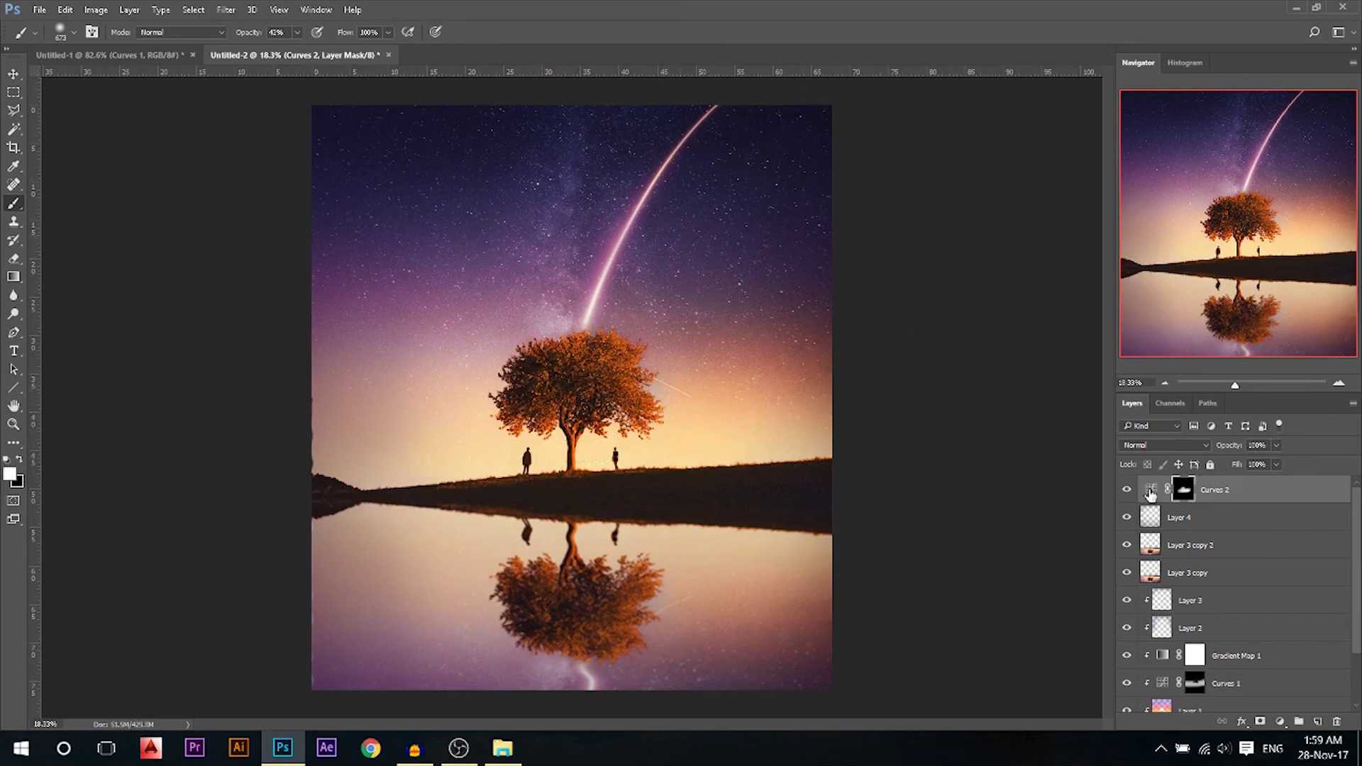
pyautogui.moveTo(250, 33); pyautogui.dragTo(394, 44)
pyautogui.press('Return')
pyautogui.click(14, 75)
pyautogui.hotkey('ctrl', '-')
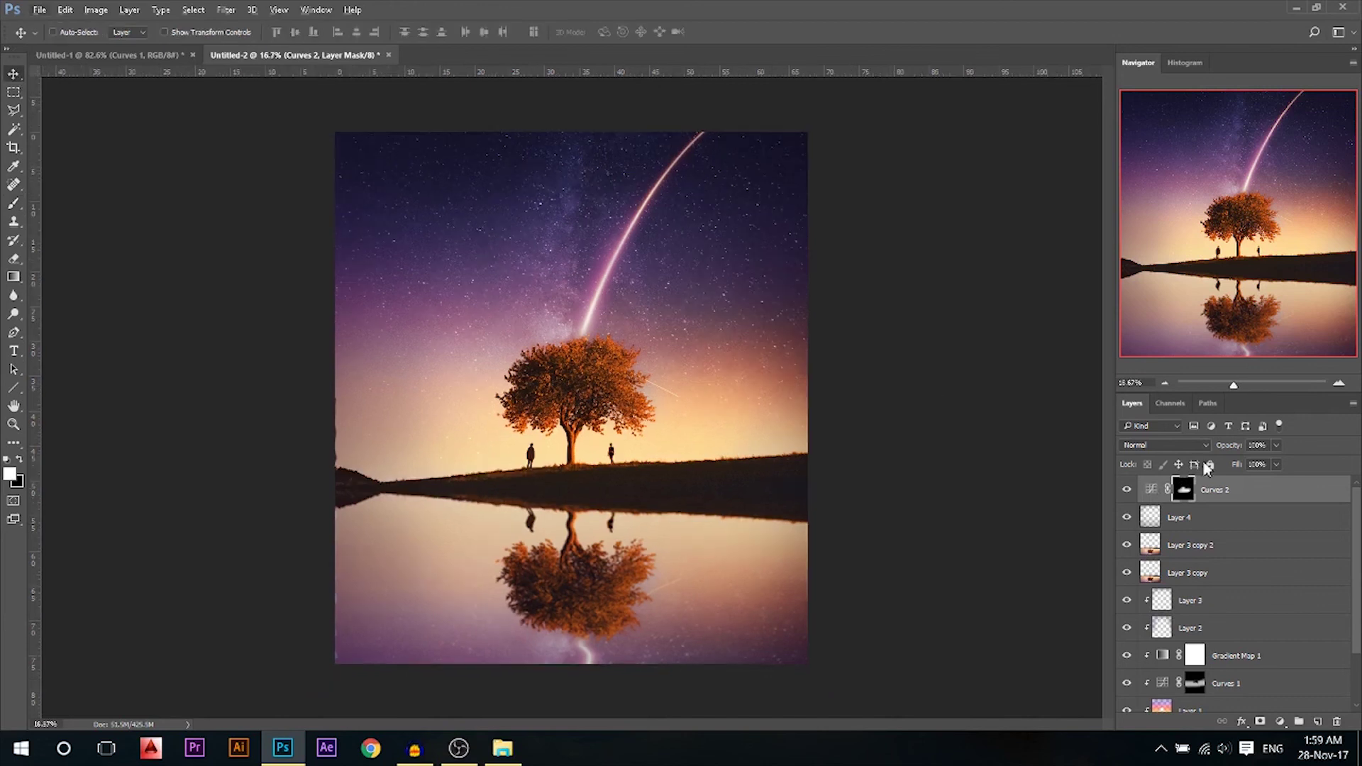
# - Readjust the Curves layer's blue and red channel curves to refine the warm horizon glow, and compare it on and off
pyautogui.doubleClick(1151, 489)
pyautogui.click(964, 204)
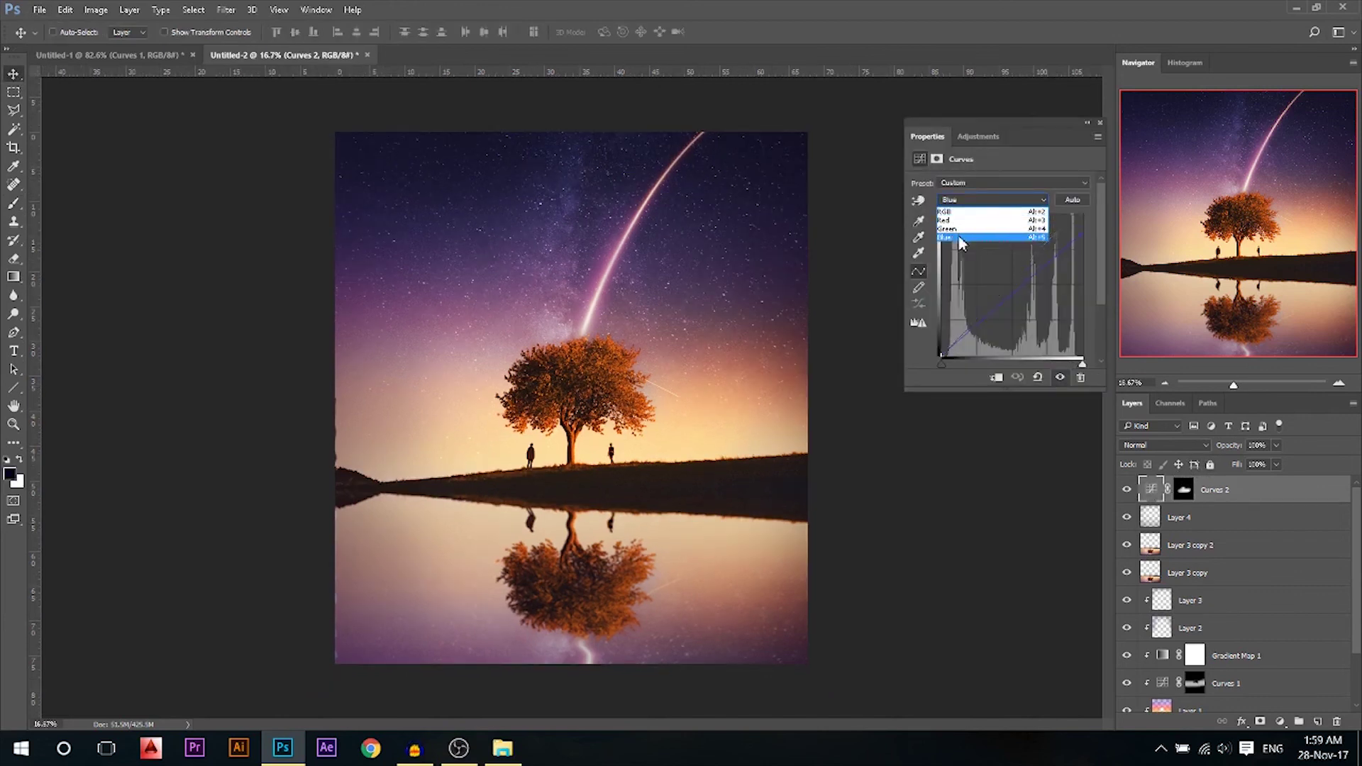
pyautogui.click(980, 239)
pyautogui.moveTo(1080, 232); pyautogui.dragTo(1117, 237)
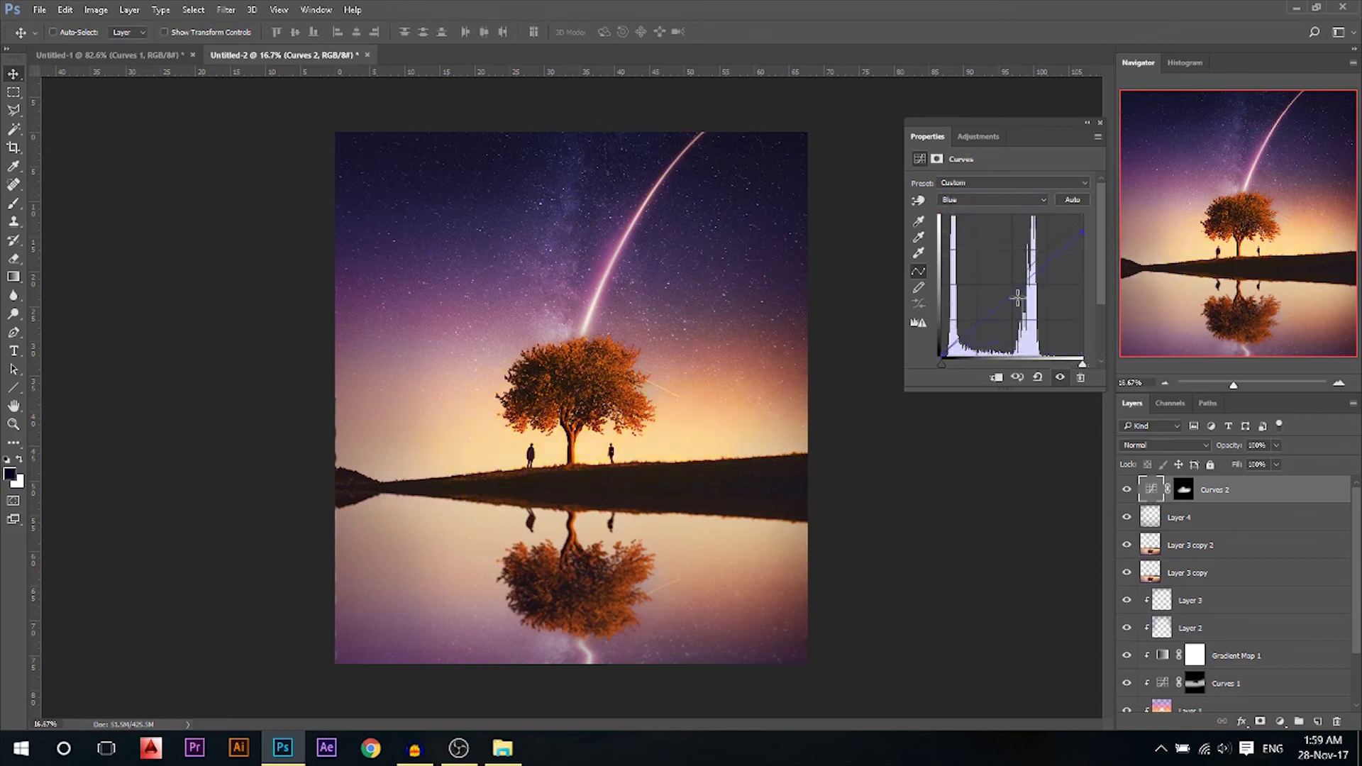
pyautogui.click(1015, 203)
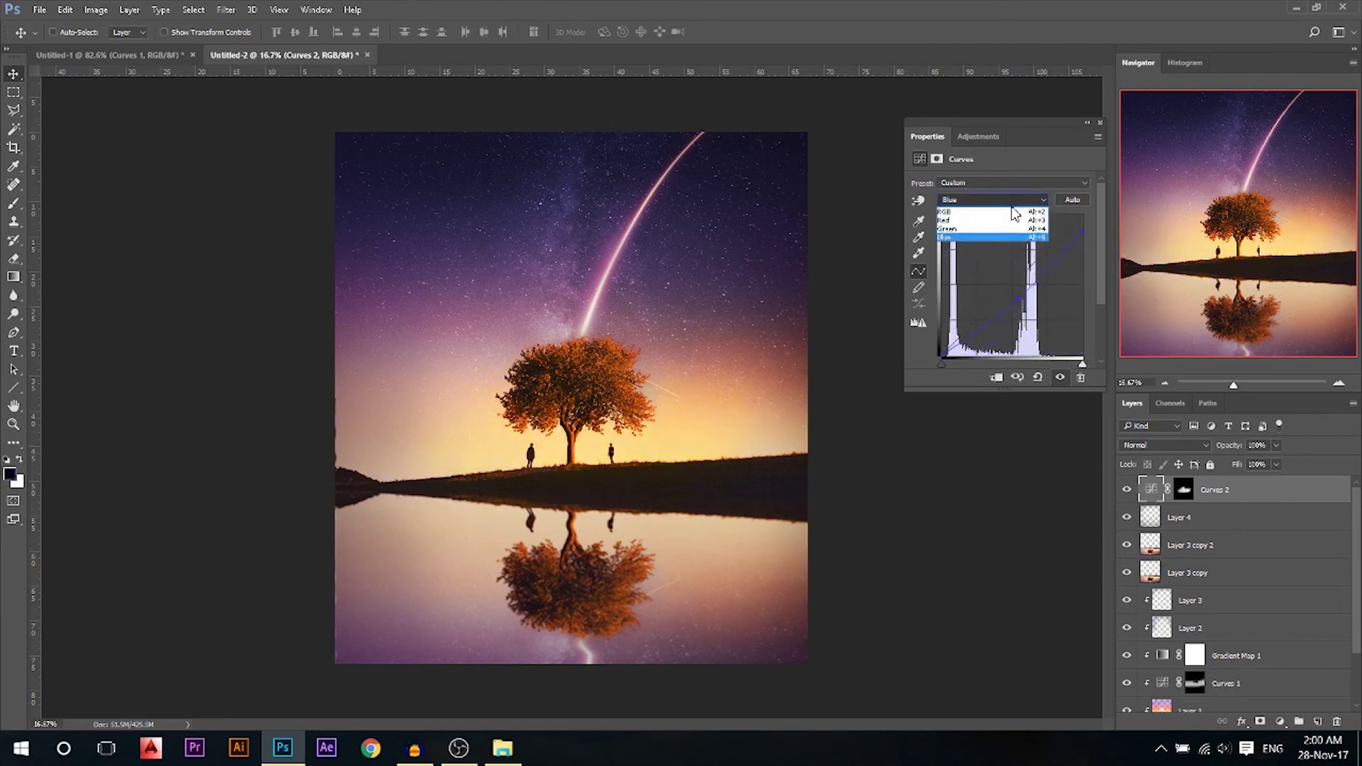
pyautogui.click(990, 220)
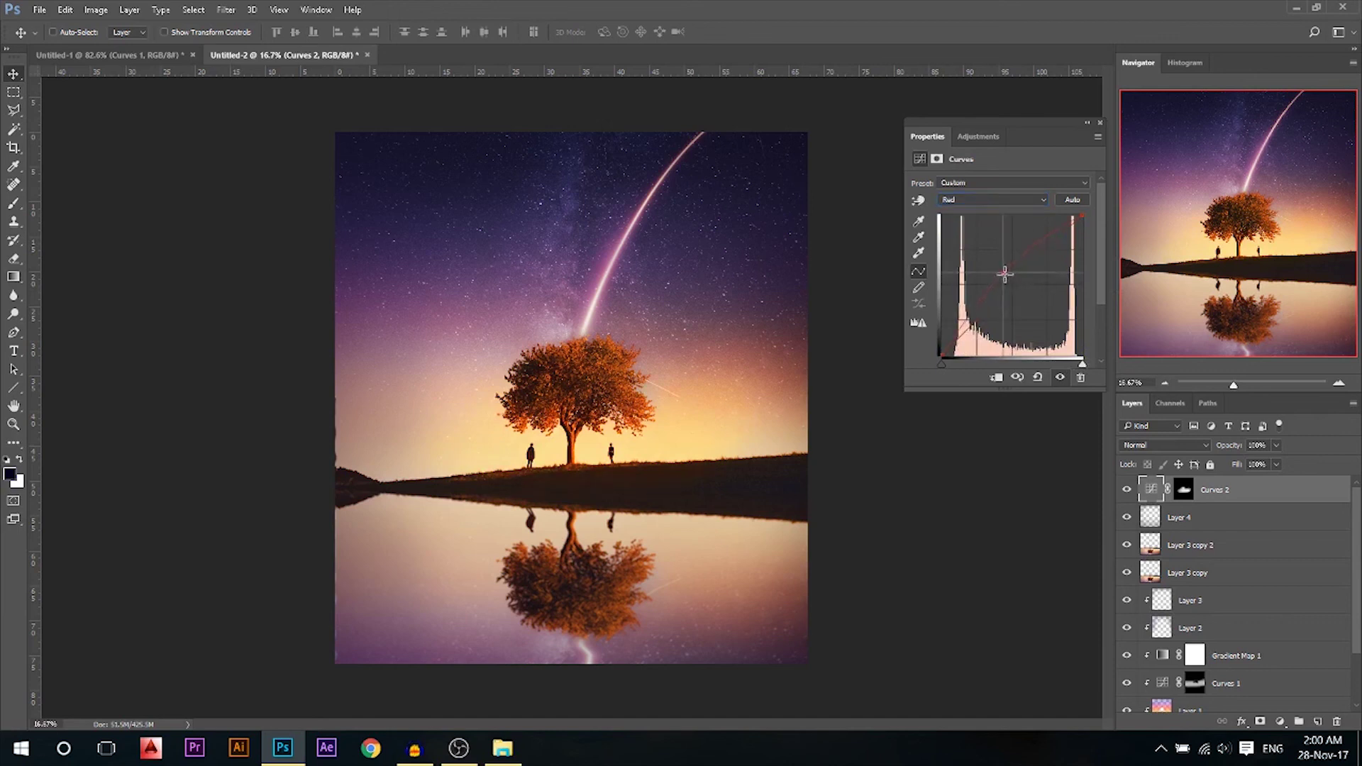
pyautogui.moveTo(1006, 272)
pyautogui.mouseDown()
pyautogui.moveTo(1021, 295)
pyautogui.moveTo(1013, 288)
pyautogui.mouseUp()
pyautogui.click(1102, 123)
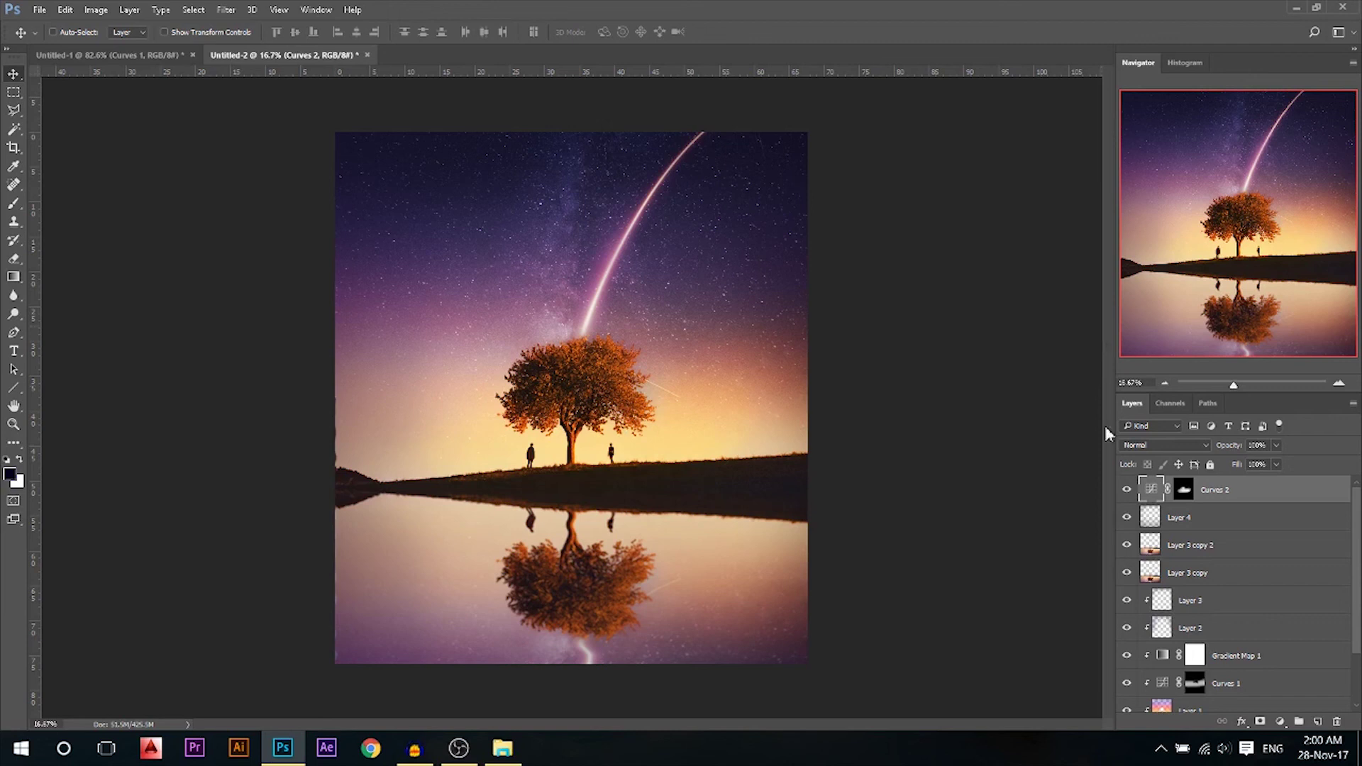
pyautogui.click(1126, 490)
pyautogui.click(1126, 490)
# - Stamp all visible layers into a new merged layer above the Curves 2 layer
pyautogui.hotkey('ctrl', '-')
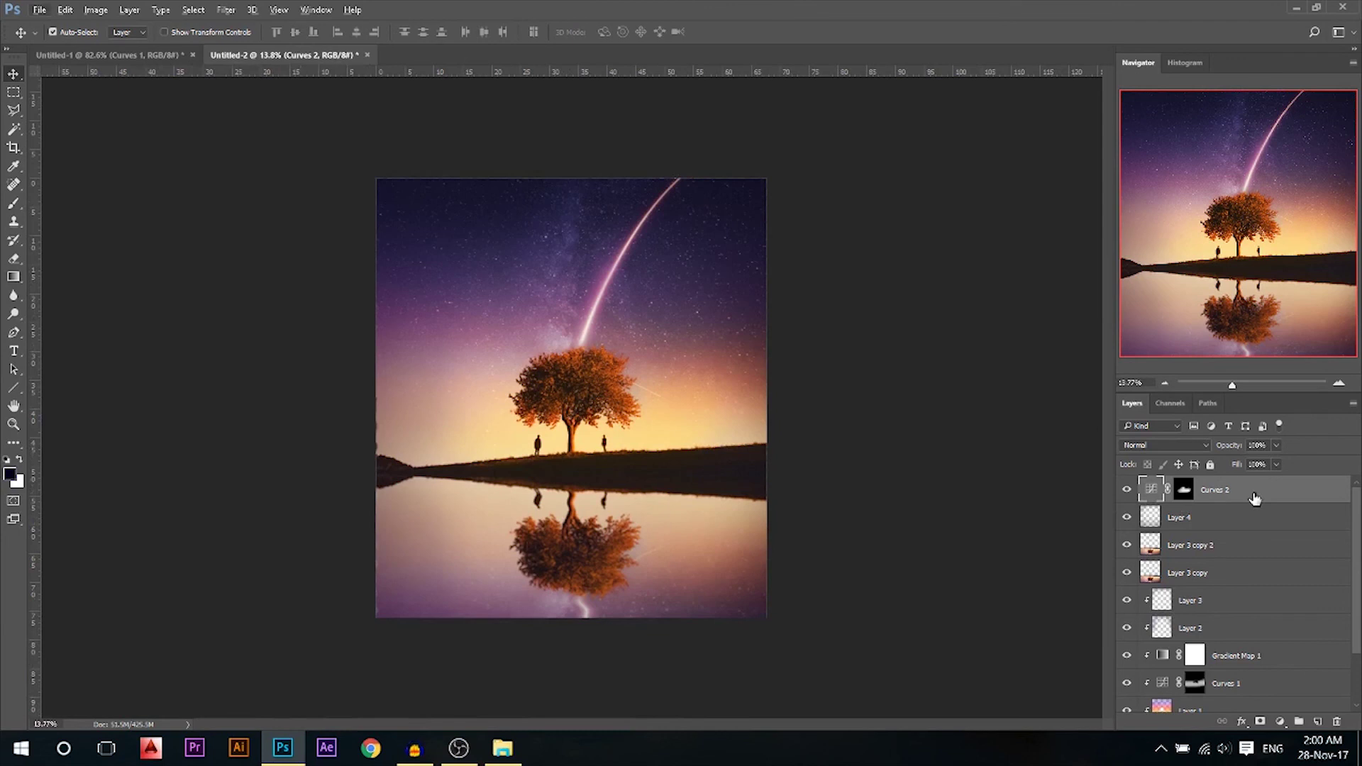
pyautogui.hotkey('ctrl', 'shift', 'alt', 'n')
pyautogui.hotkey('ctrl', 'shift', 'alt', 'e')
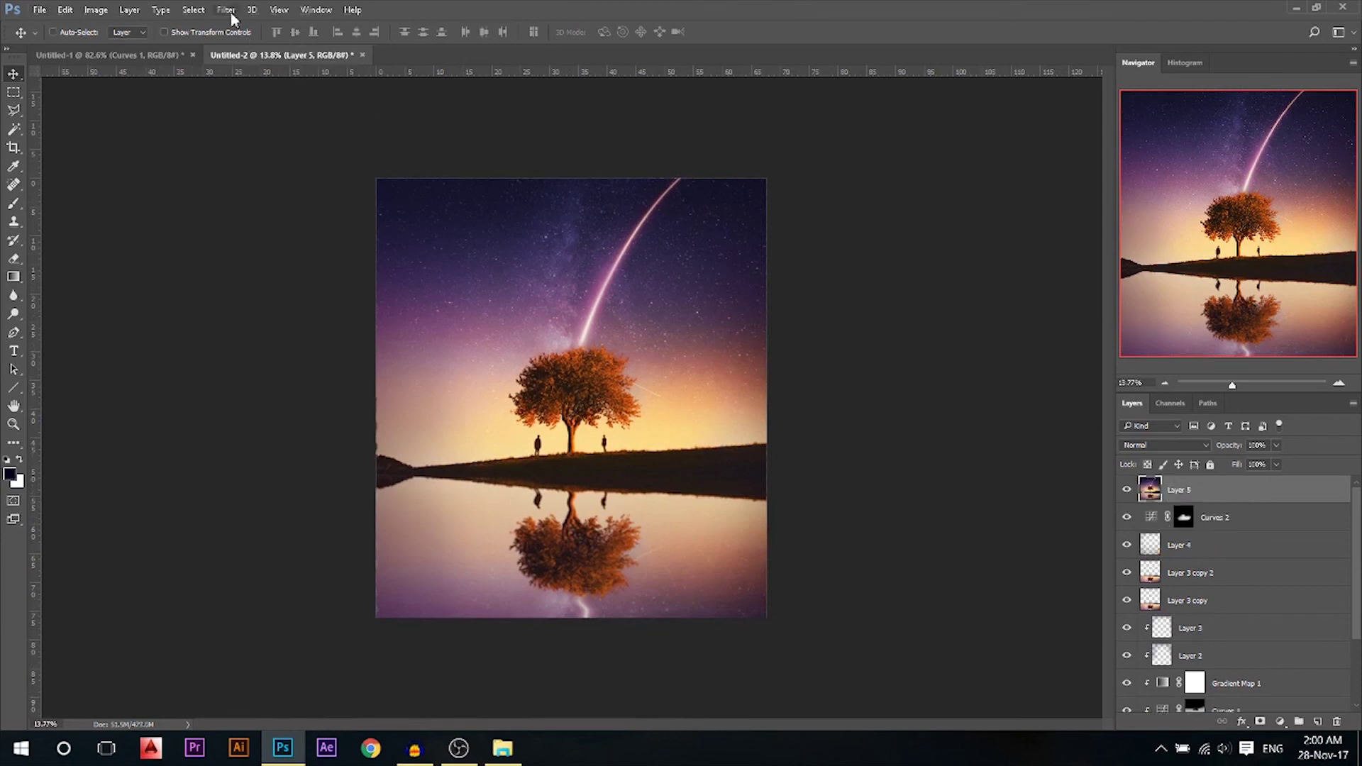
# - Start the Camera Raw Filter on the merged layer and set Clarity to +18 and Contrast to +10
pyautogui.click(225, 10)
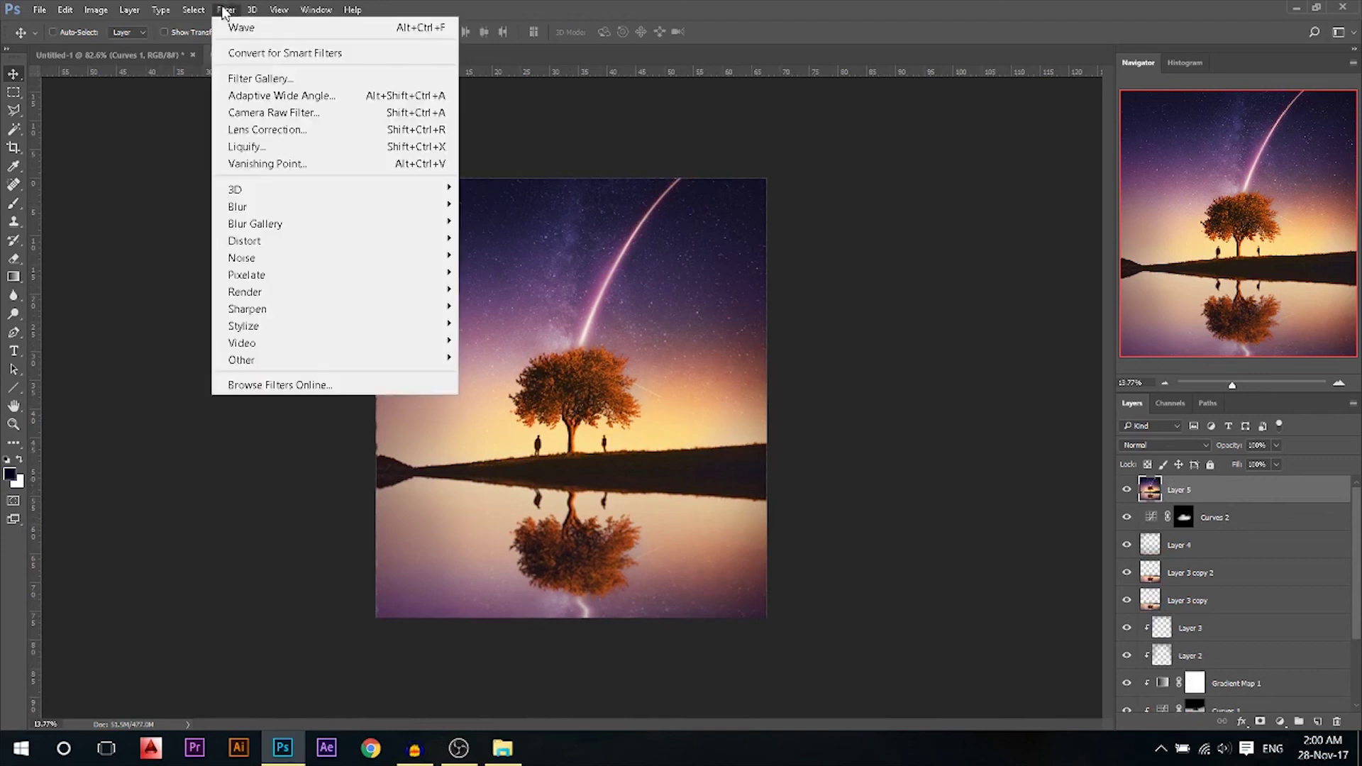
pyautogui.click(355, 117)
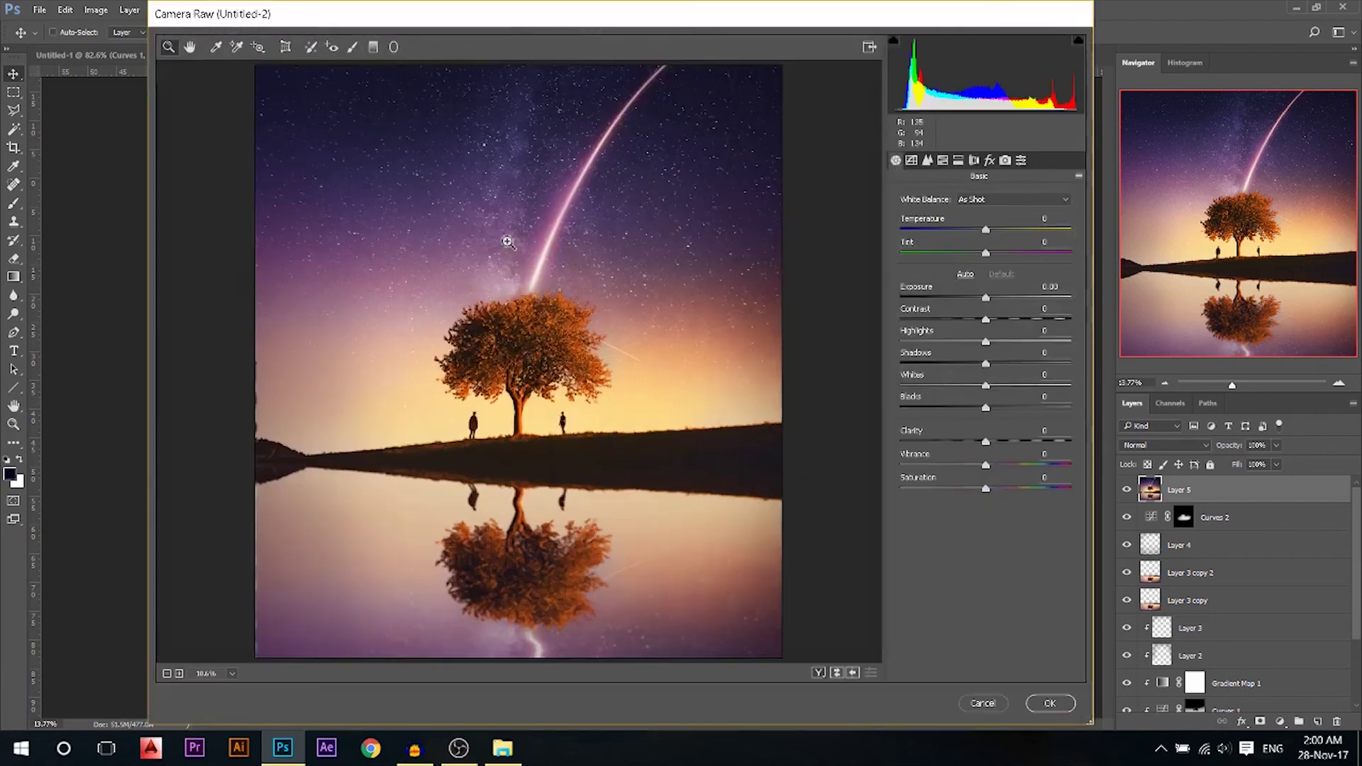
pyautogui.keyDown('alt'); pyautogui.click(508, 242); pyautogui.keyUp('alt')
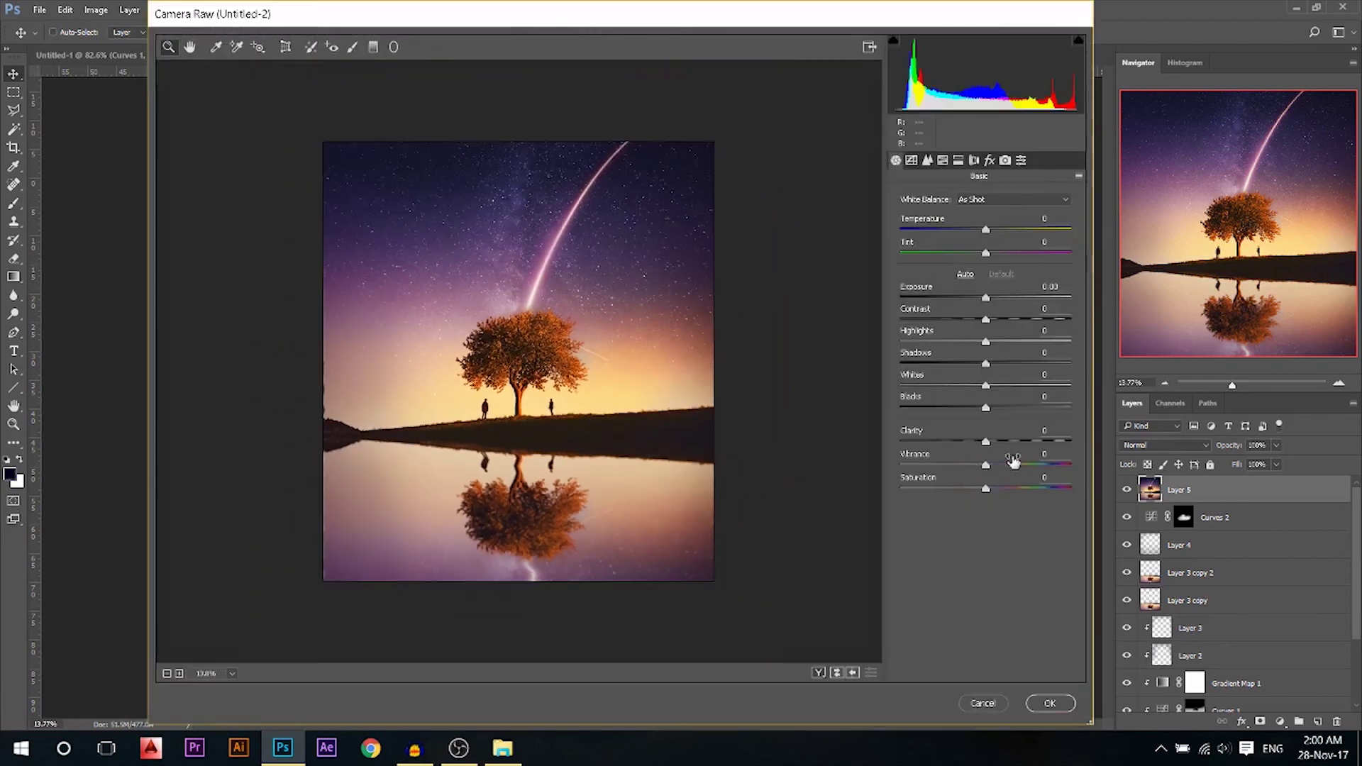
pyautogui.moveTo(992, 436); pyautogui.dragTo(1006, 436)
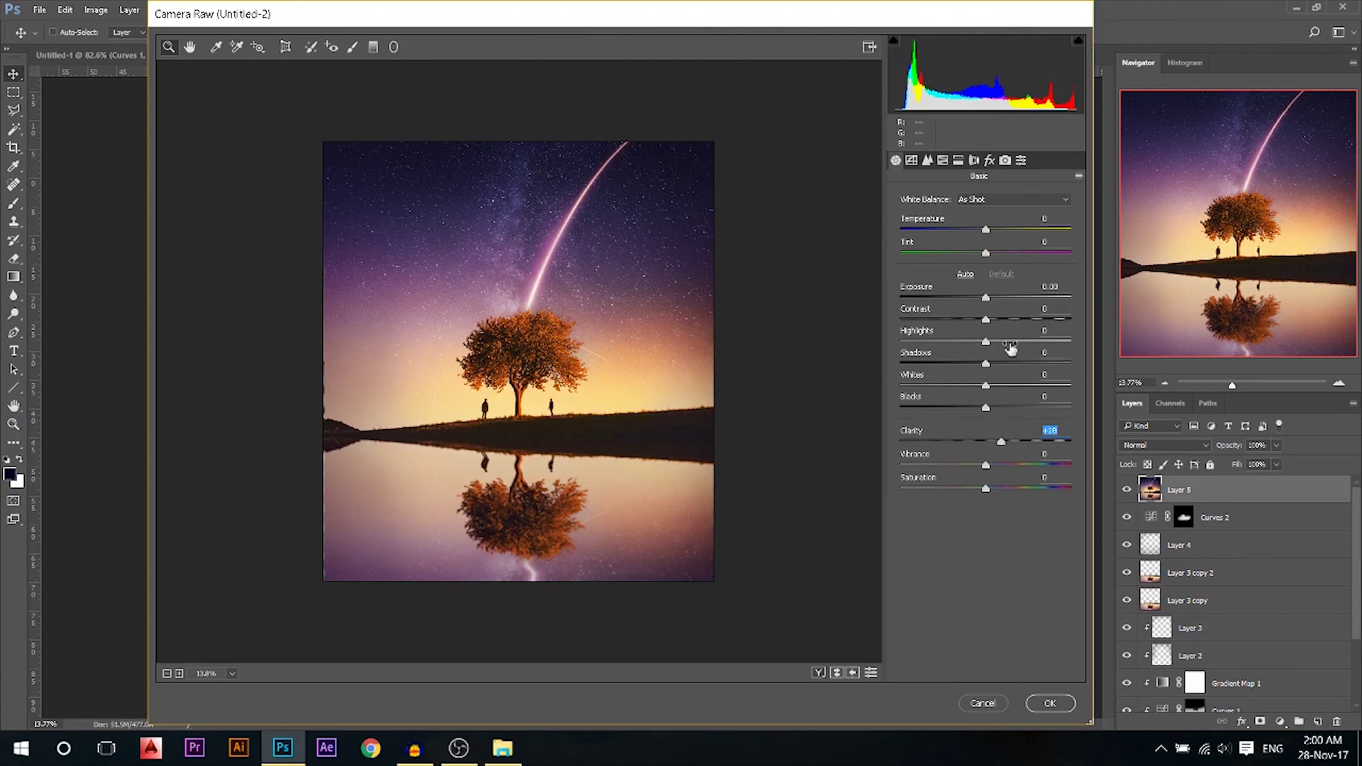
pyautogui.moveTo(991, 317); pyautogui.dragTo(998, 318)
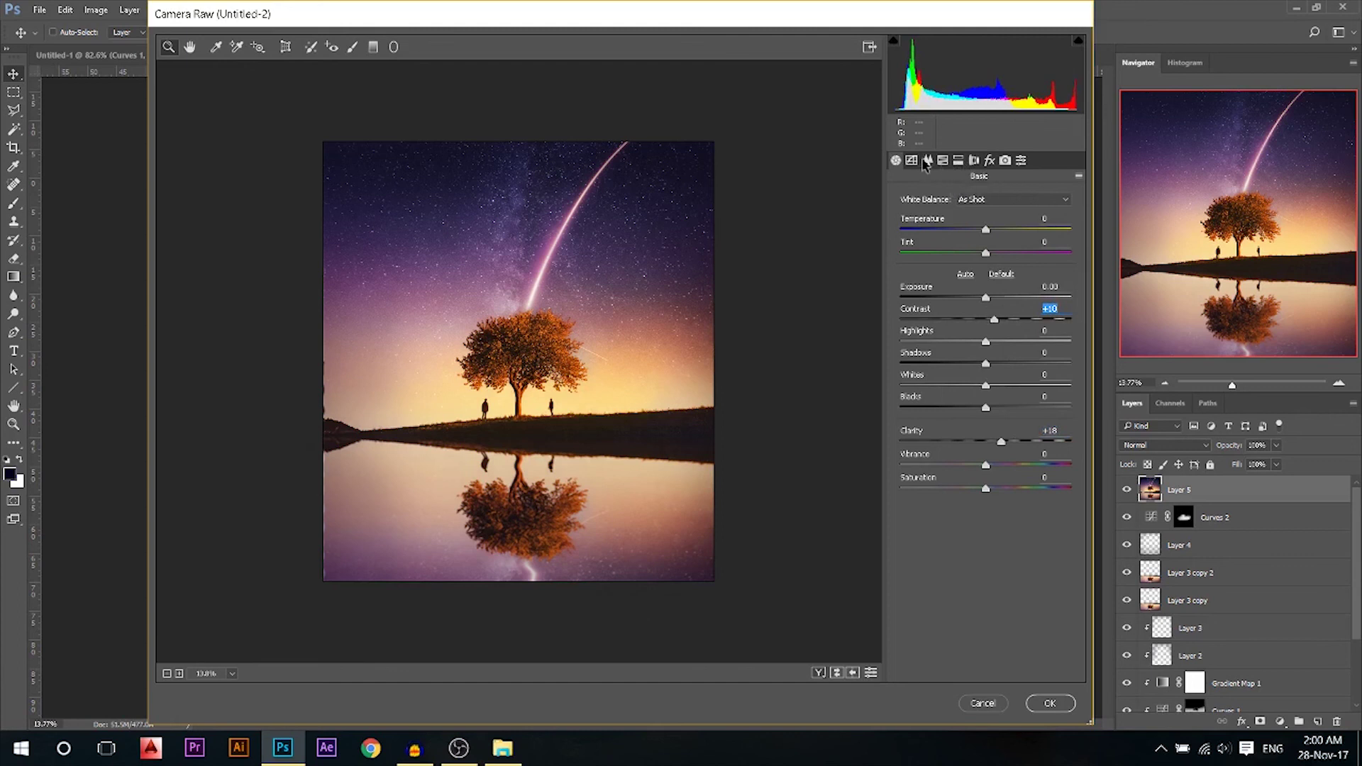
# - Set the Camera Raw Dehaze amount to +7 and the post-crop vignetting amount to about -10
pyautogui.click(990, 161)
pyautogui.moveTo(989, 222); pyautogui.dragTo(995, 219)
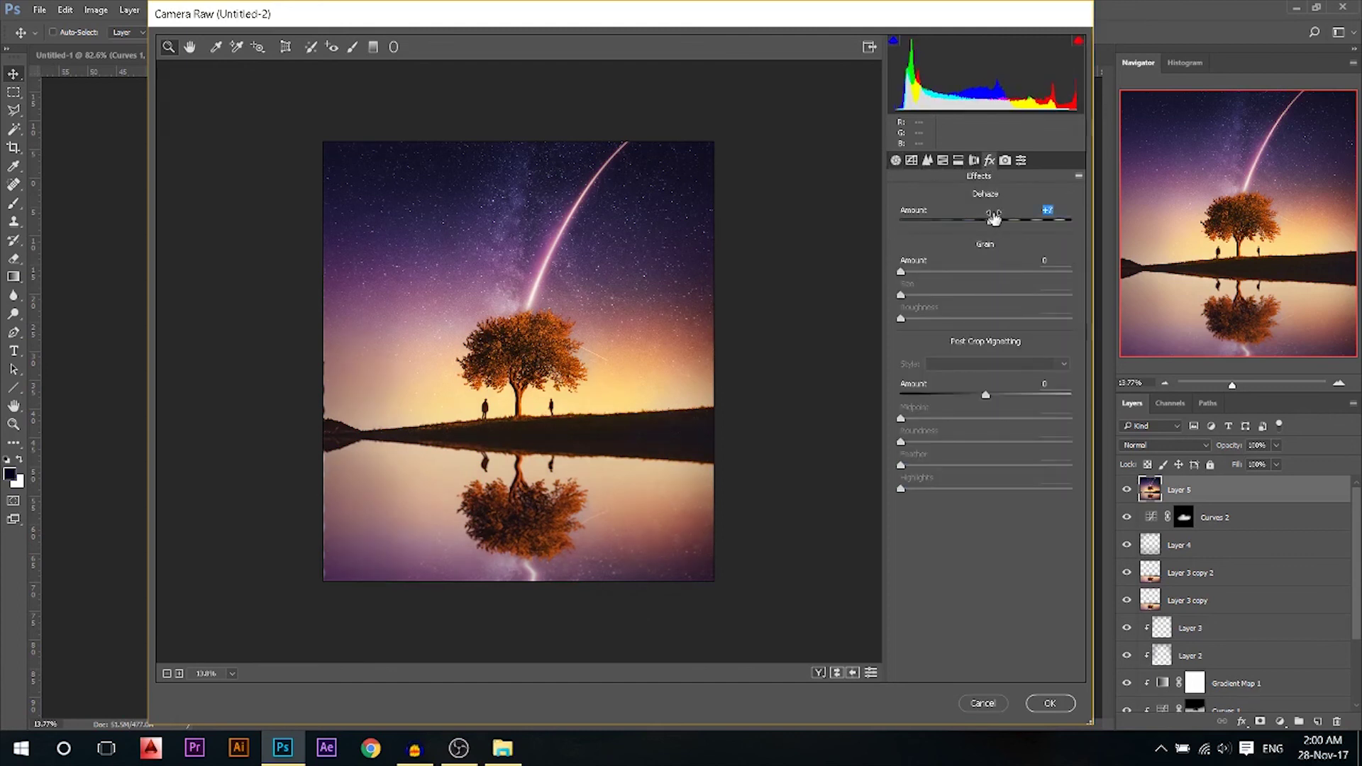
pyautogui.moveTo(985, 394); pyautogui.dragTo(978, 387)
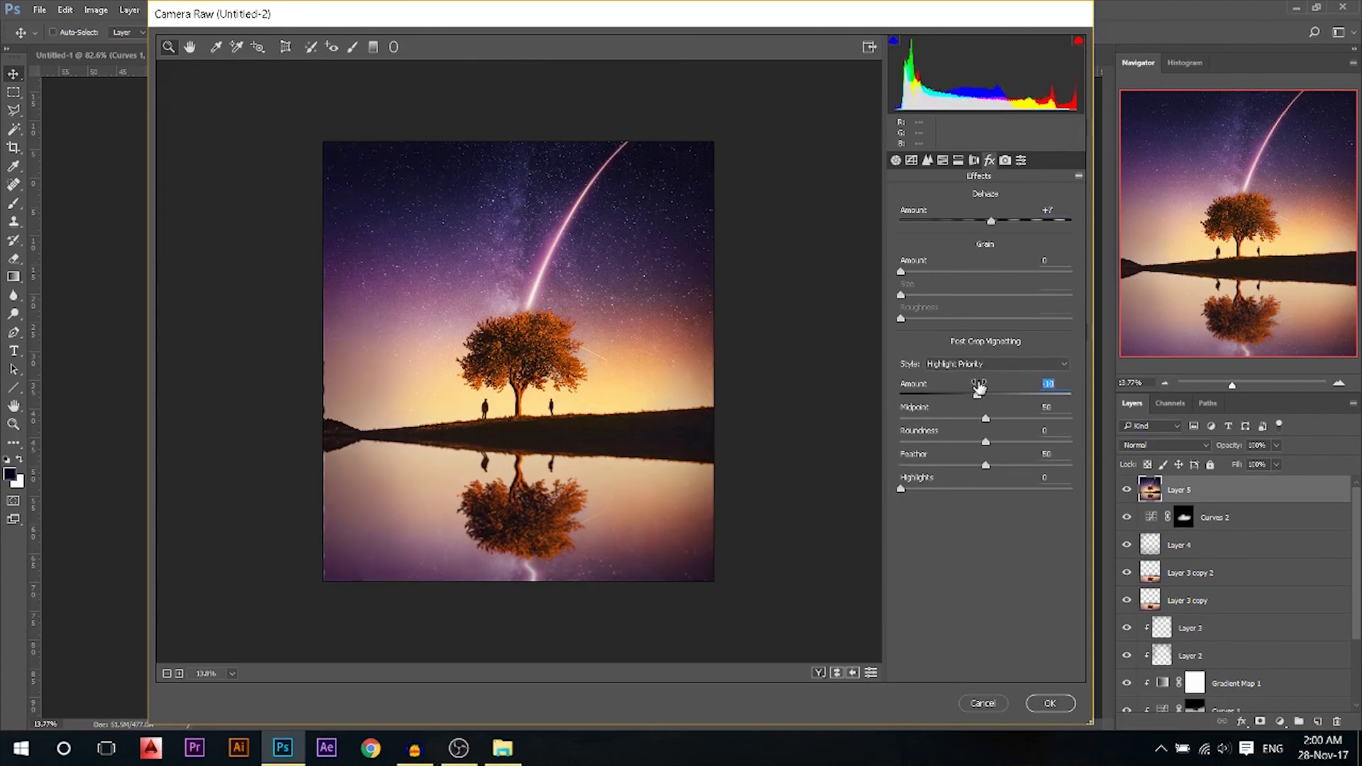
# - Raise the Camera Raw Shadows to +26 and apply the filter to the merged layer
pyautogui.click(895, 162)
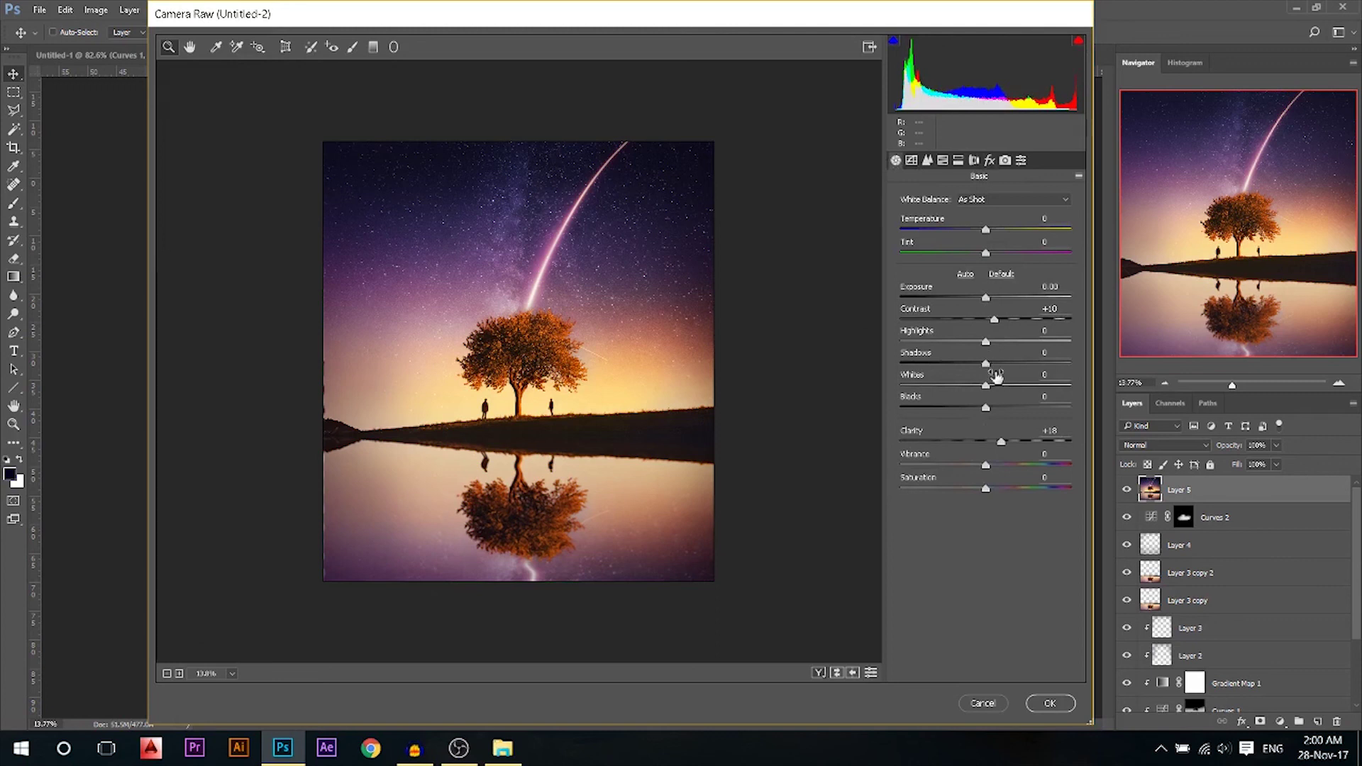
pyautogui.moveTo(986, 363); pyautogui.dragTo(1014, 360)
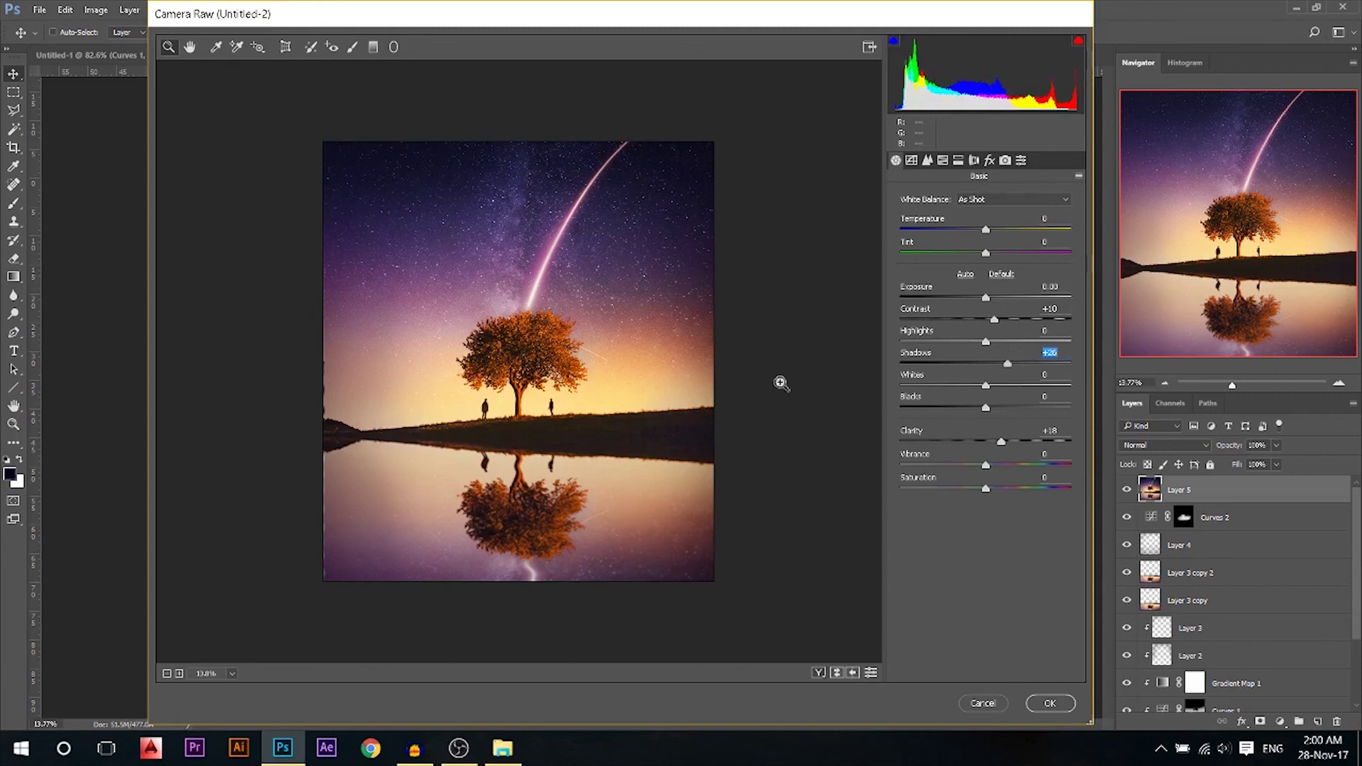
pyautogui.click(1051, 704)
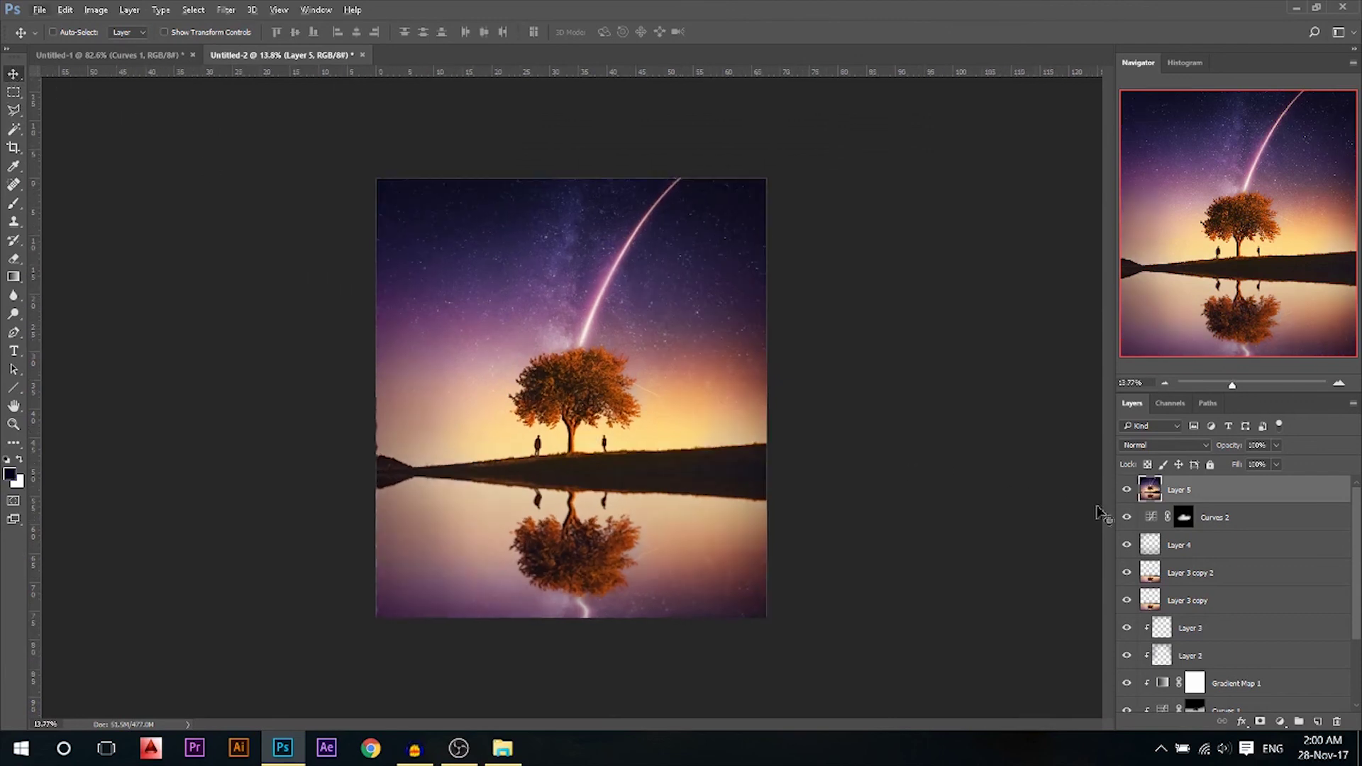
# - Compare the original Upper Part layer on its own with the finished composite, ending with all layers visible
pyautogui.scroll(-3, 1242, 594)
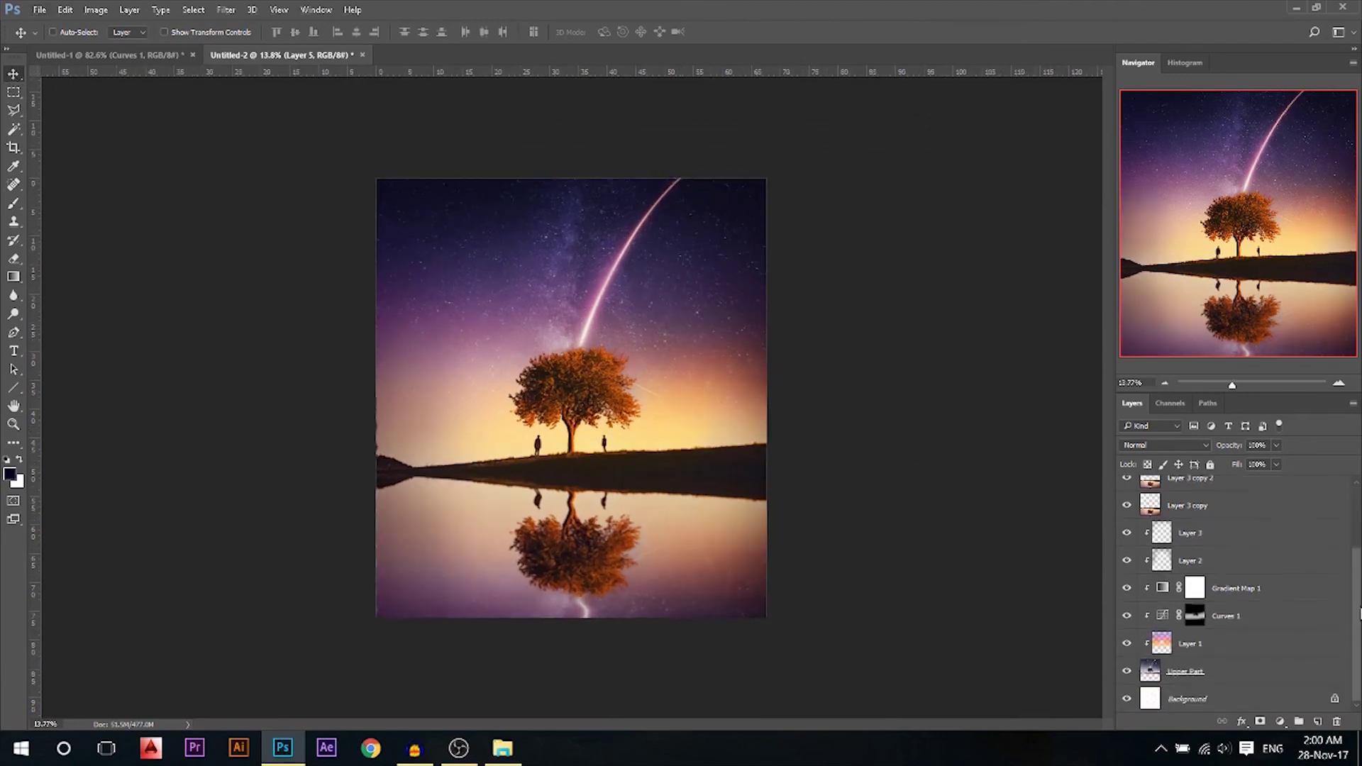
pyautogui.keyDown('alt'); pyautogui.click(1128, 674); pyautogui.keyUp('alt')
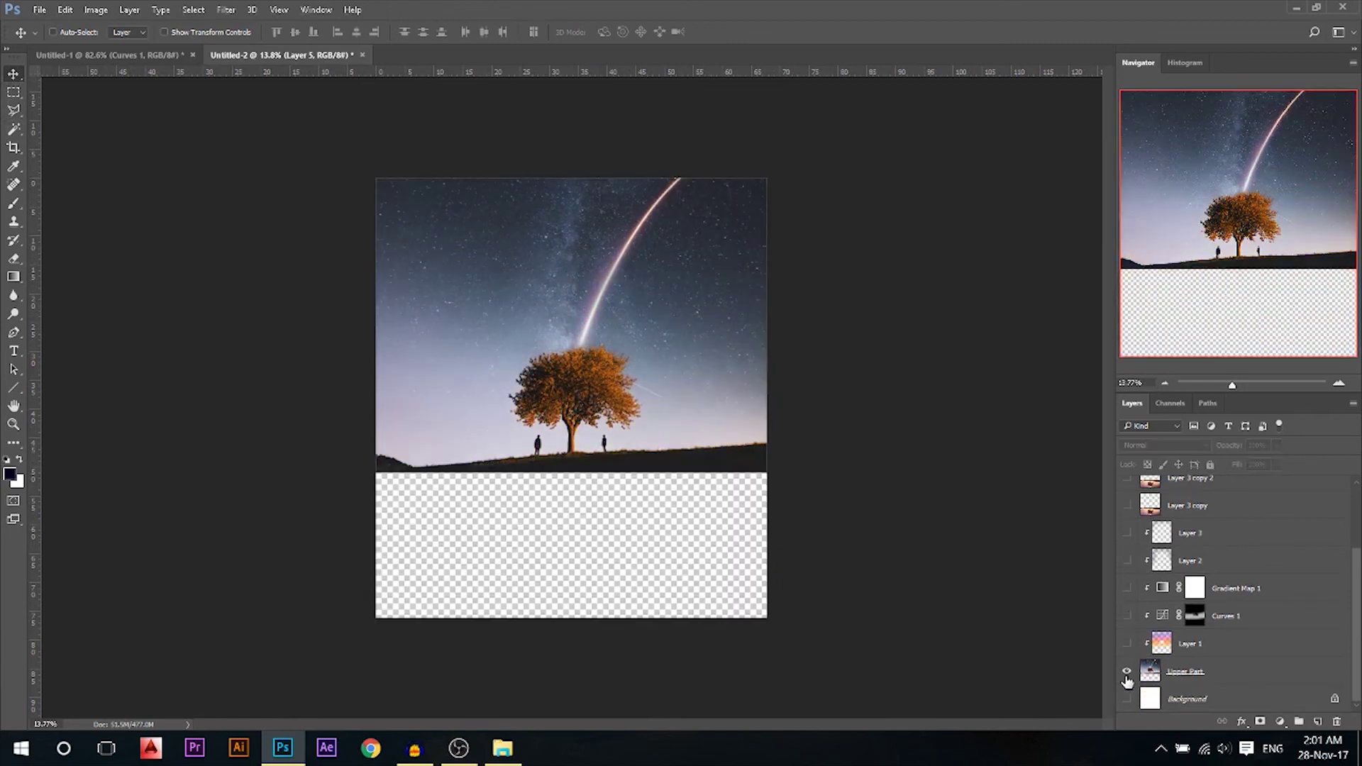
pyautogui.keyDown('alt'); pyautogui.click(1128, 678); pyautogui.keyUp('alt')
pyautogui.keyDown('alt'); pyautogui.click(1128, 677); pyautogui.keyUp('alt')
pyautogui.keyDown('alt'); pyautogui.click(1128, 678); pyautogui.keyUp('alt')
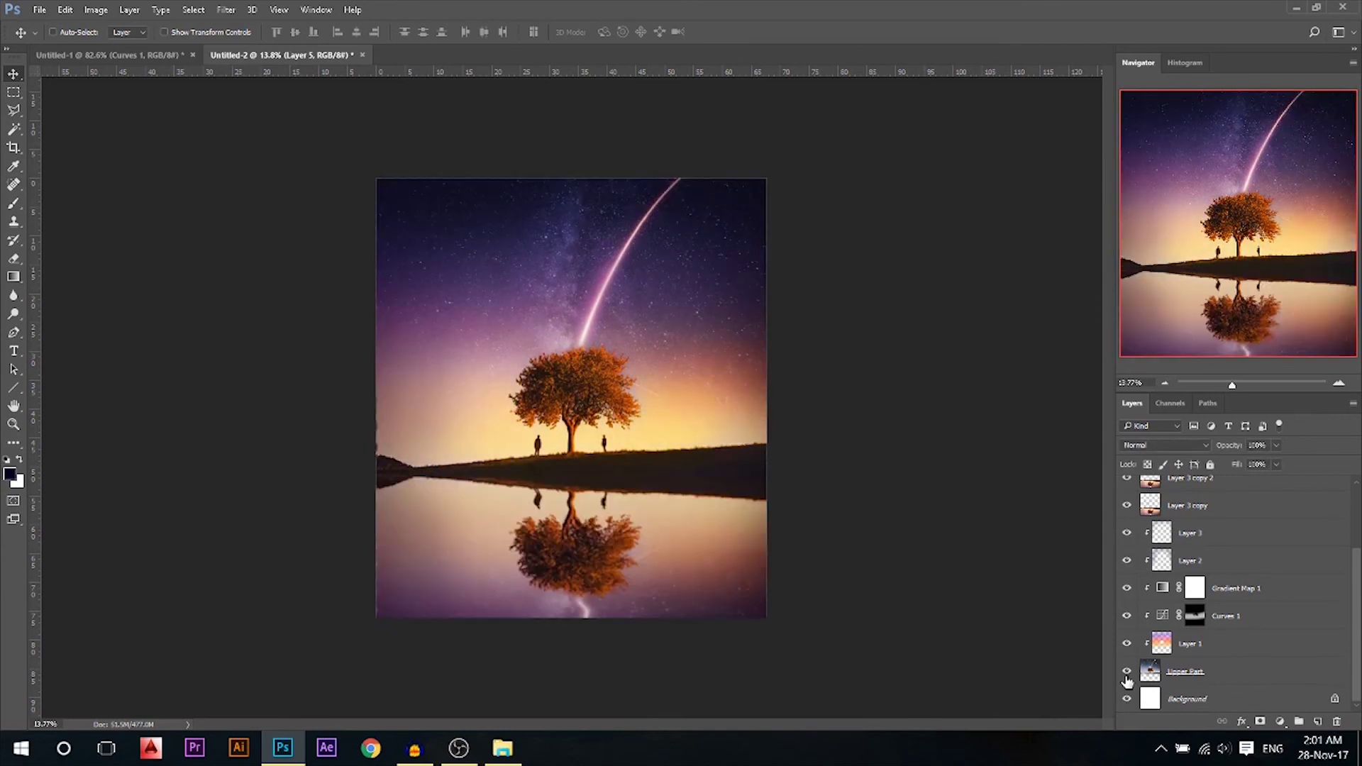